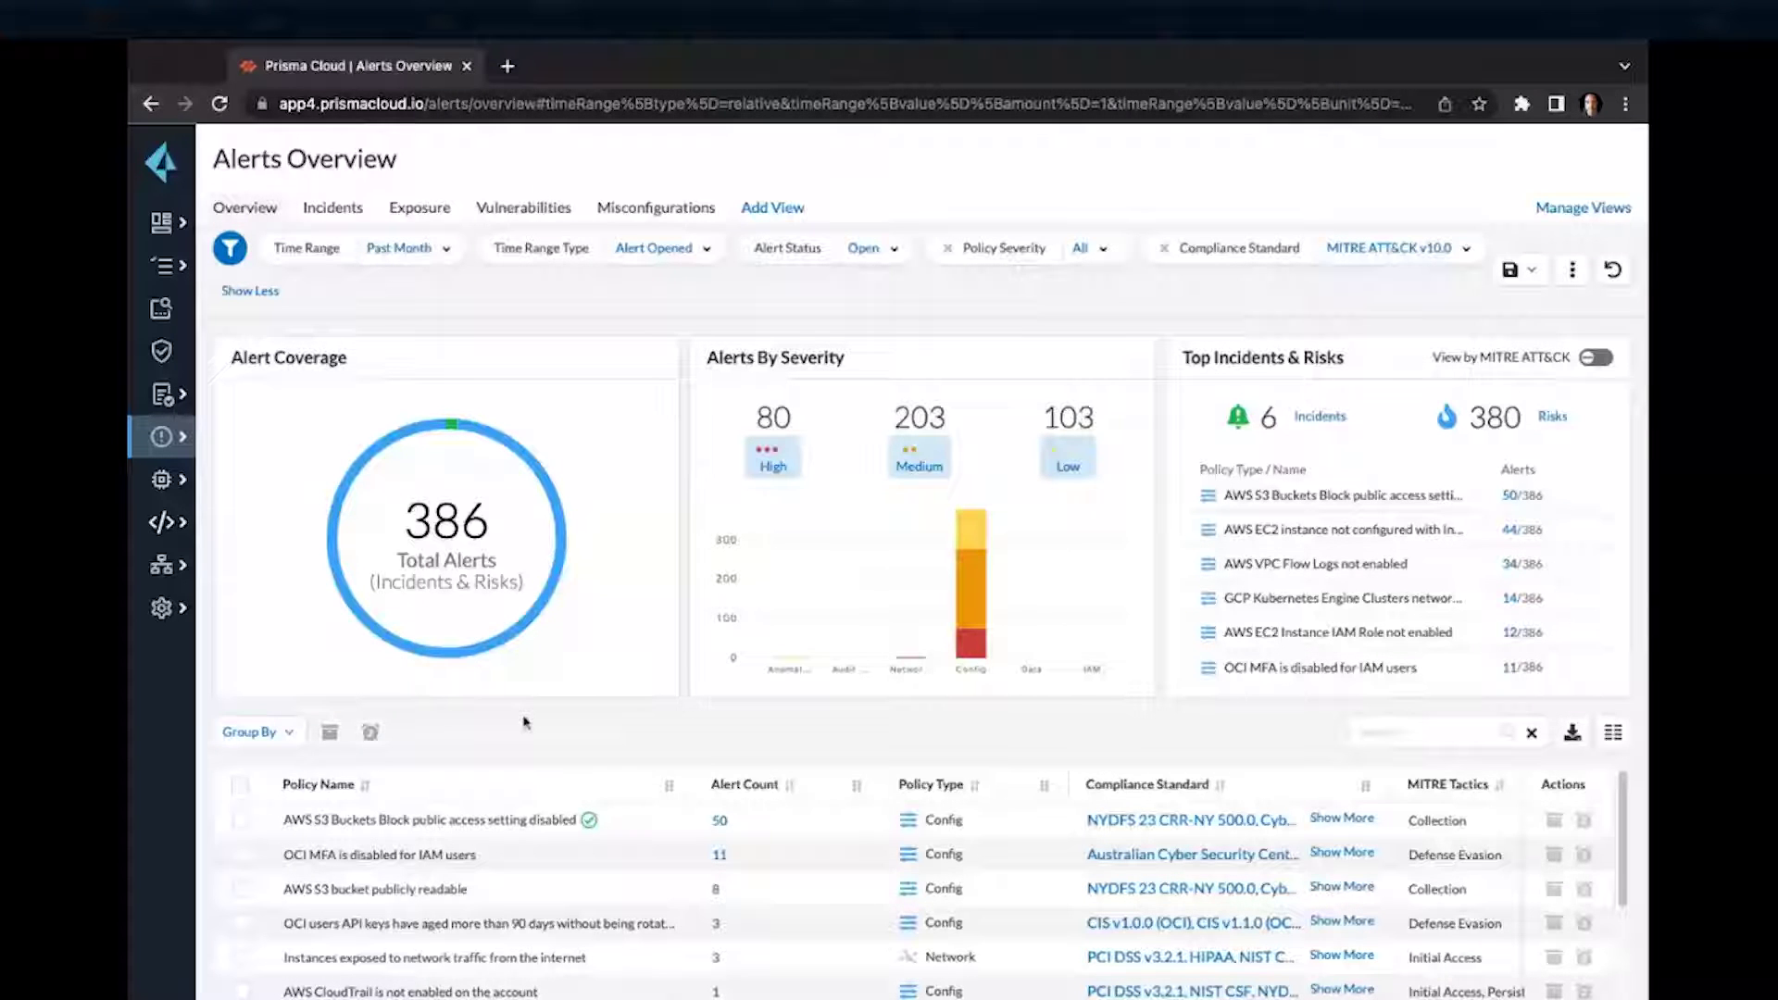
Open the cloud accounts settings and start adding an AWS cloud account
mouse_move(550, 493)
click(168, 626)
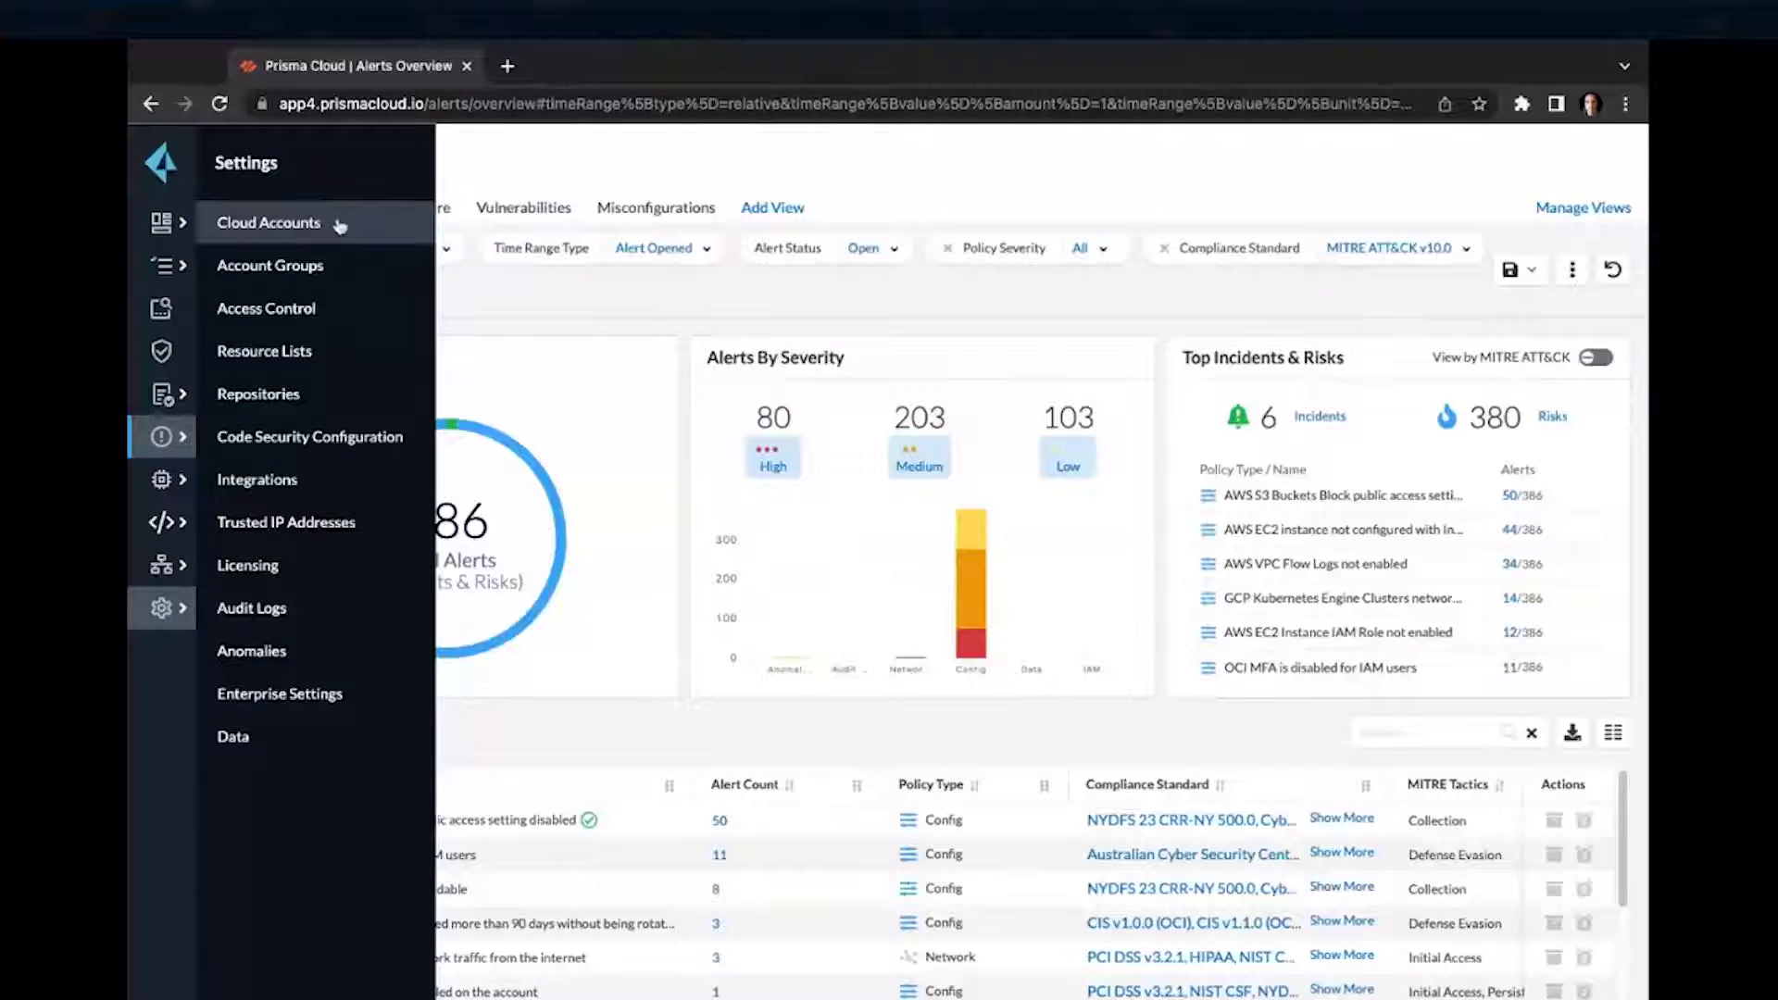
click(269, 222)
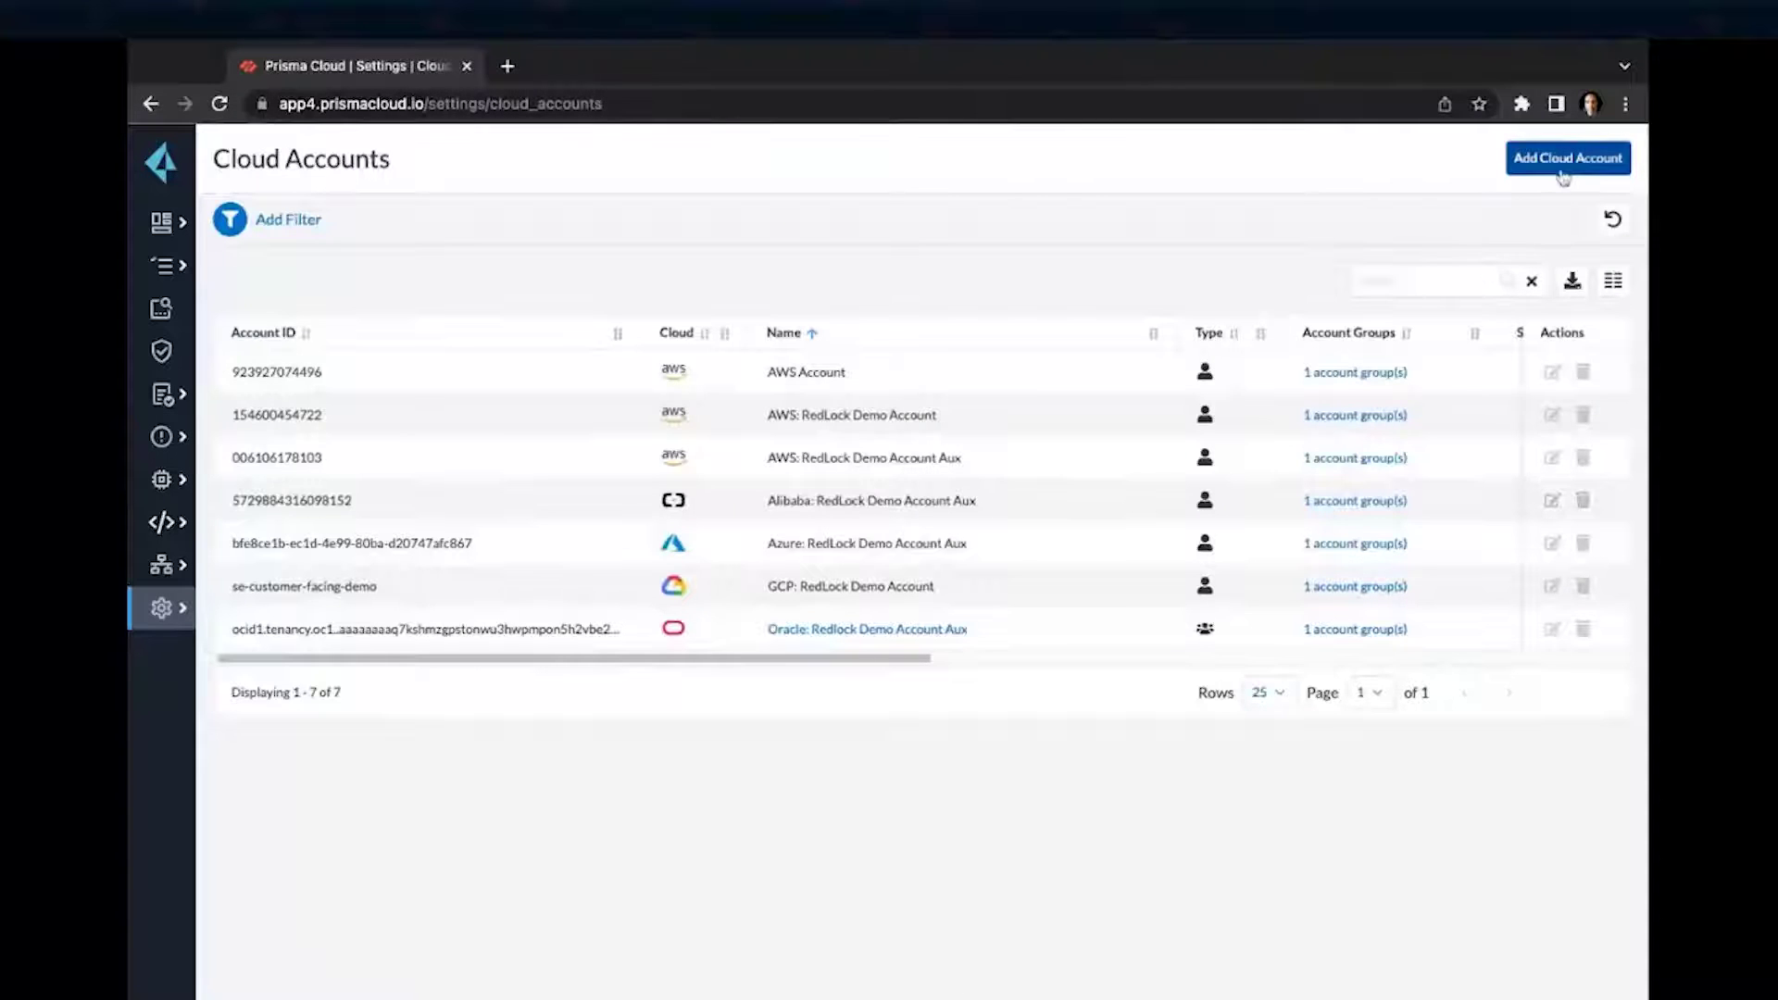
click(1563, 177)
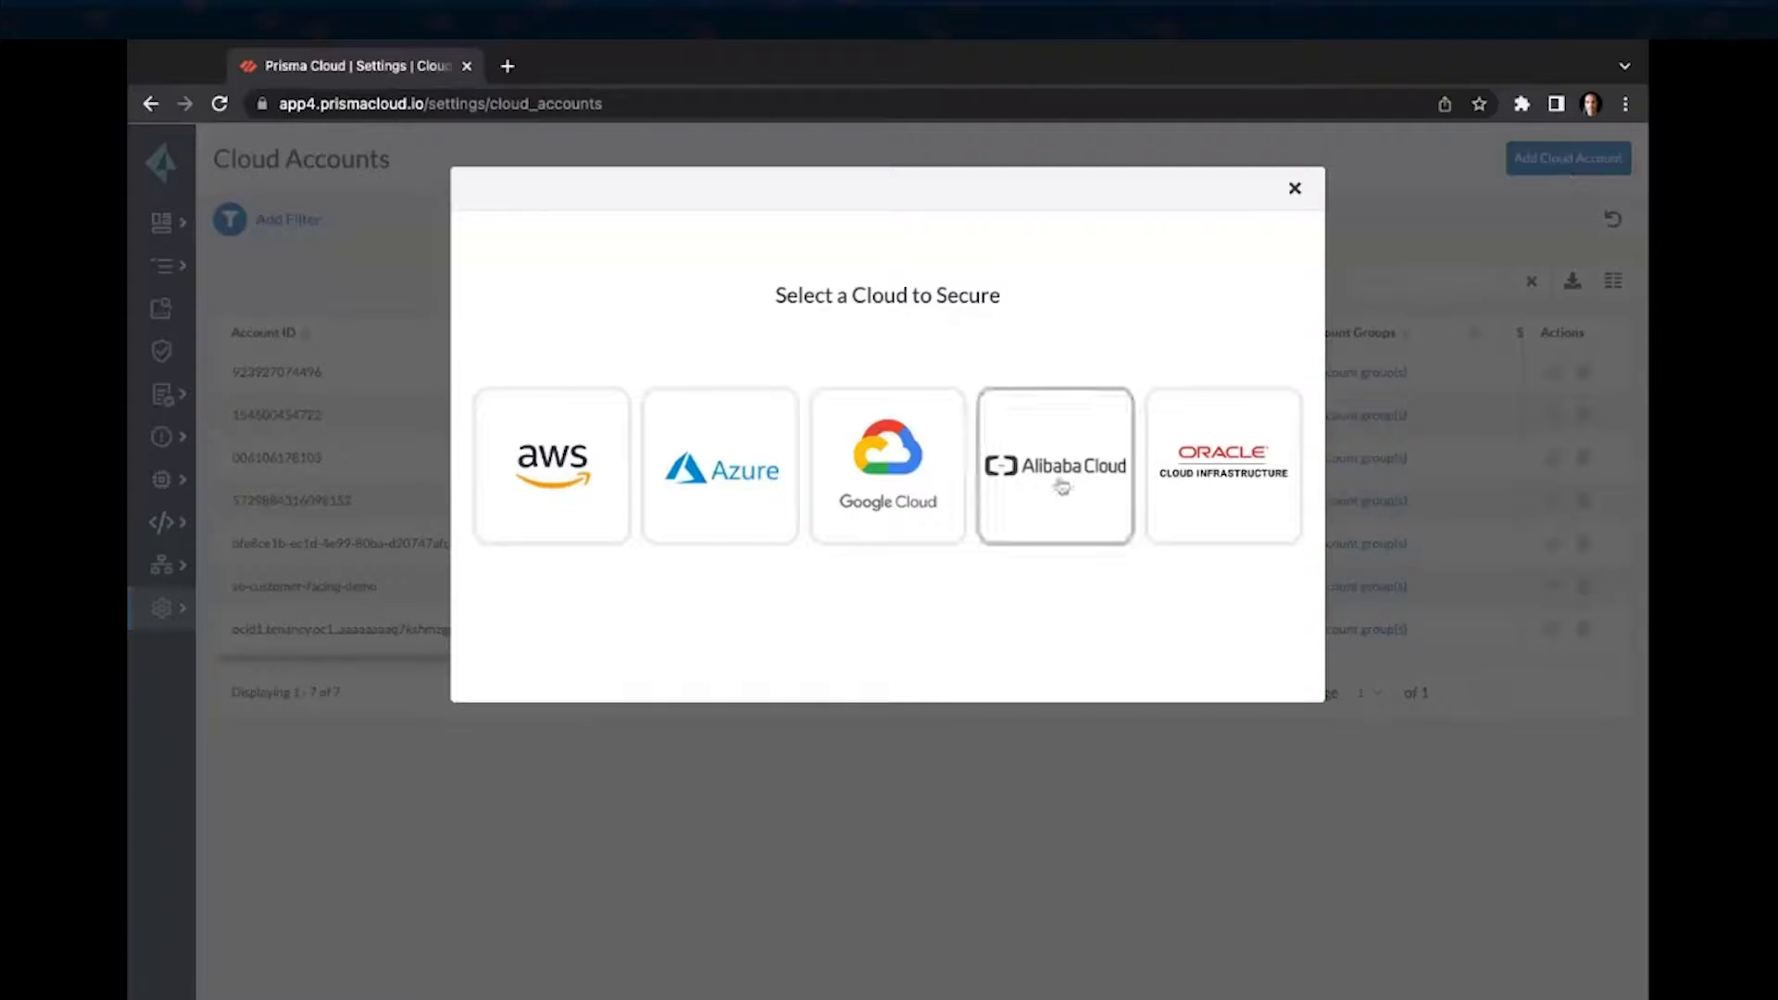
click(528, 488)
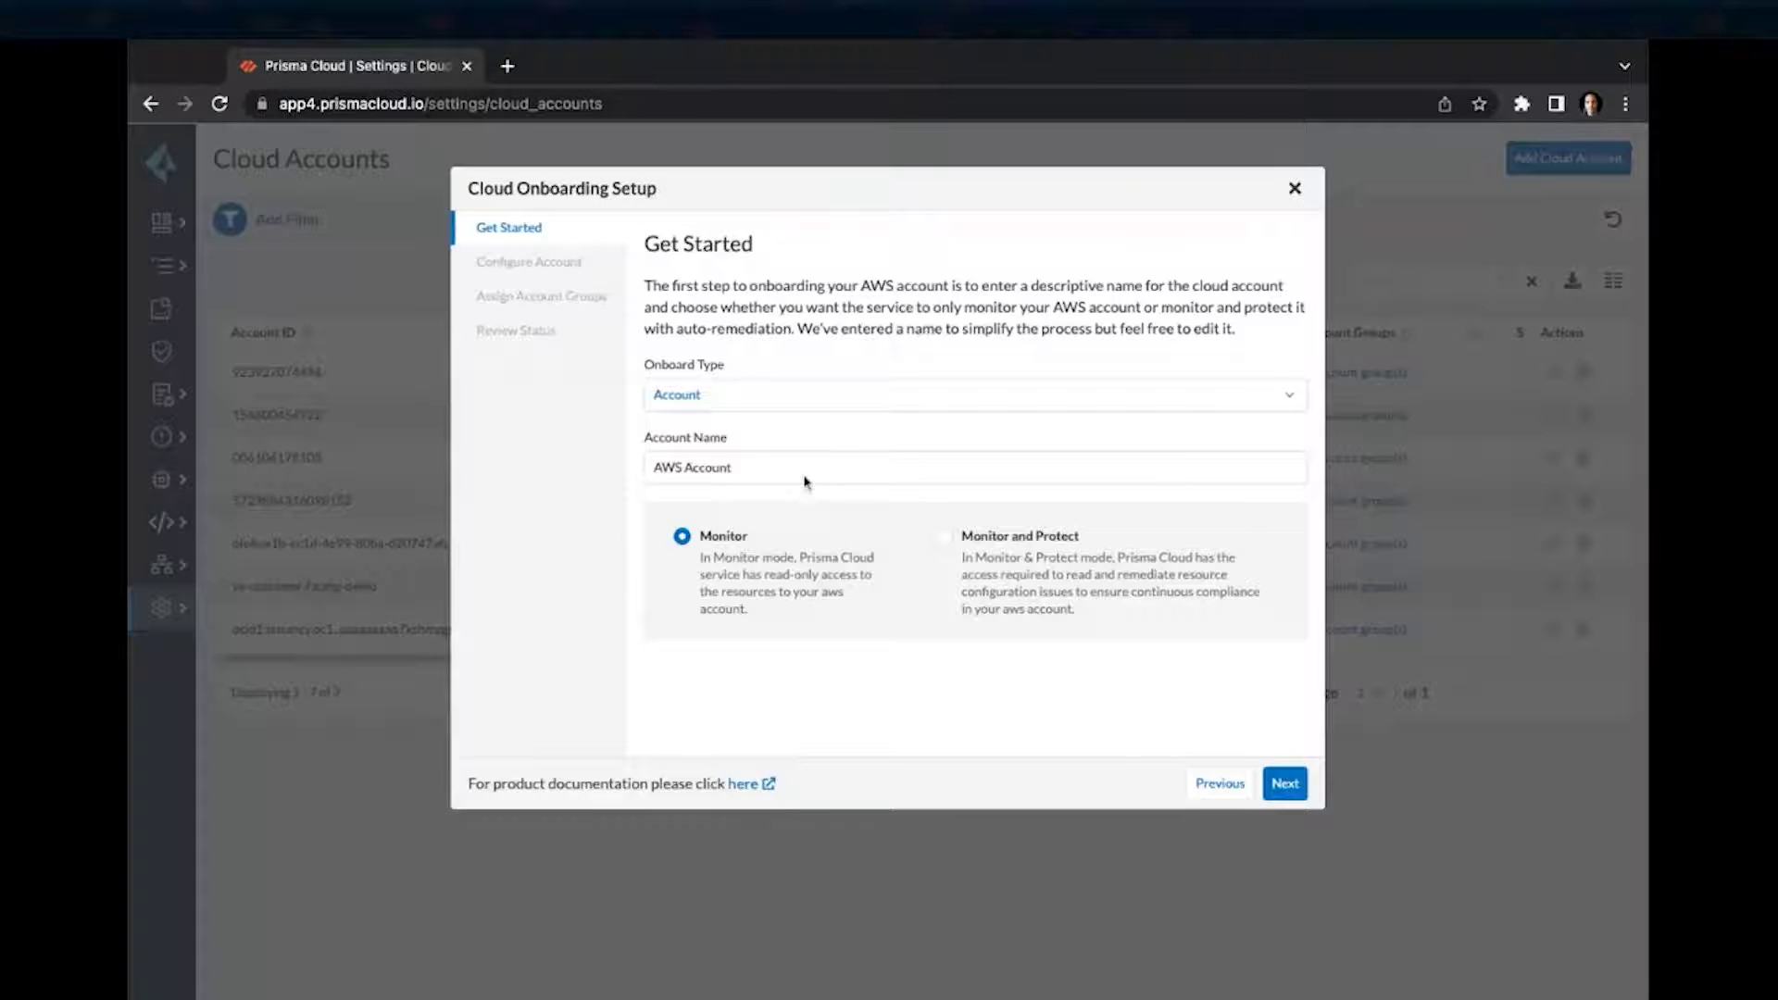
Check the onboard type choices for the AWS account and close the onboarding setup without saving
click(841, 396)
click(841, 396)
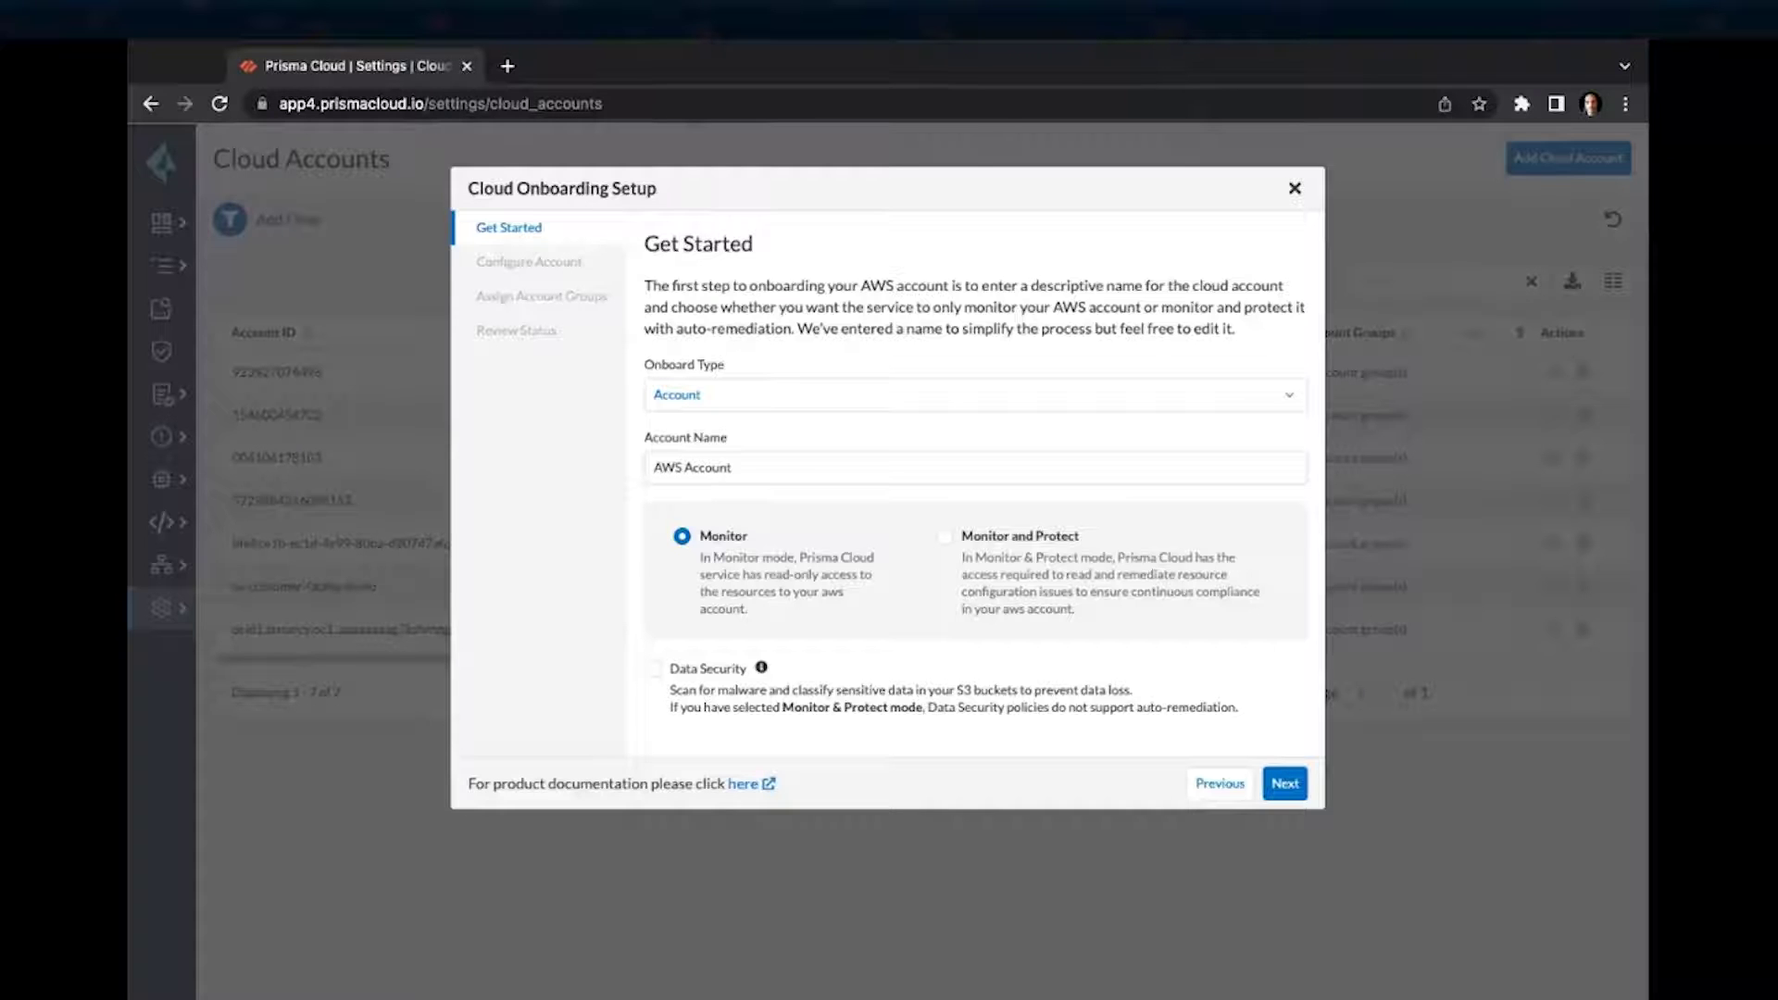
key(Escape)
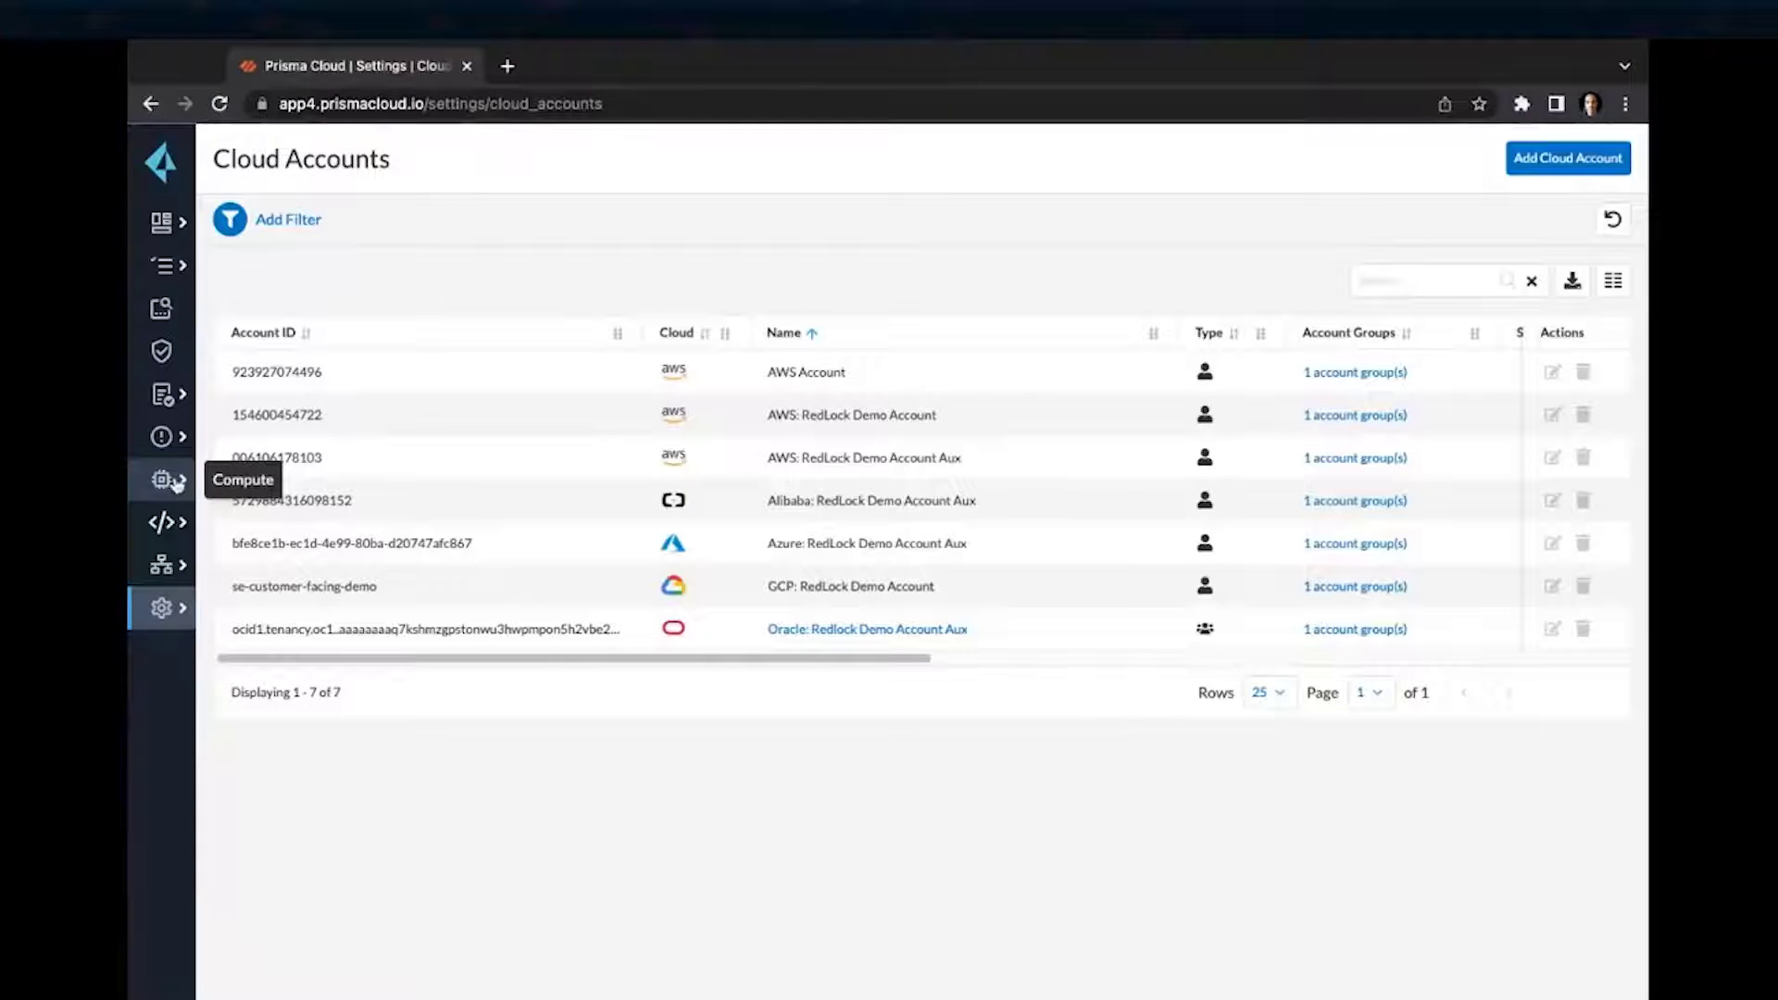
Open the repositories settings and view the catalog of code repositories and CI/CD systems that can be added
click(162, 607)
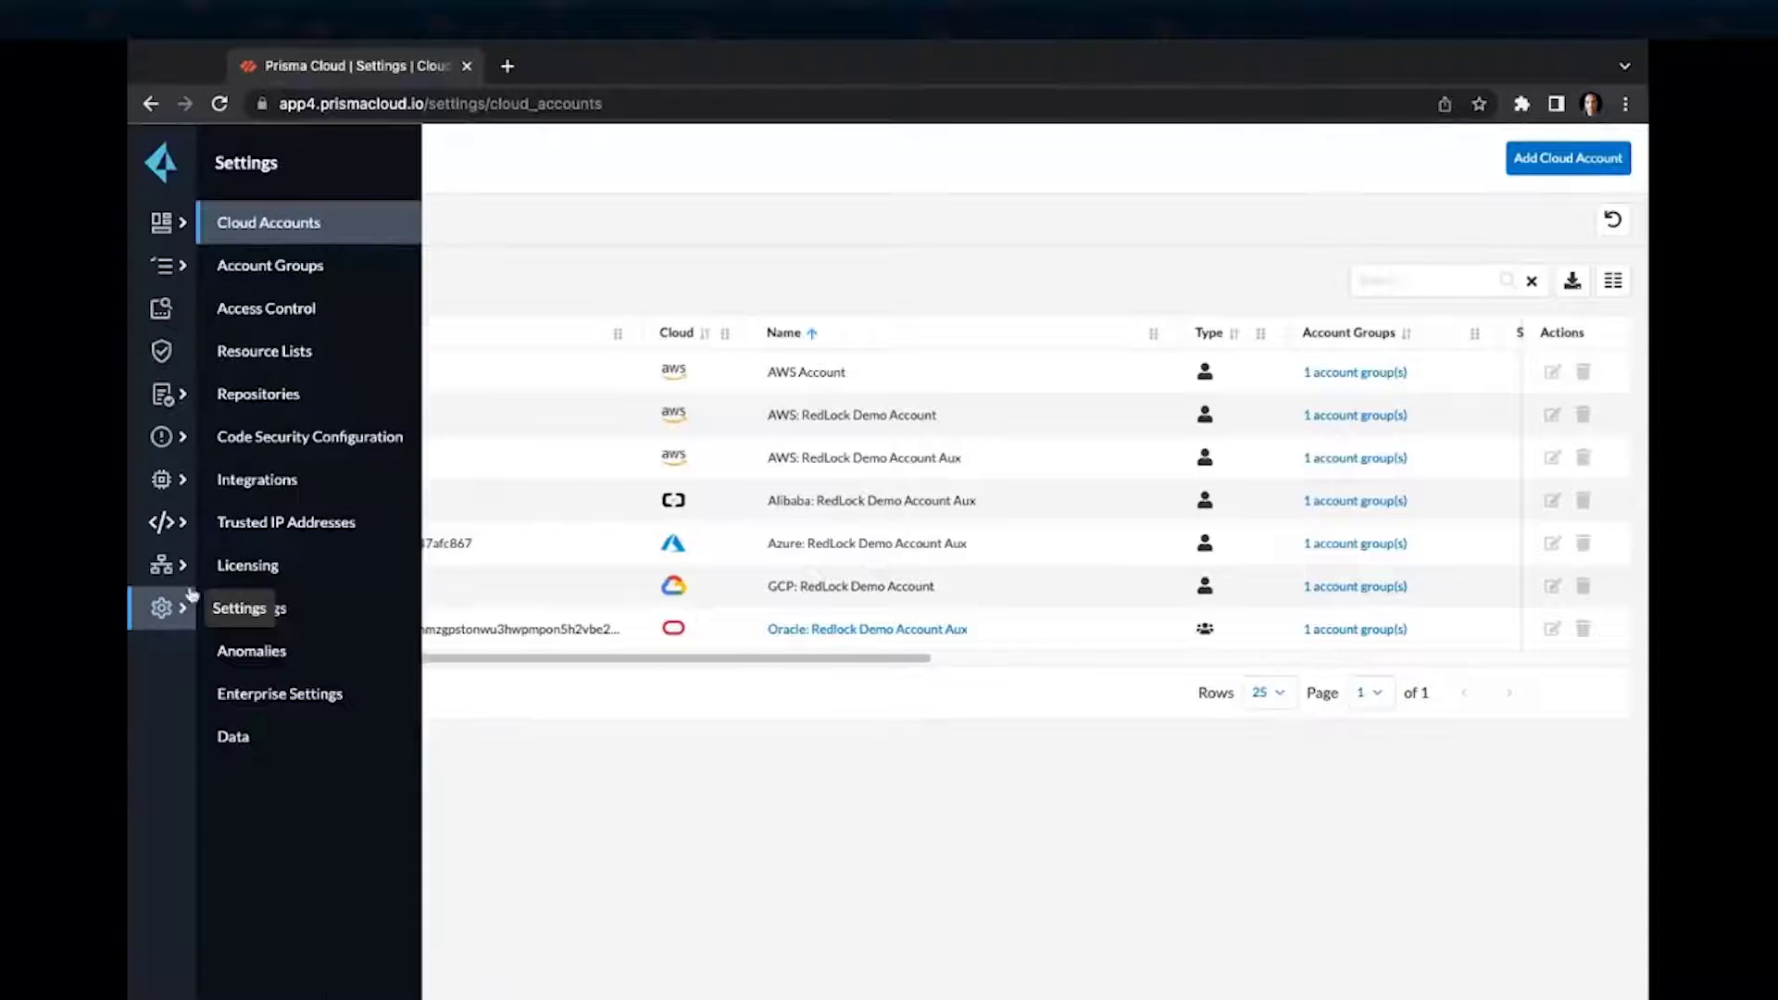
click(293, 408)
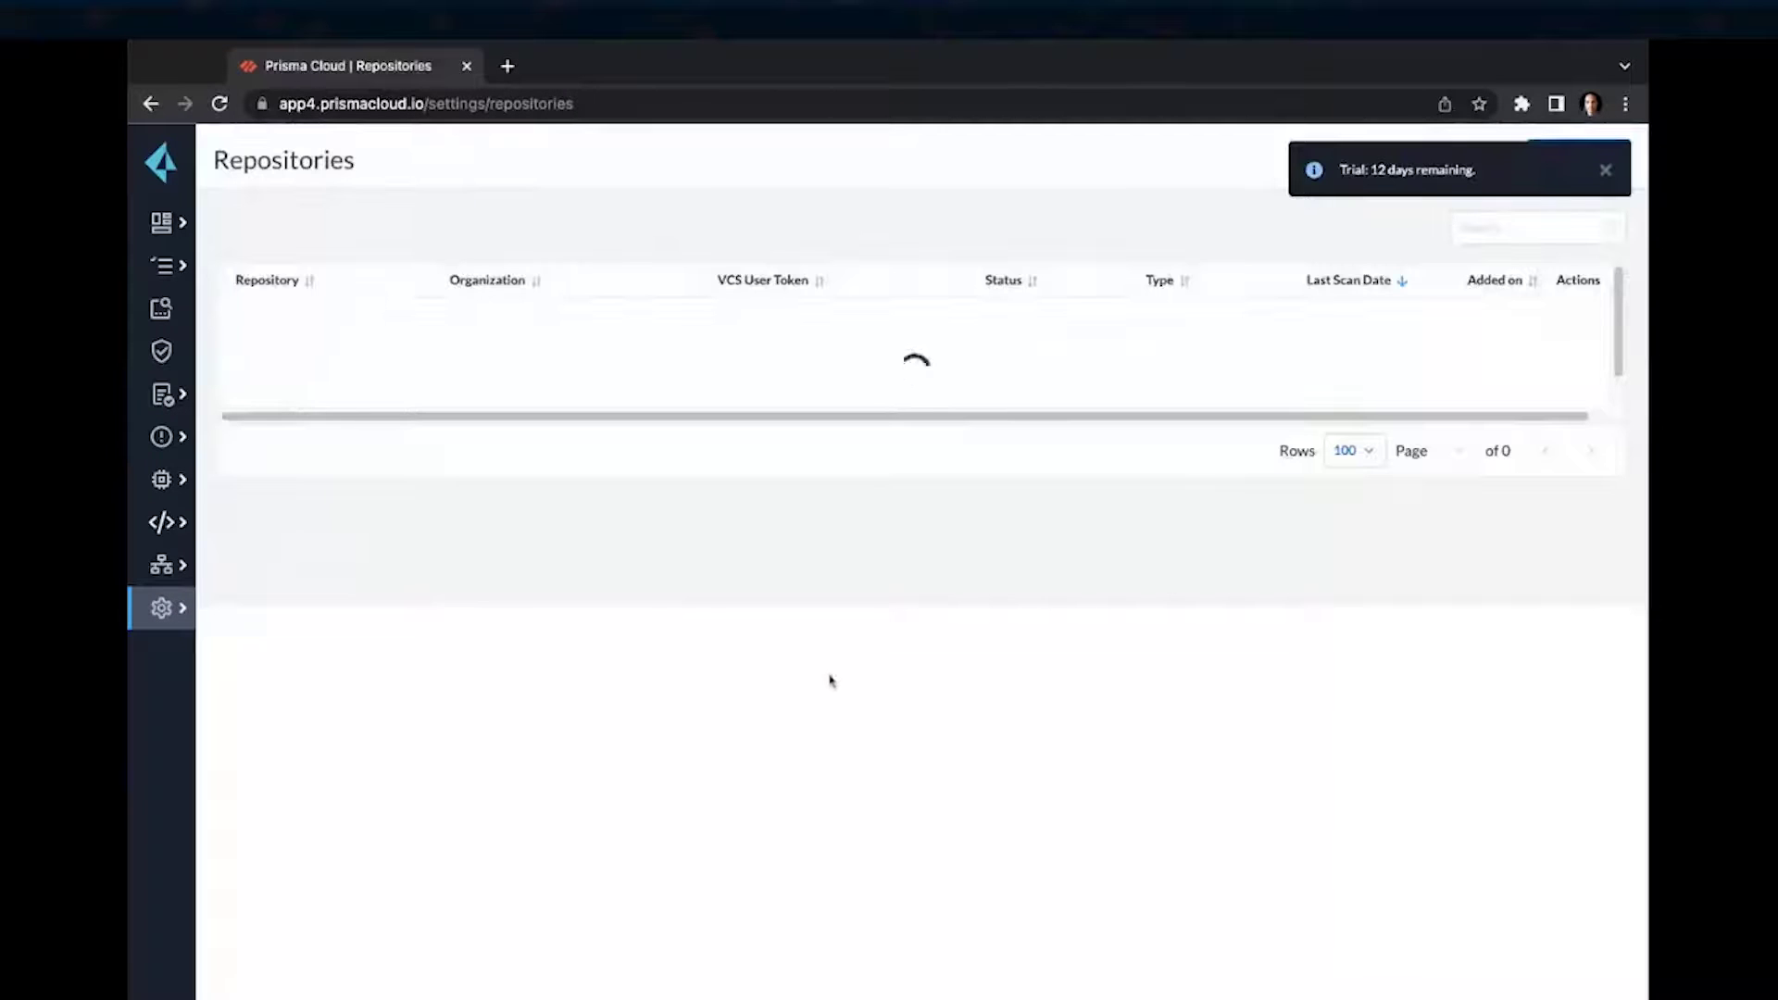
click(1605, 171)
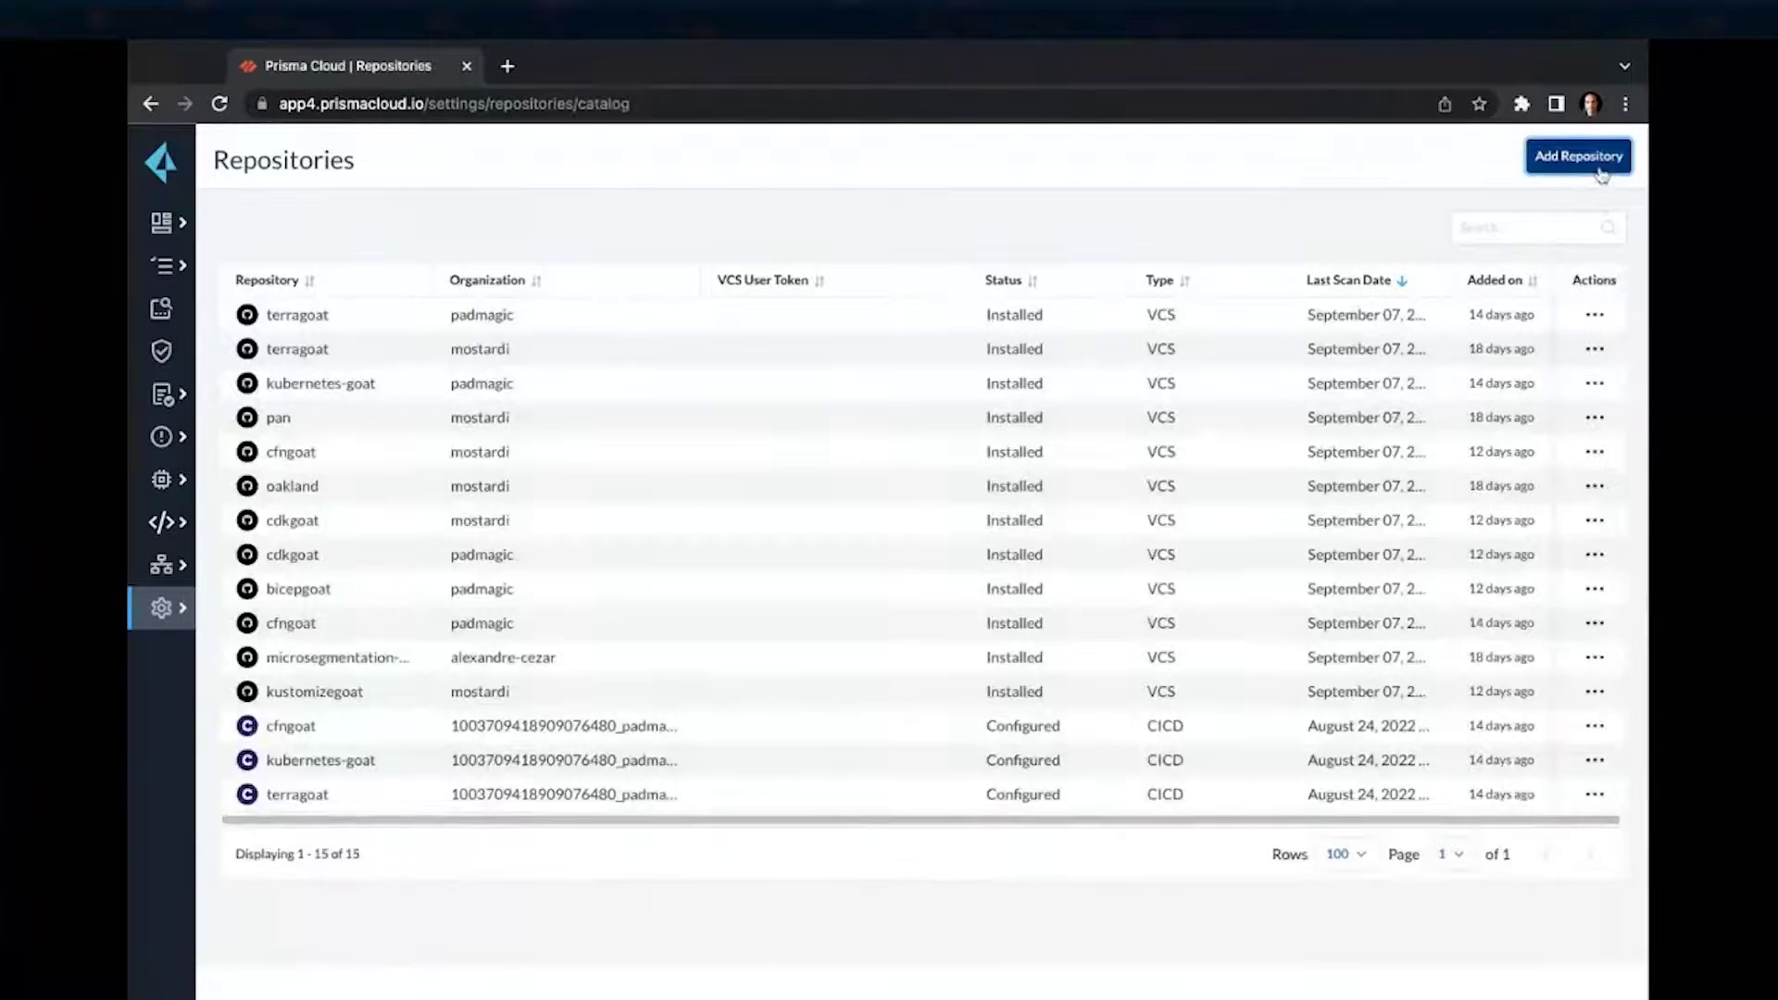
click(1587, 165)
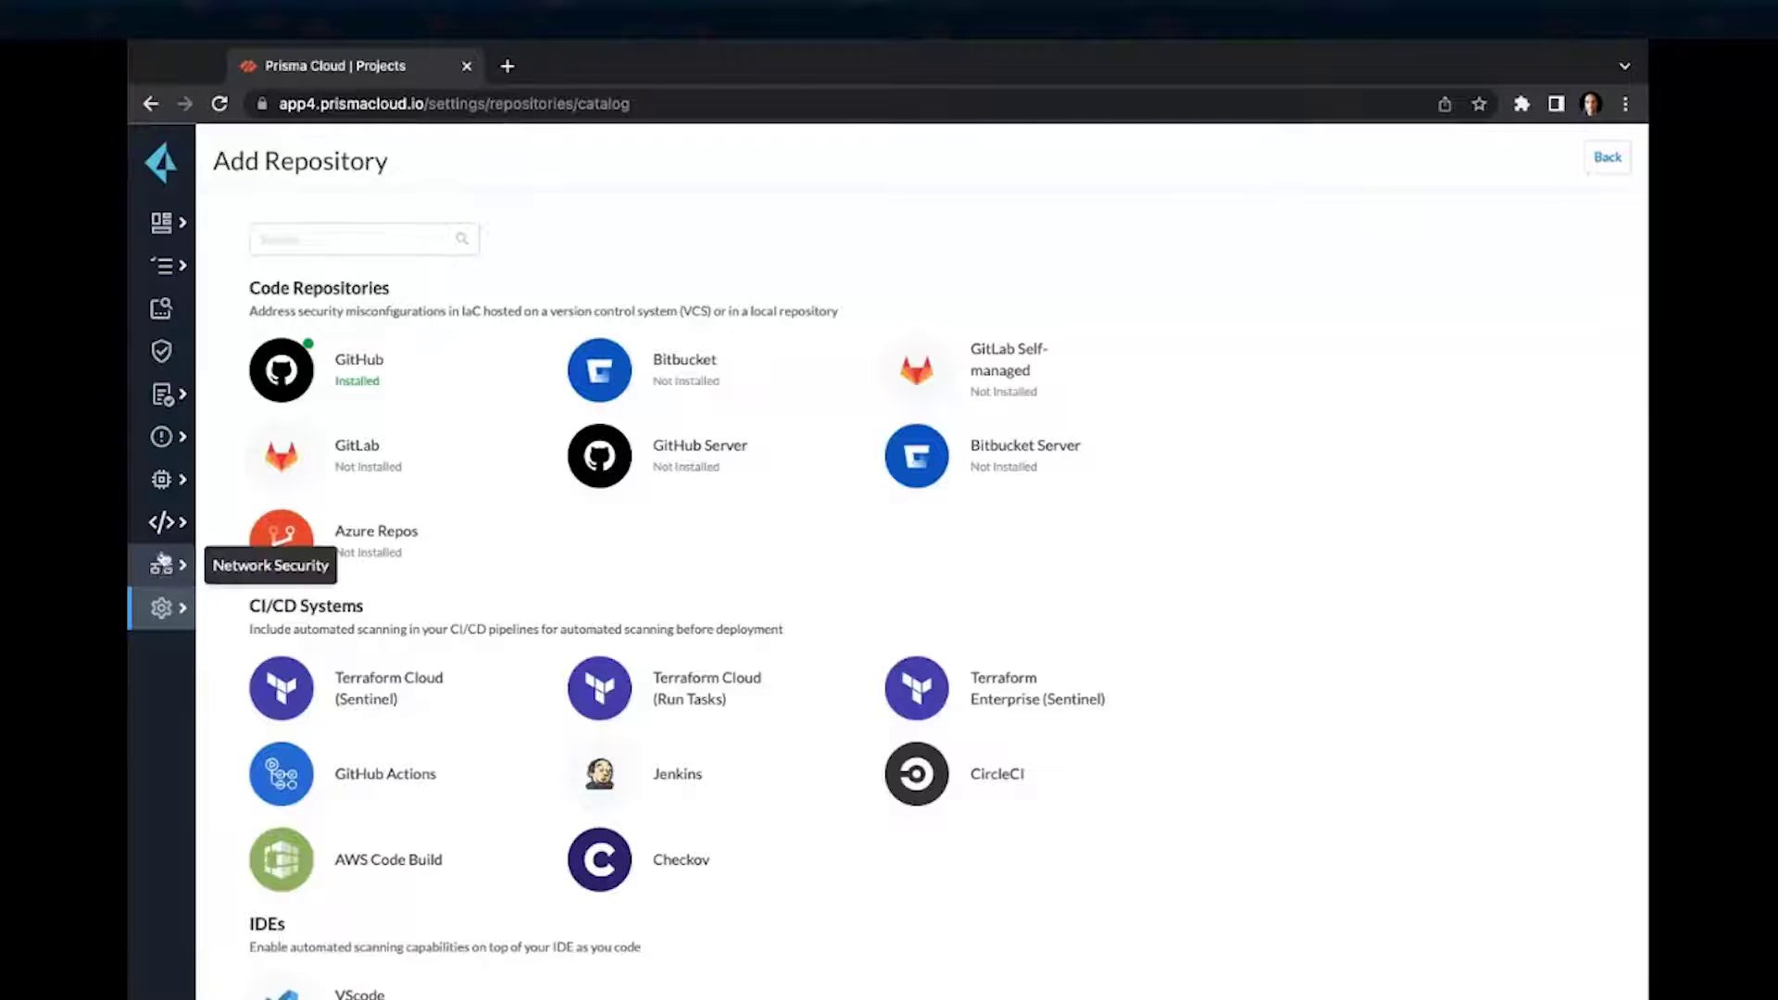
Open the Compute vulnerability monitoring for images and look through the deployed images
click(159, 491)
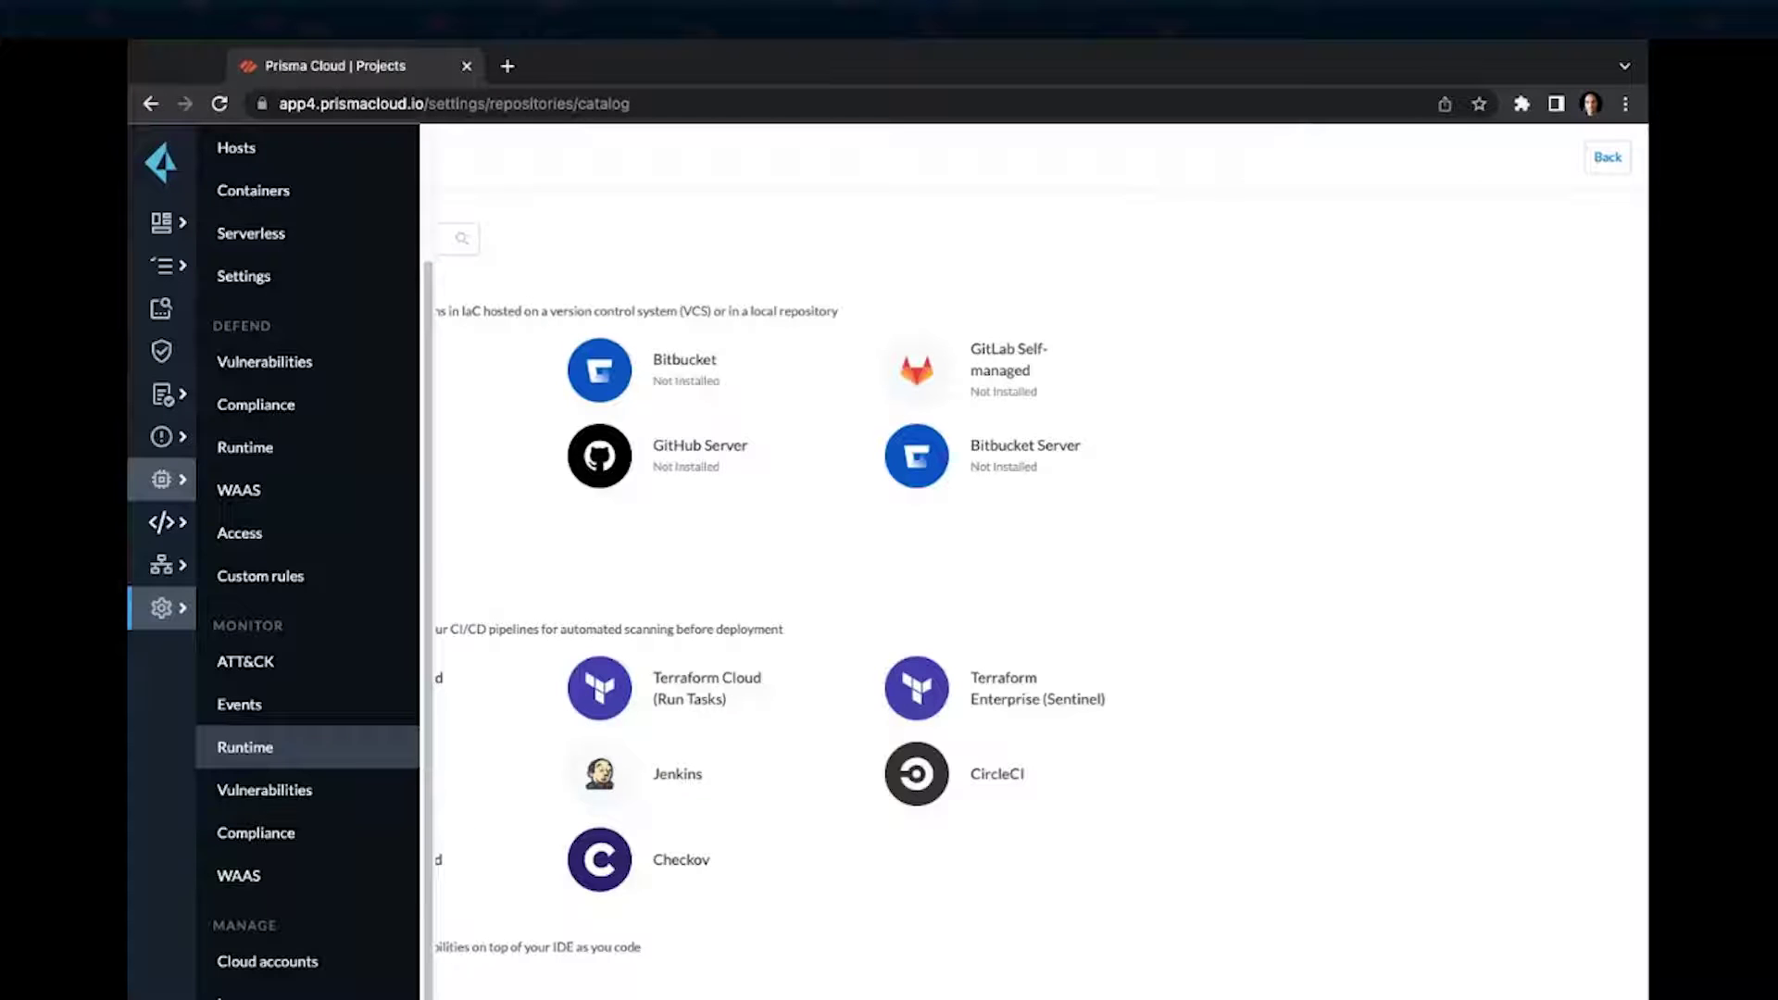
click(307, 797)
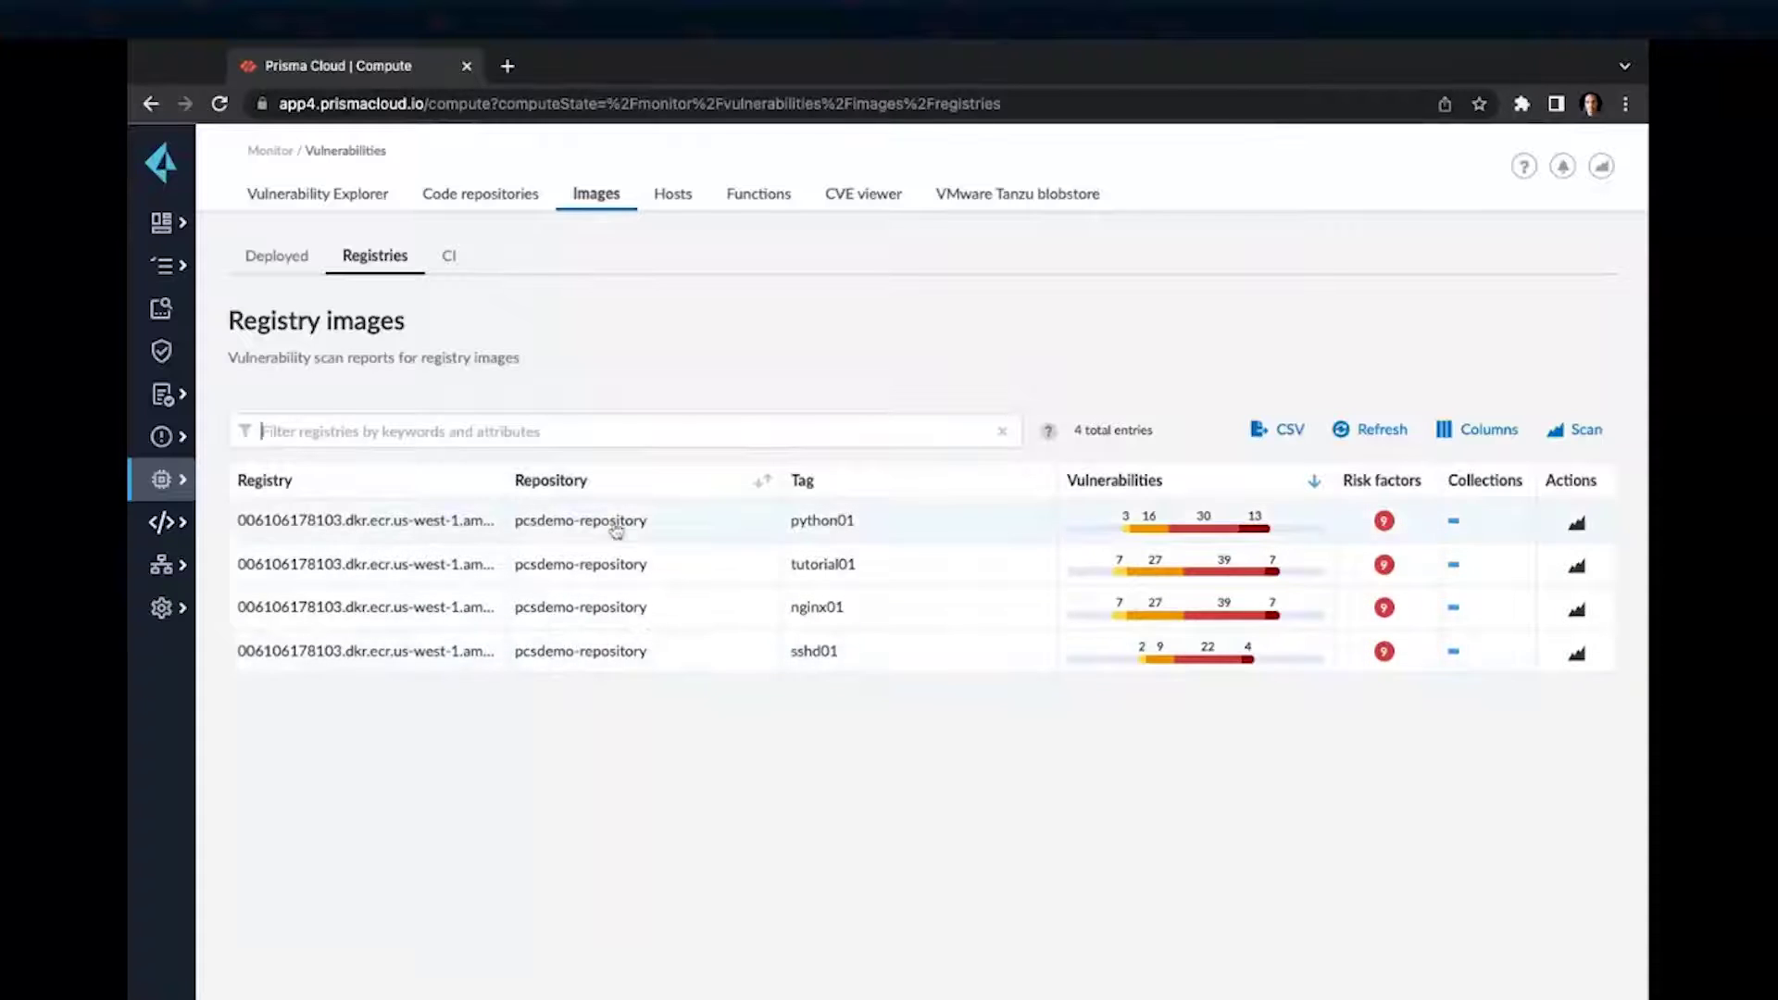
click(303, 272)
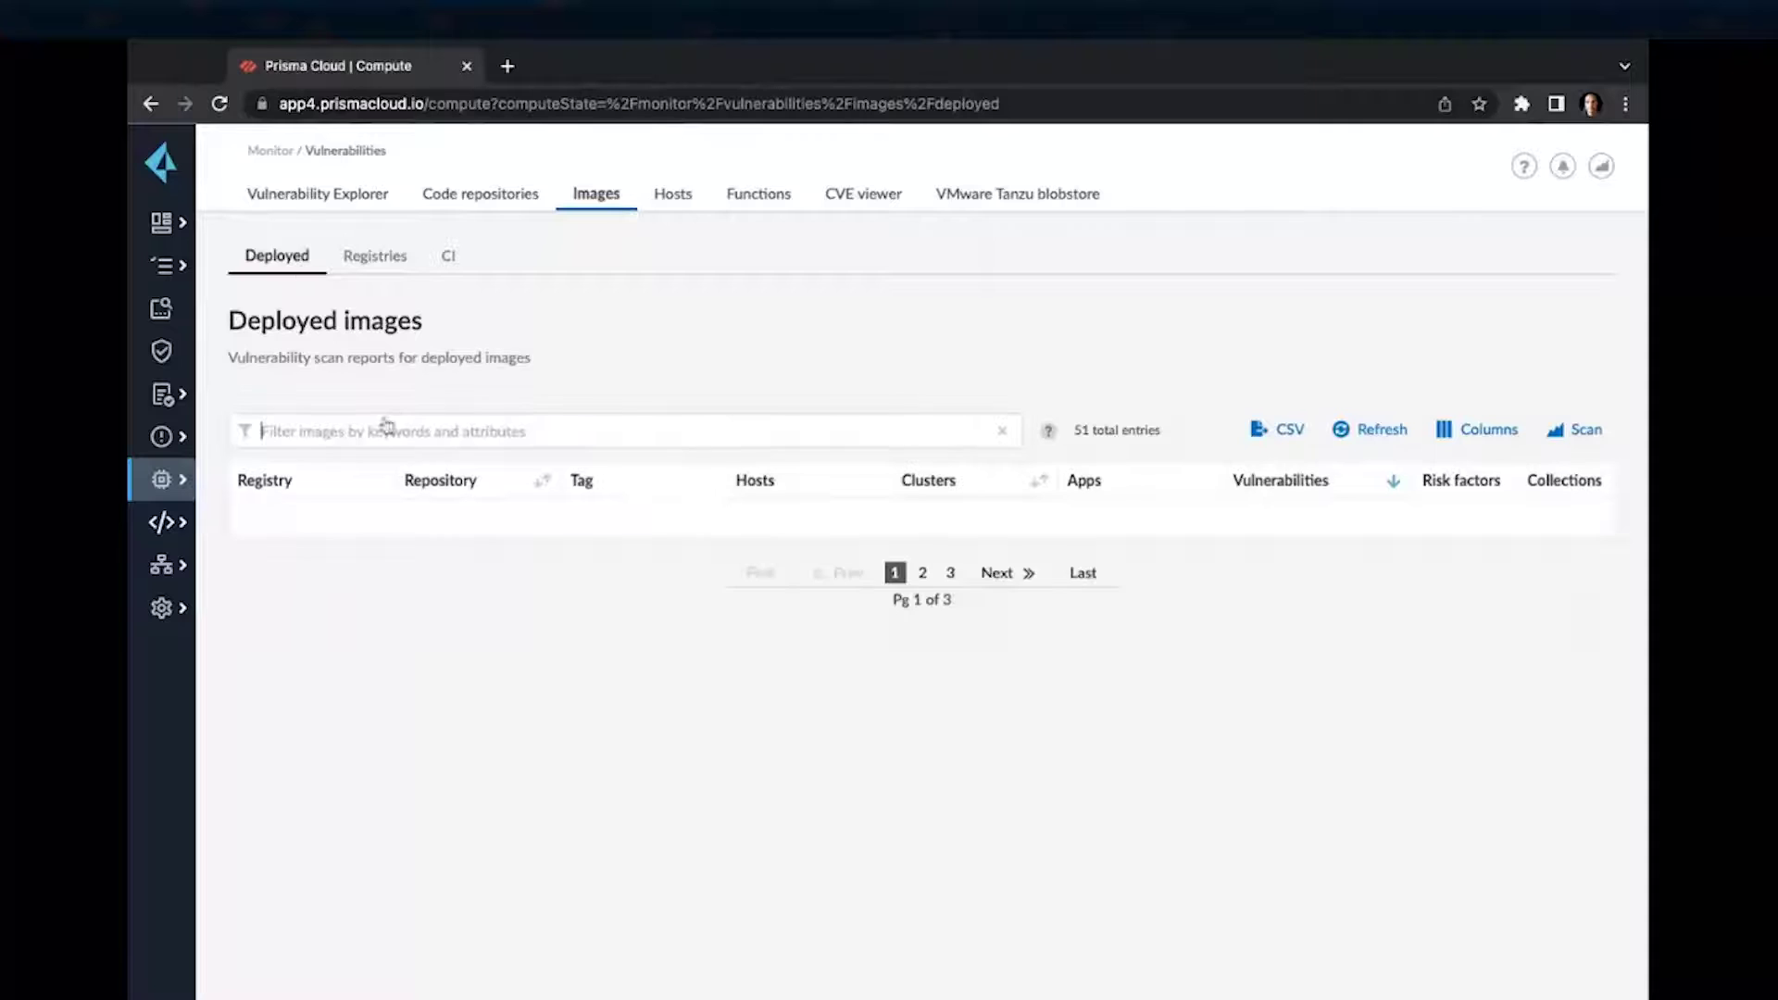
scroll(620, 912, down, 2)
scroll(592, 834, up, 2)
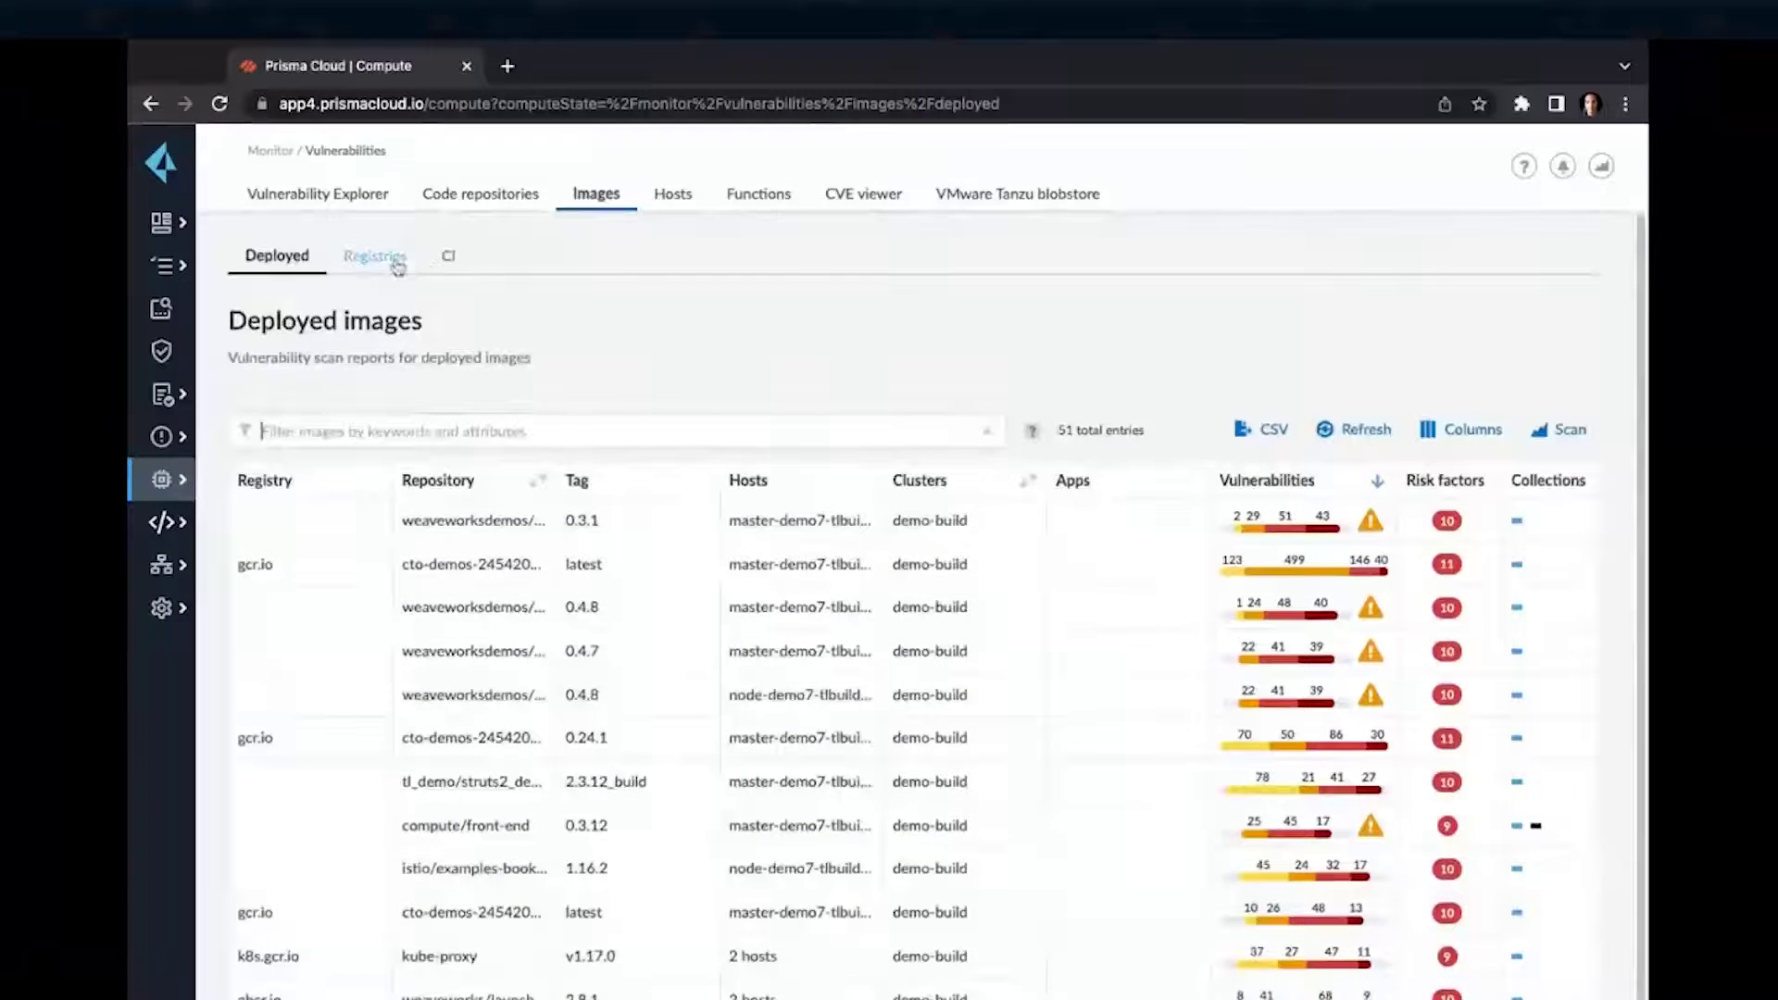
Switch to the registry images and open the details of the pcsdemo-repository image tagged python01
click(397, 267)
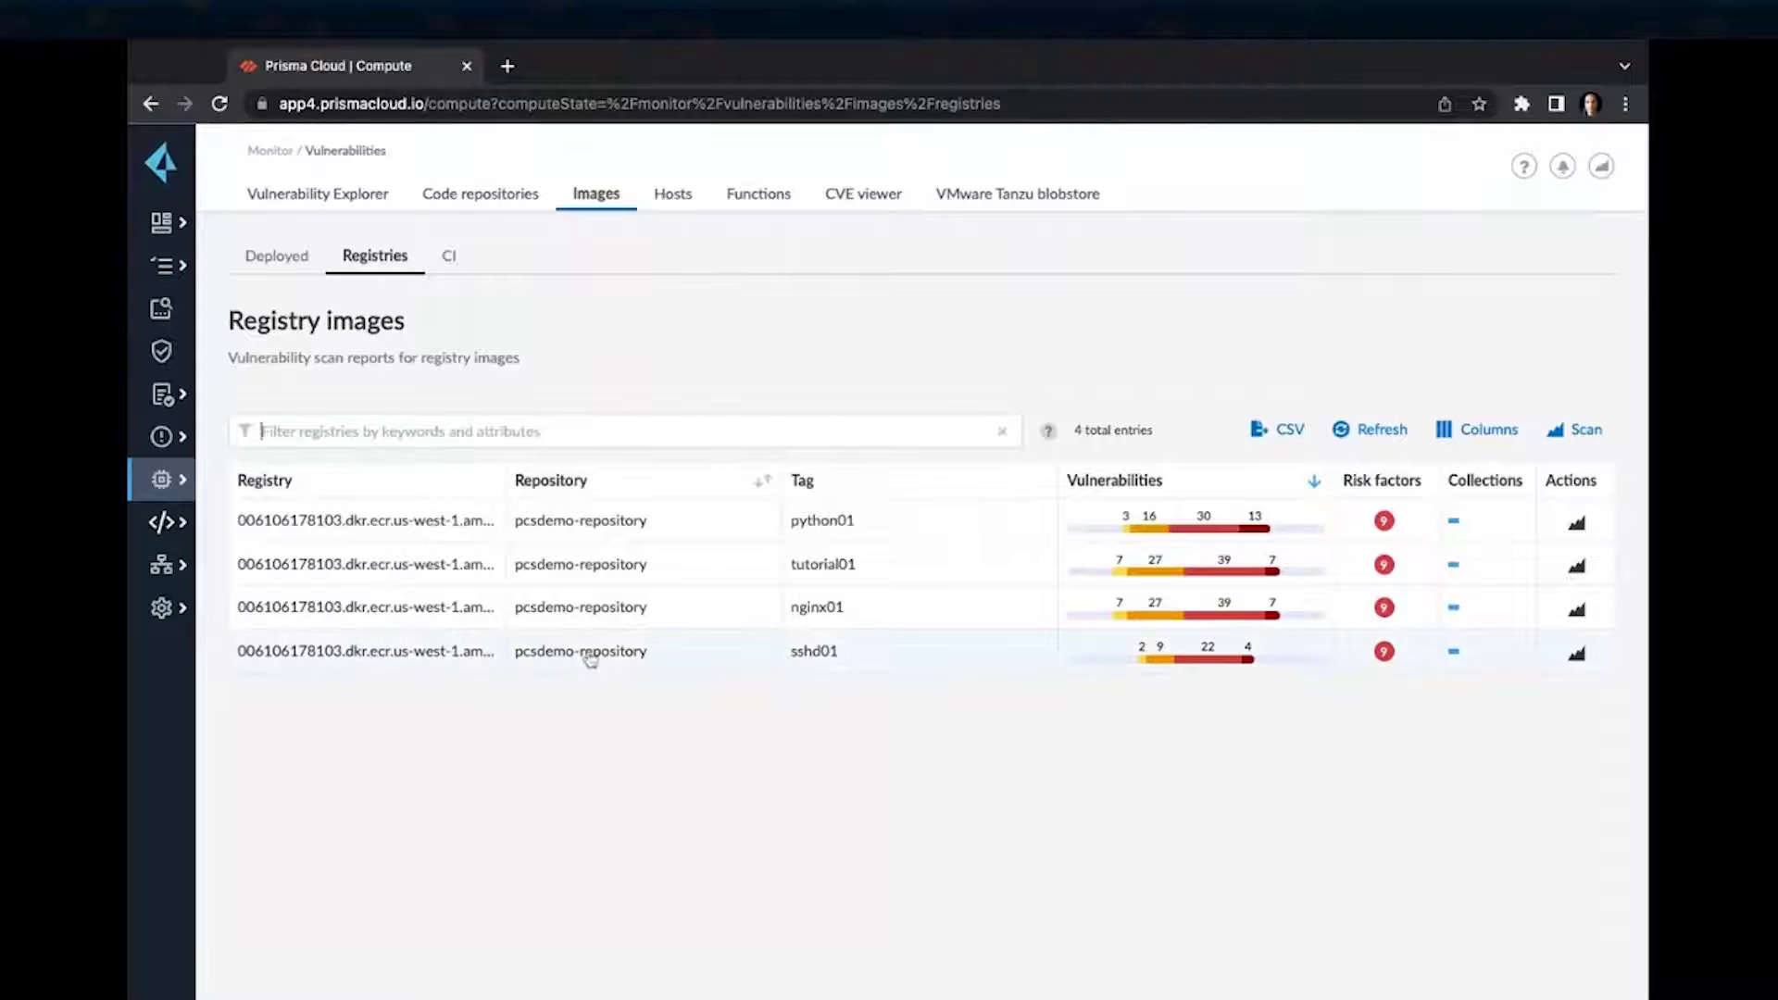
click(542, 535)
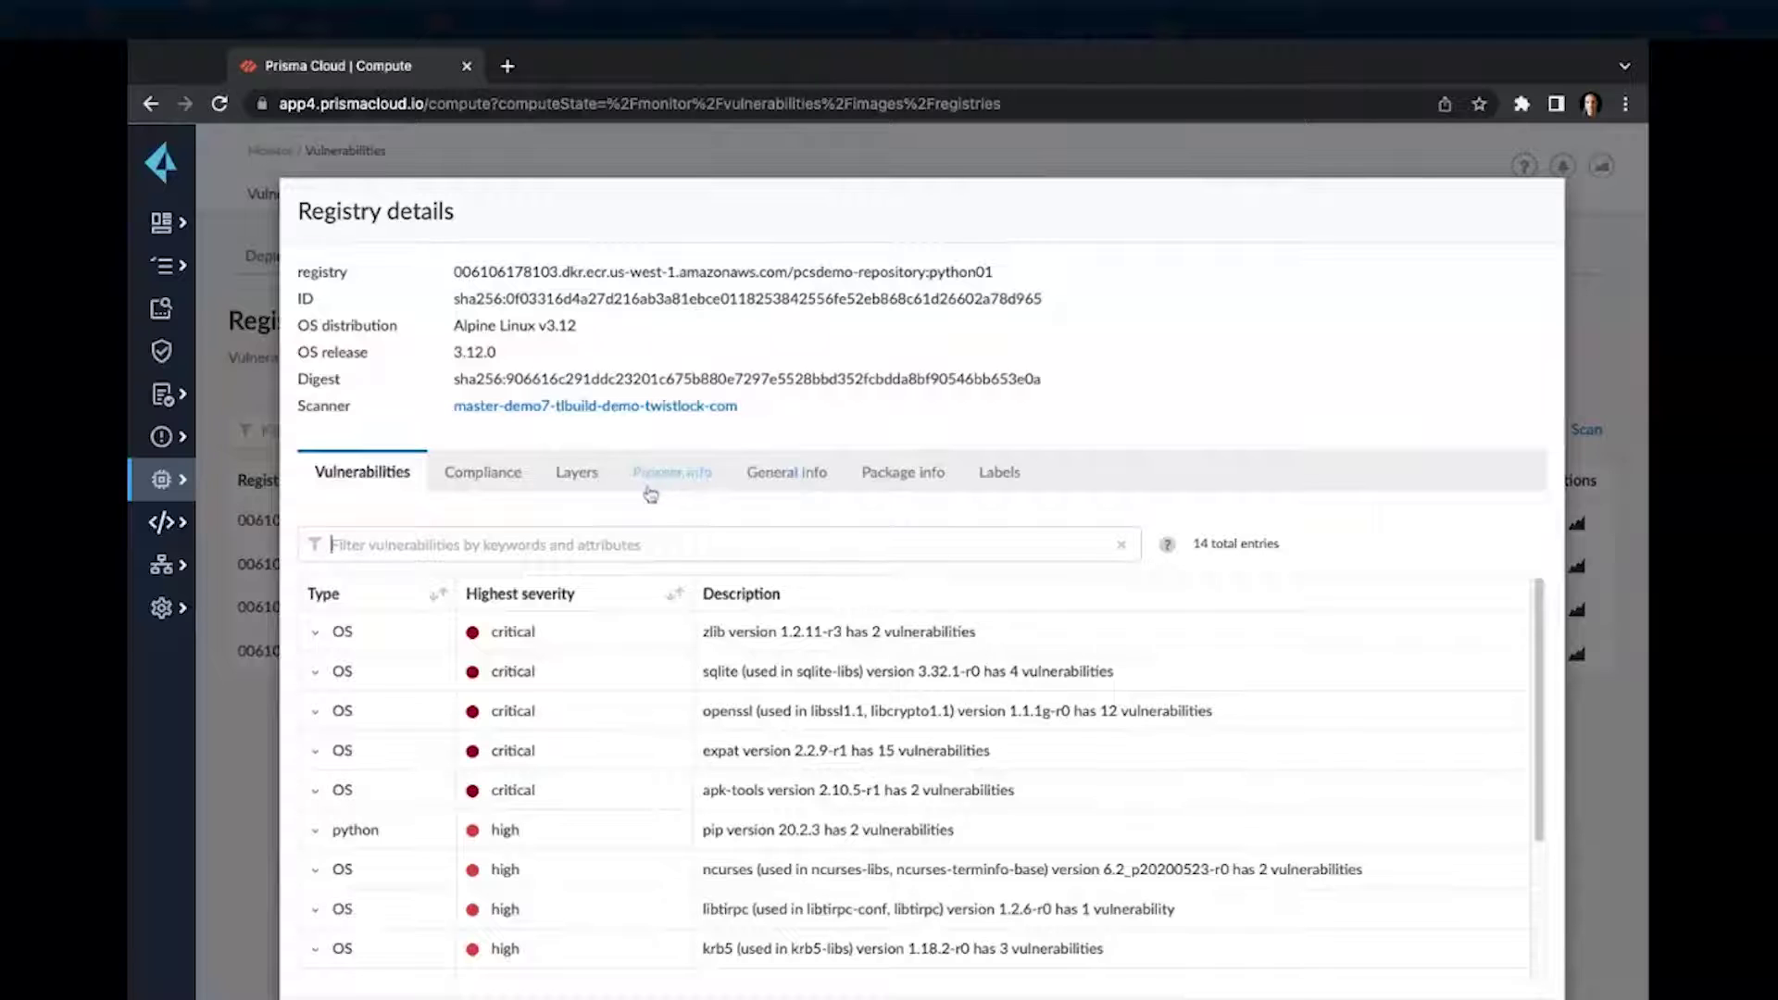
mouse_move(454, 325)
mouse_down()
mouse_move(375, 352)
mouse_move(574, 325)
mouse_move(454, 326)
mouse_up()
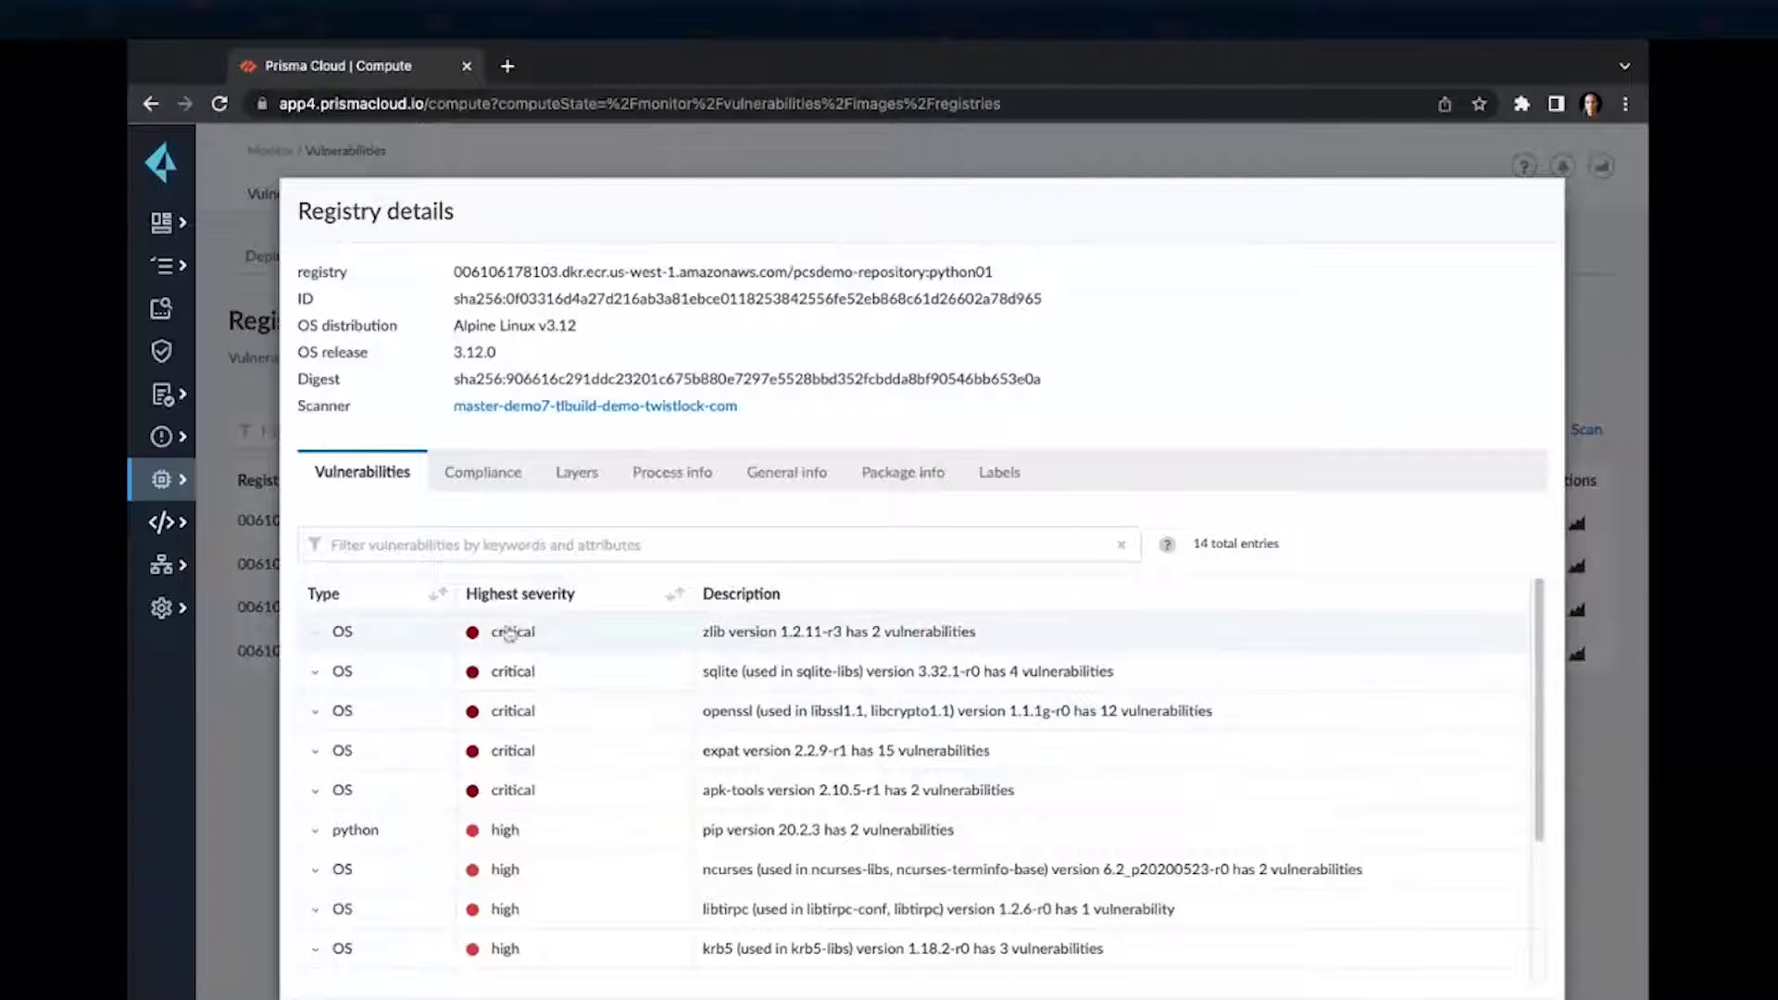
View the image's compliance findings and read the full description of the CIS Docker non-root user entry
click(500, 473)
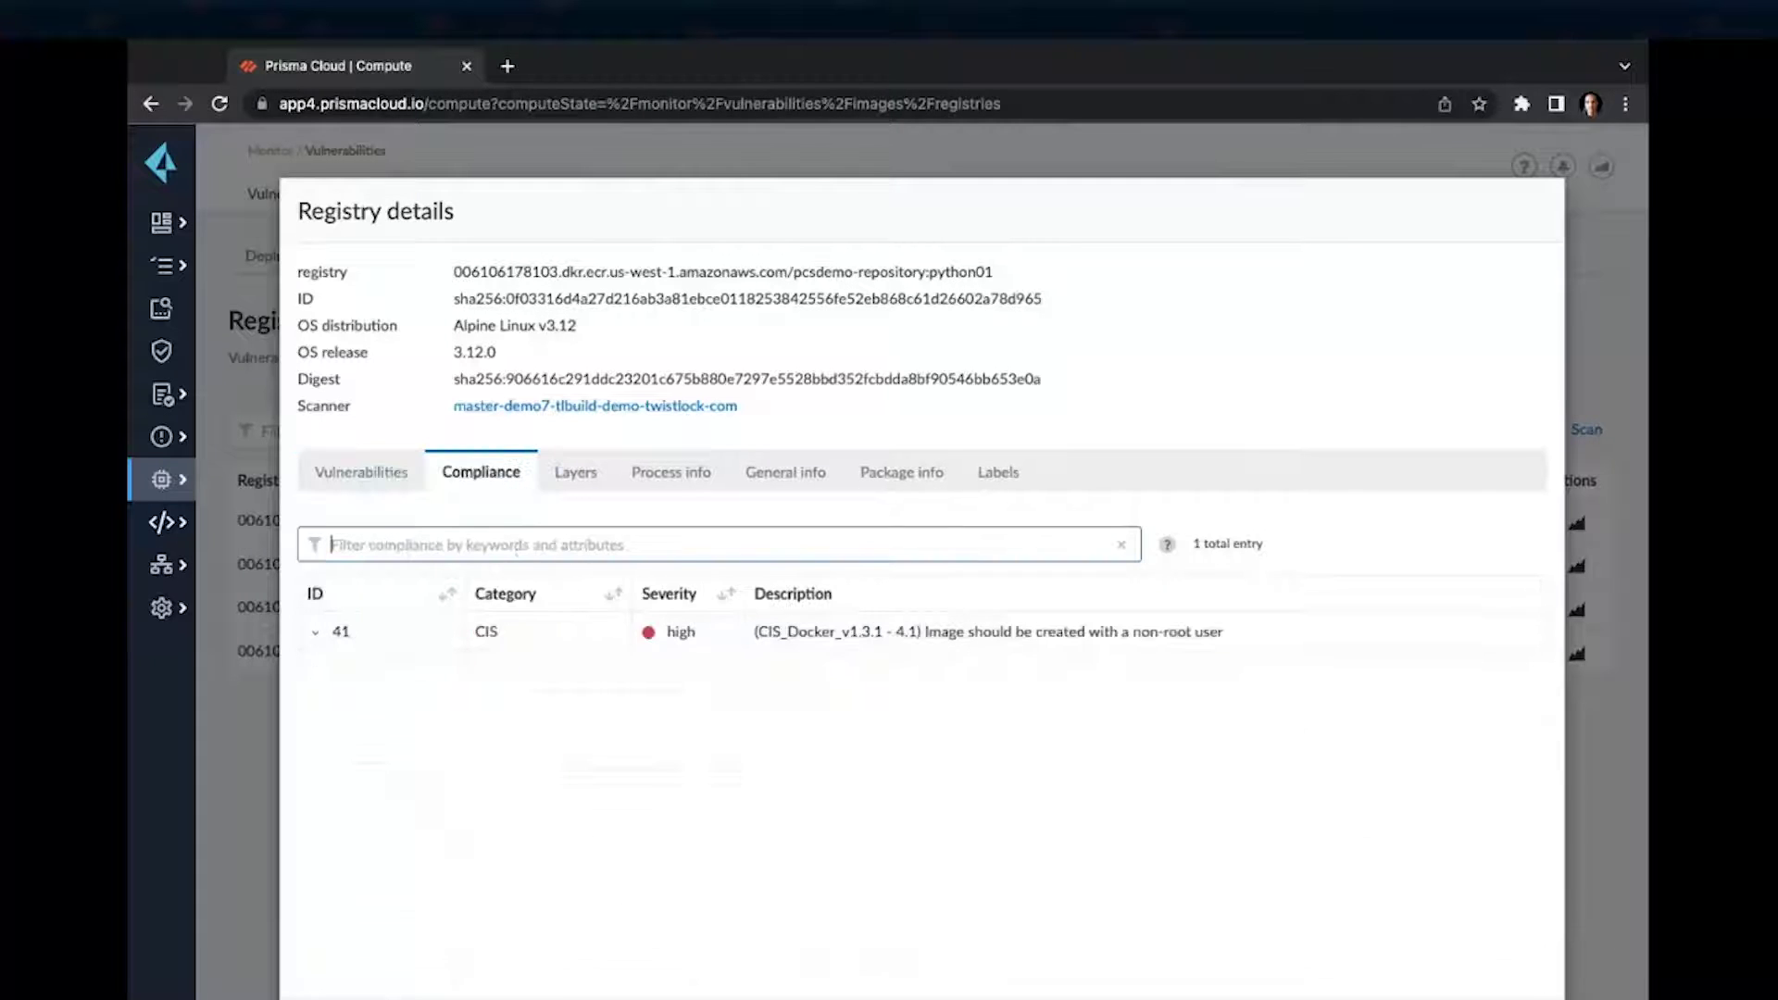
click(335, 637)
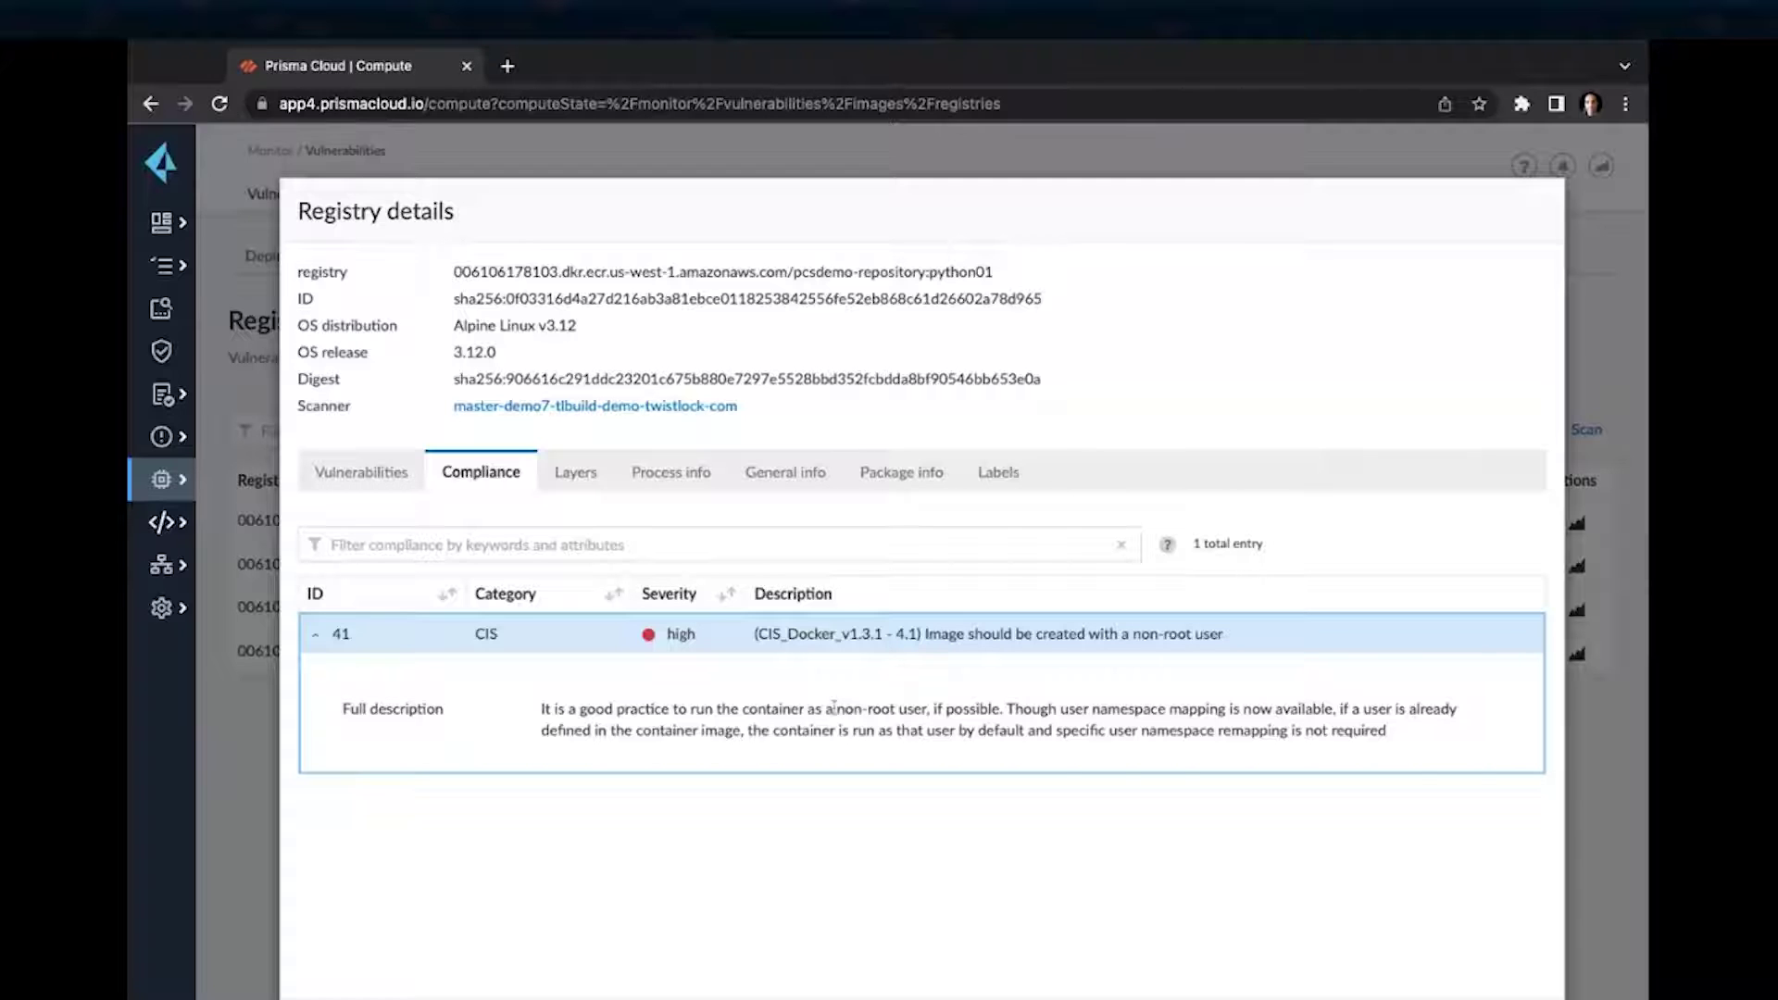
drag(537, 711, 1386, 733)
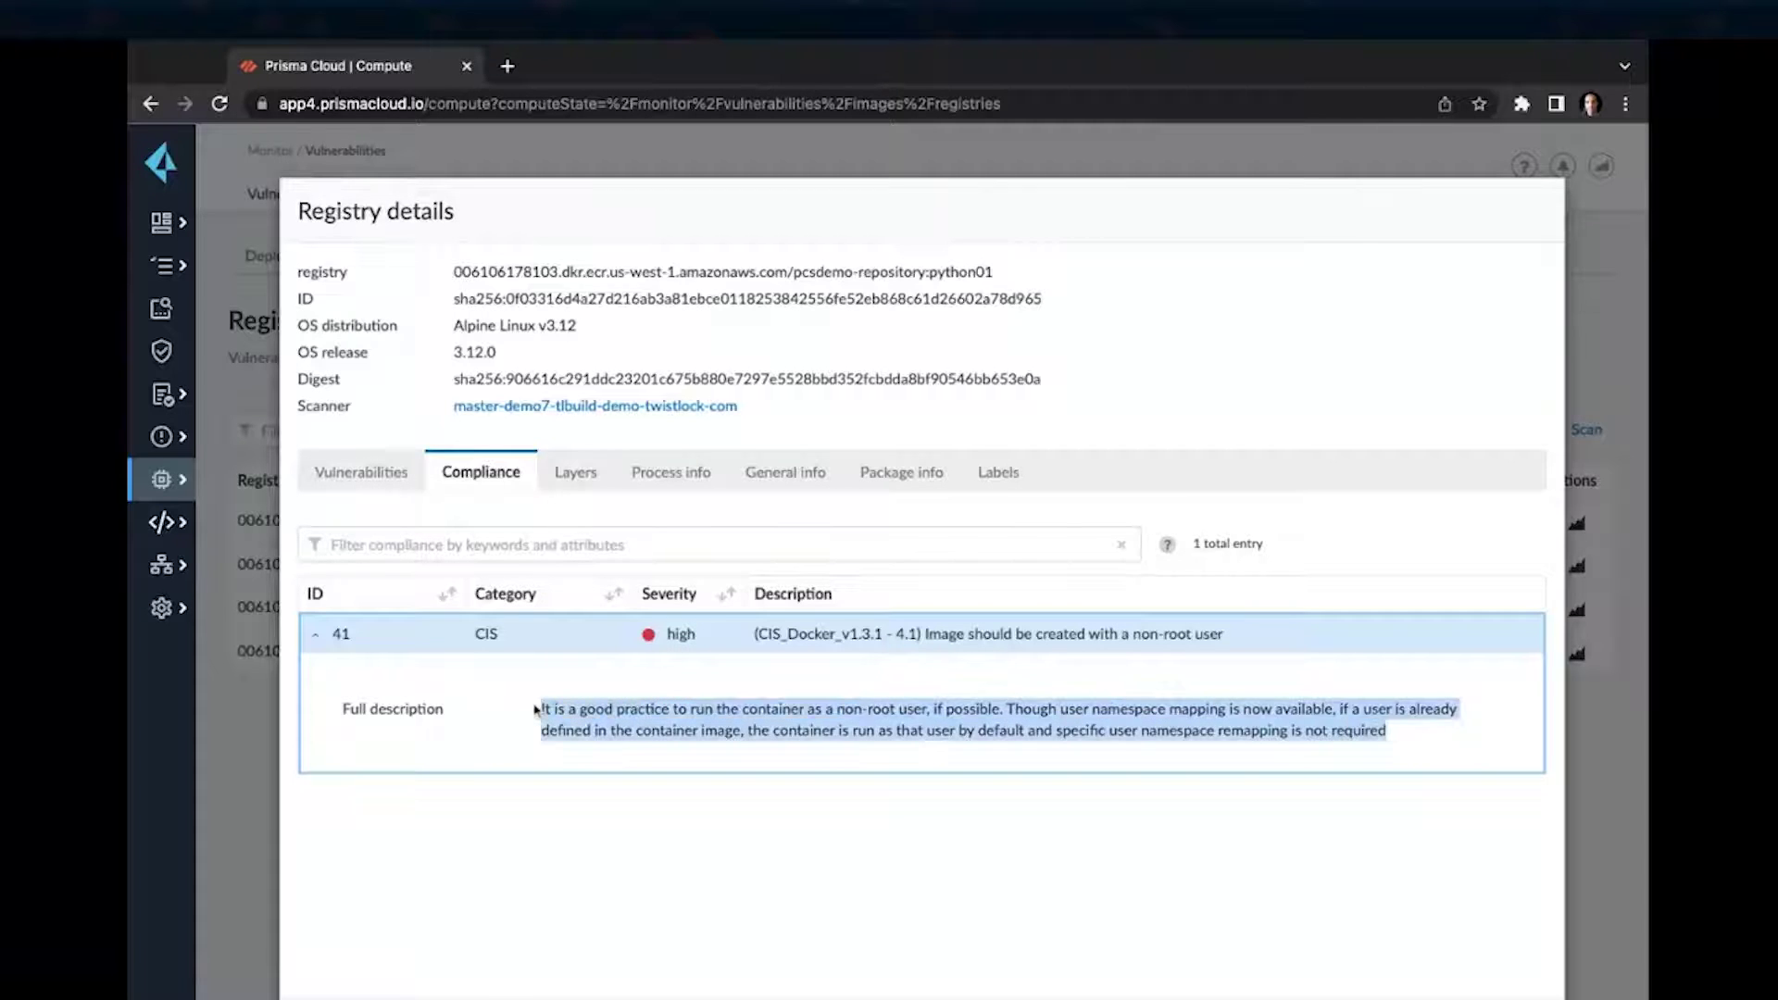
click(876, 891)
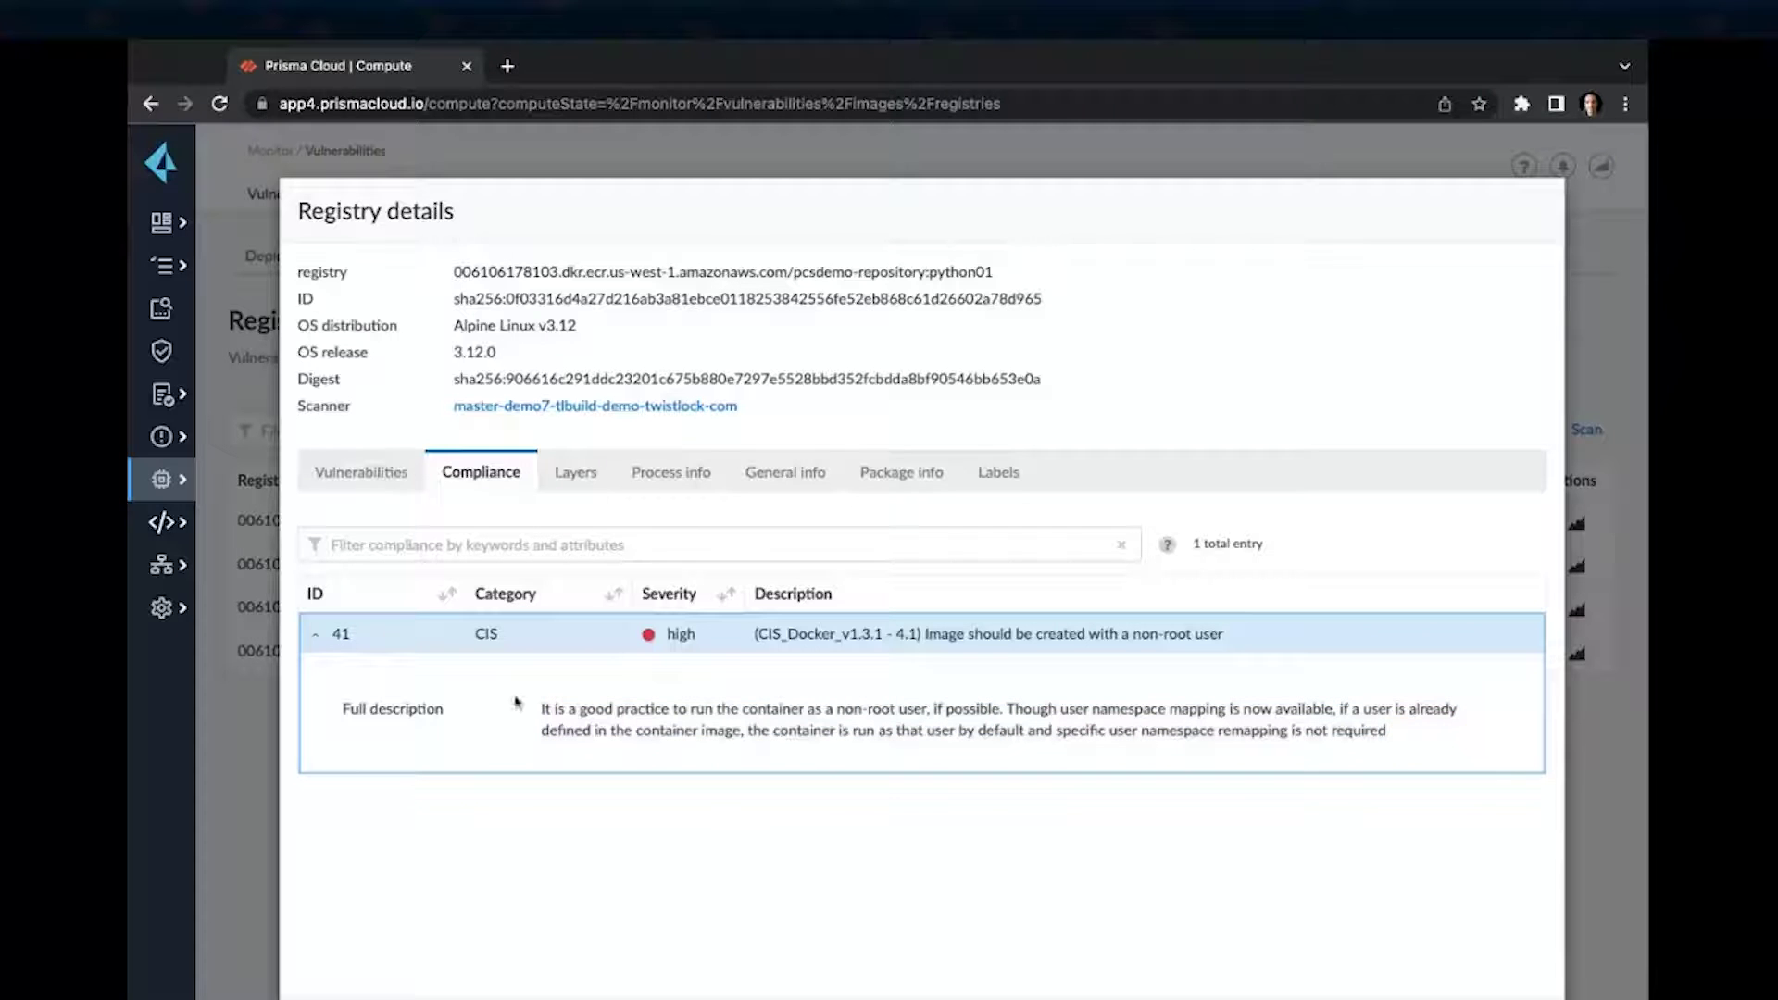
Return to the image's vulnerabilities, expand the critical zlib entry, and examine its fix status
click(363, 482)
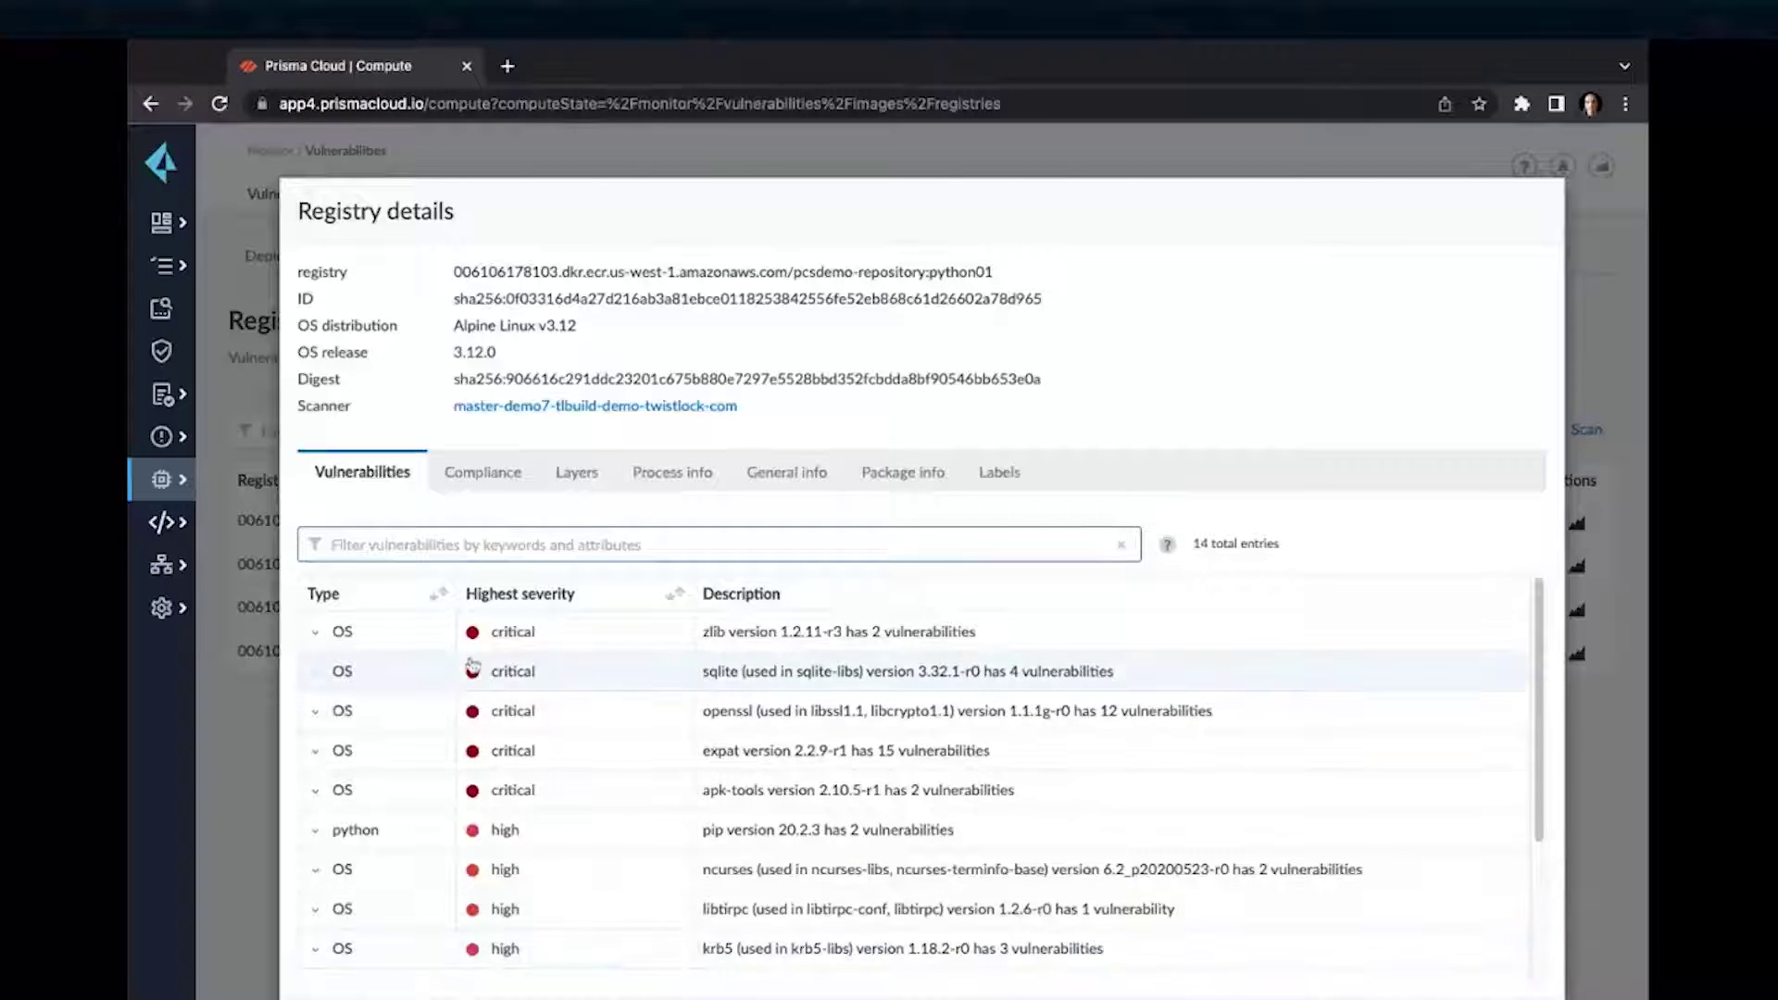
scroll(417, 866, down, 3)
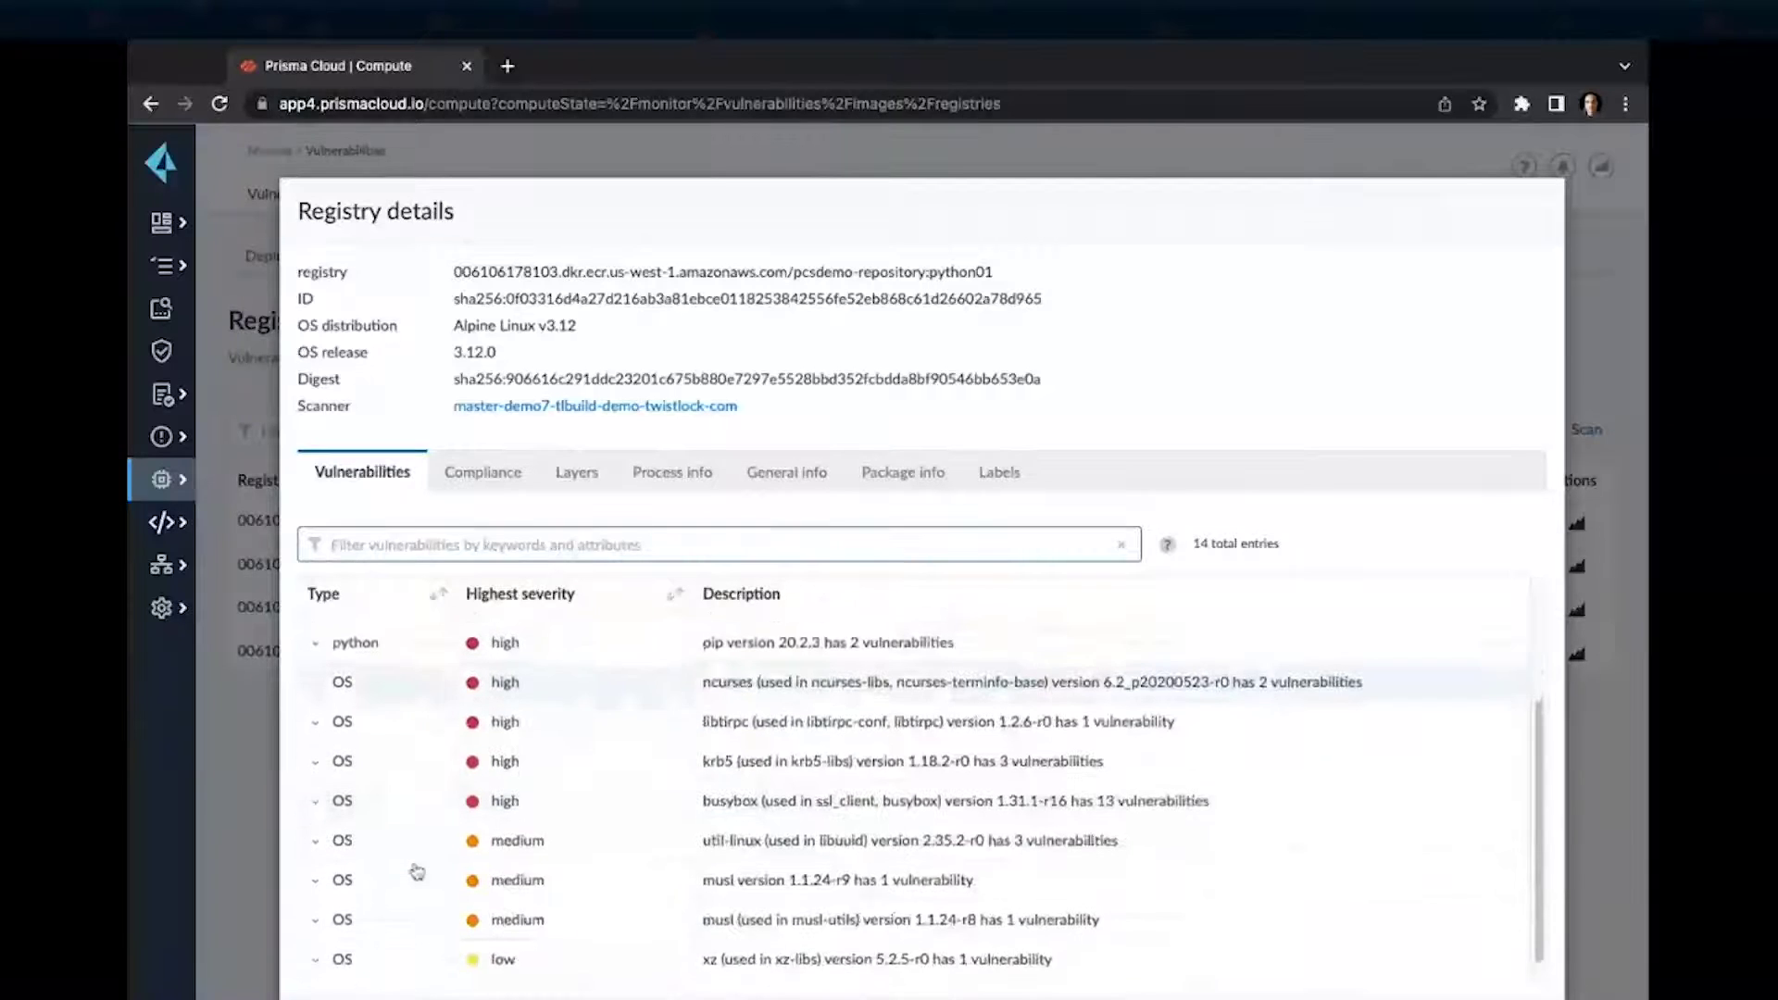
scroll(413, 875, up, 3)
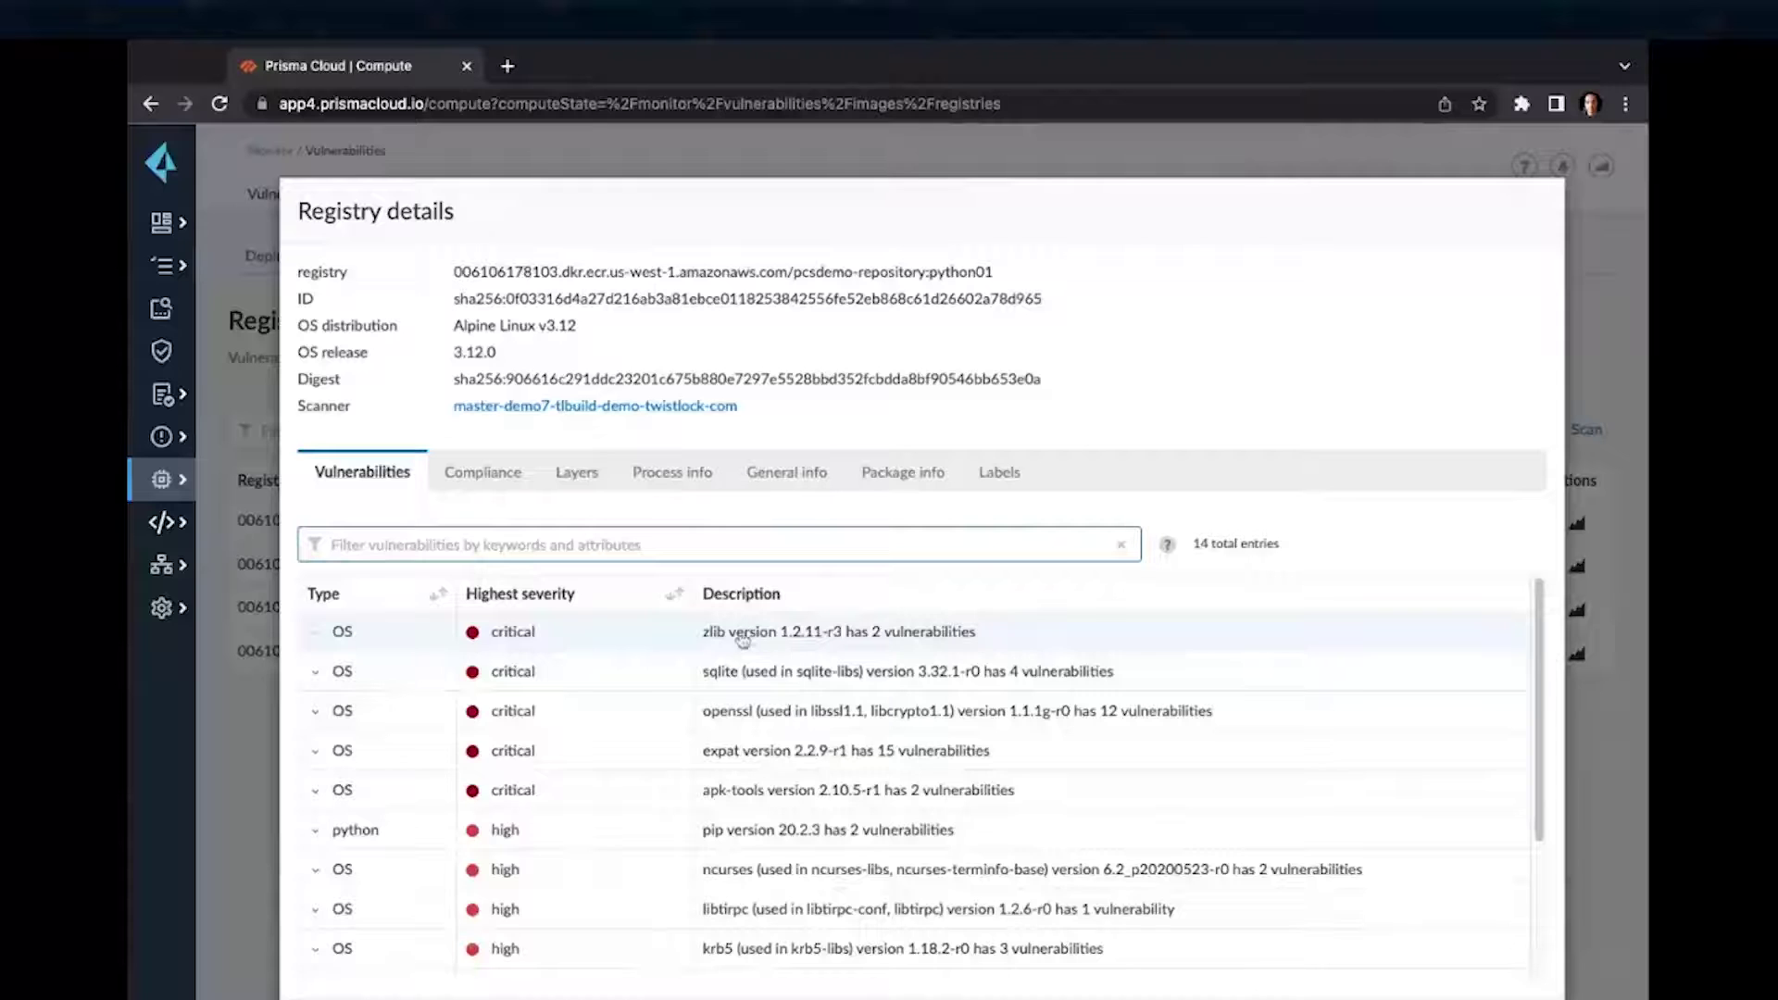
click(723, 639)
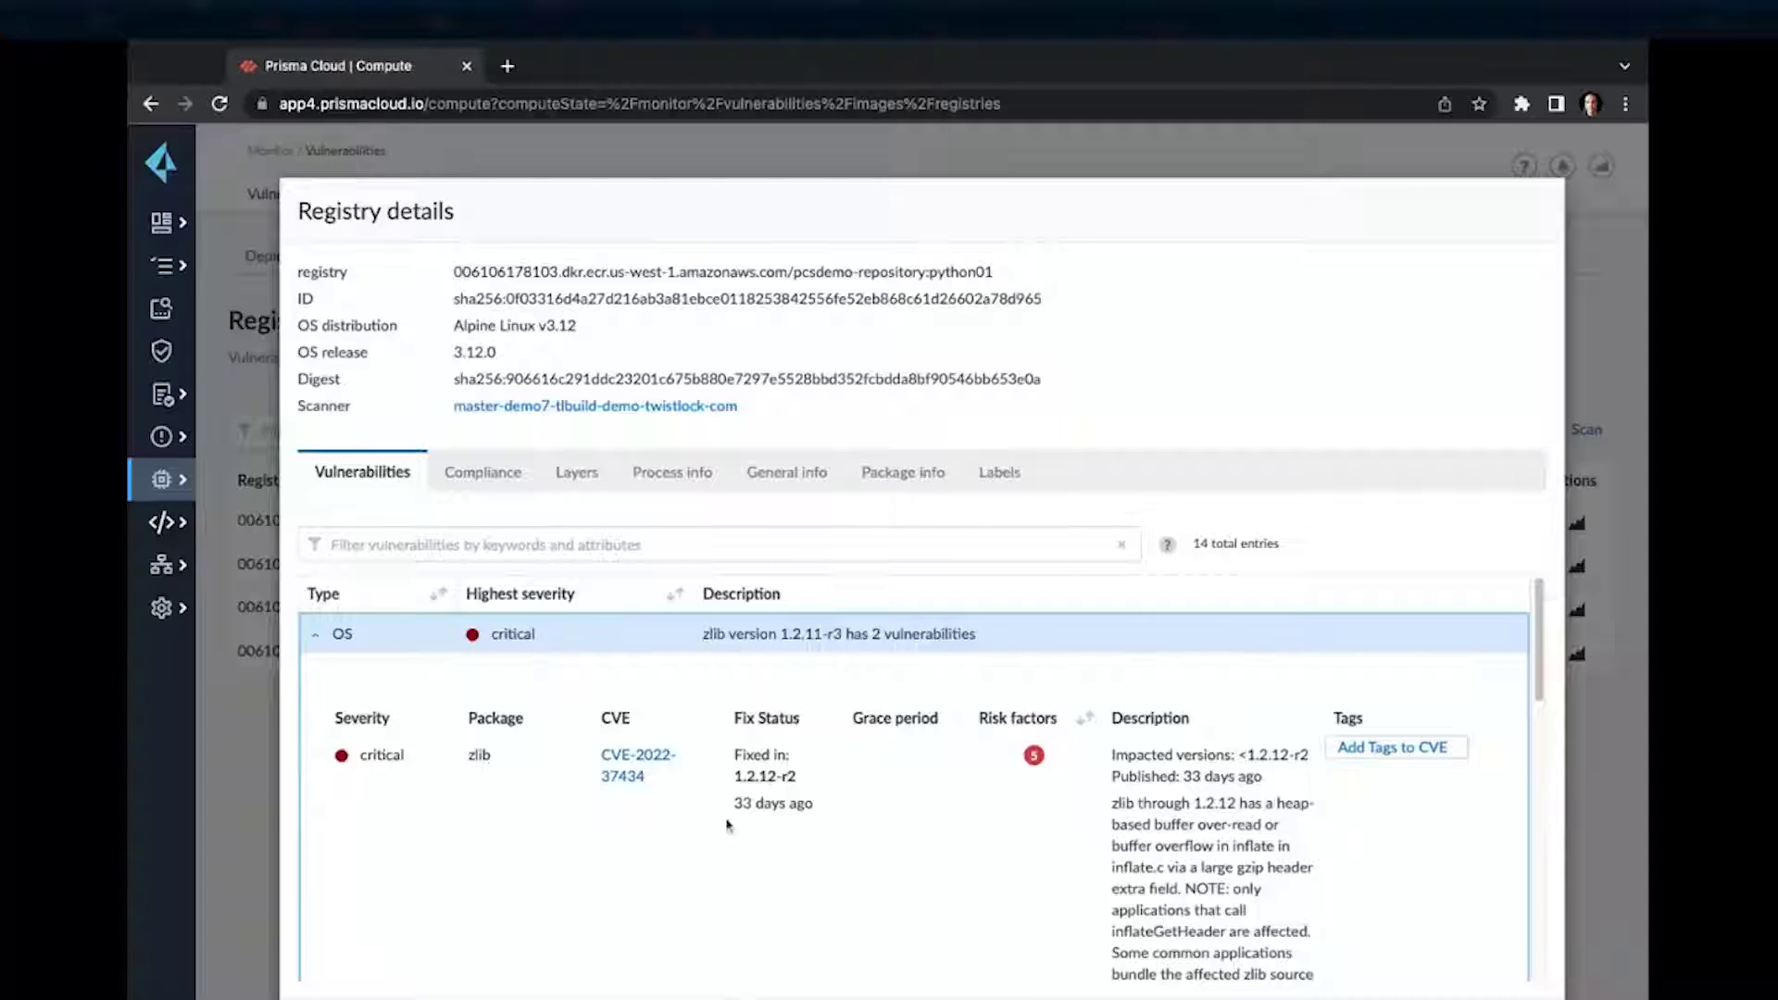
drag(734, 778, 796, 778)
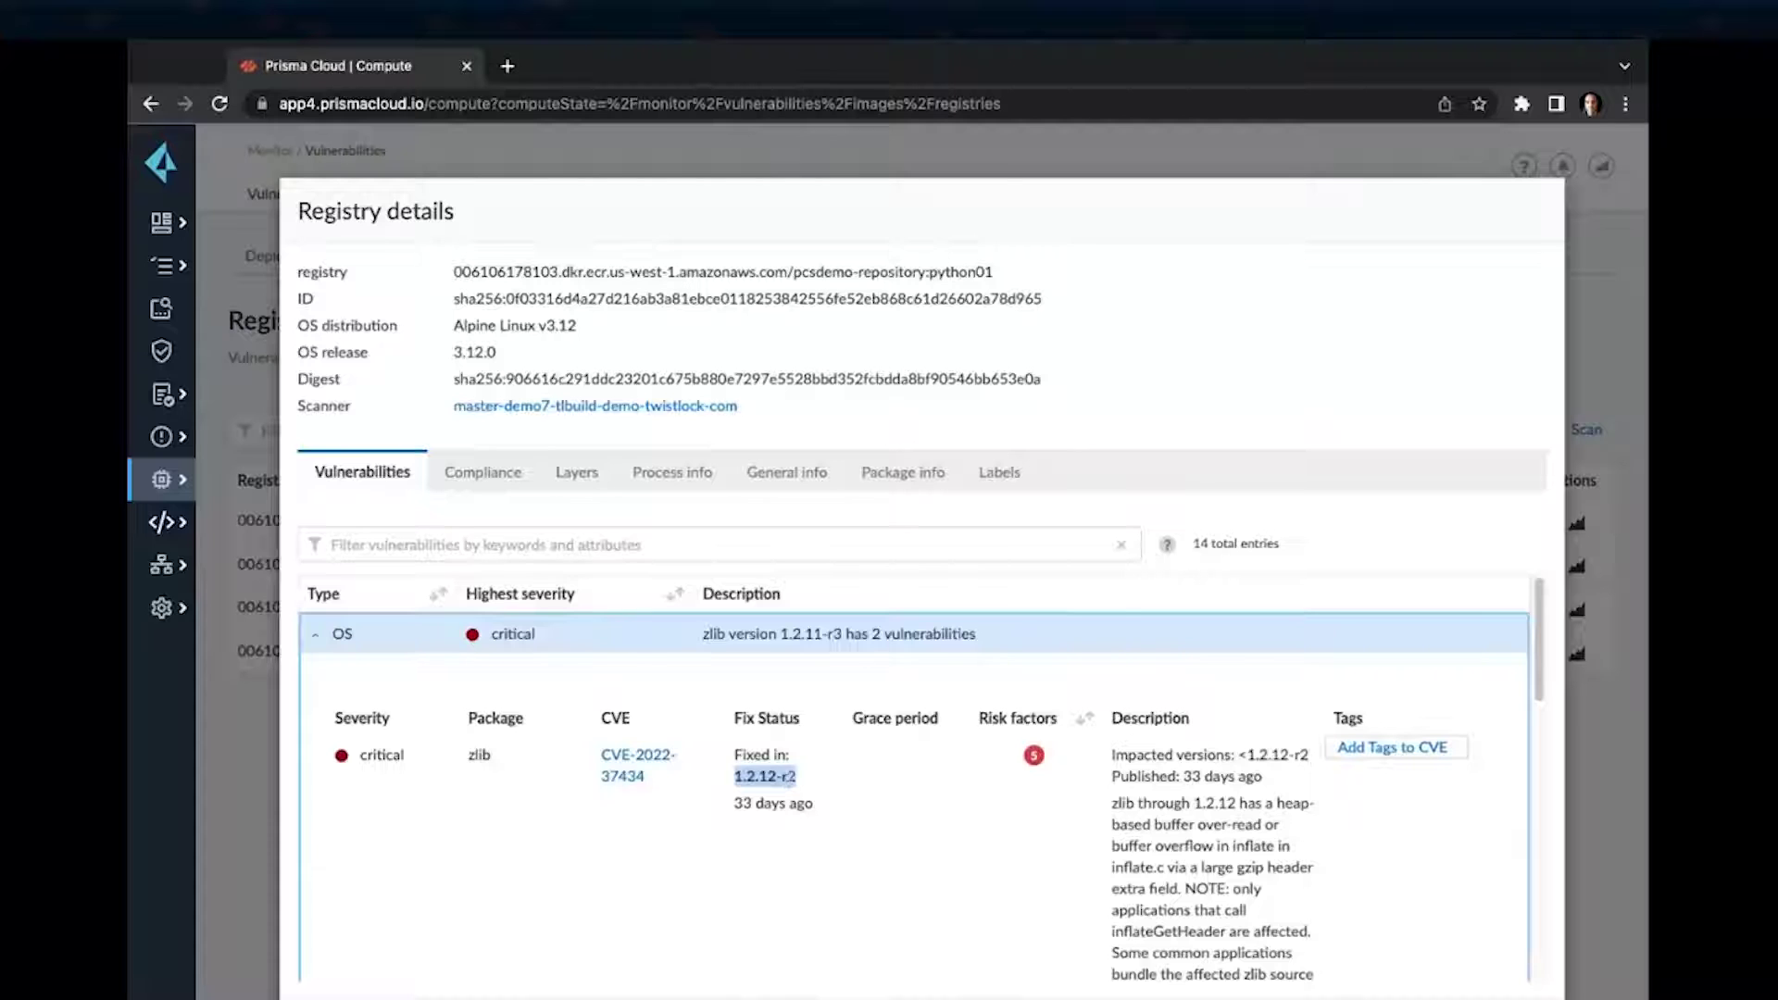
drag(734, 778, 782, 778)
click(782, 827)
drag(737, 803, 814, 803)
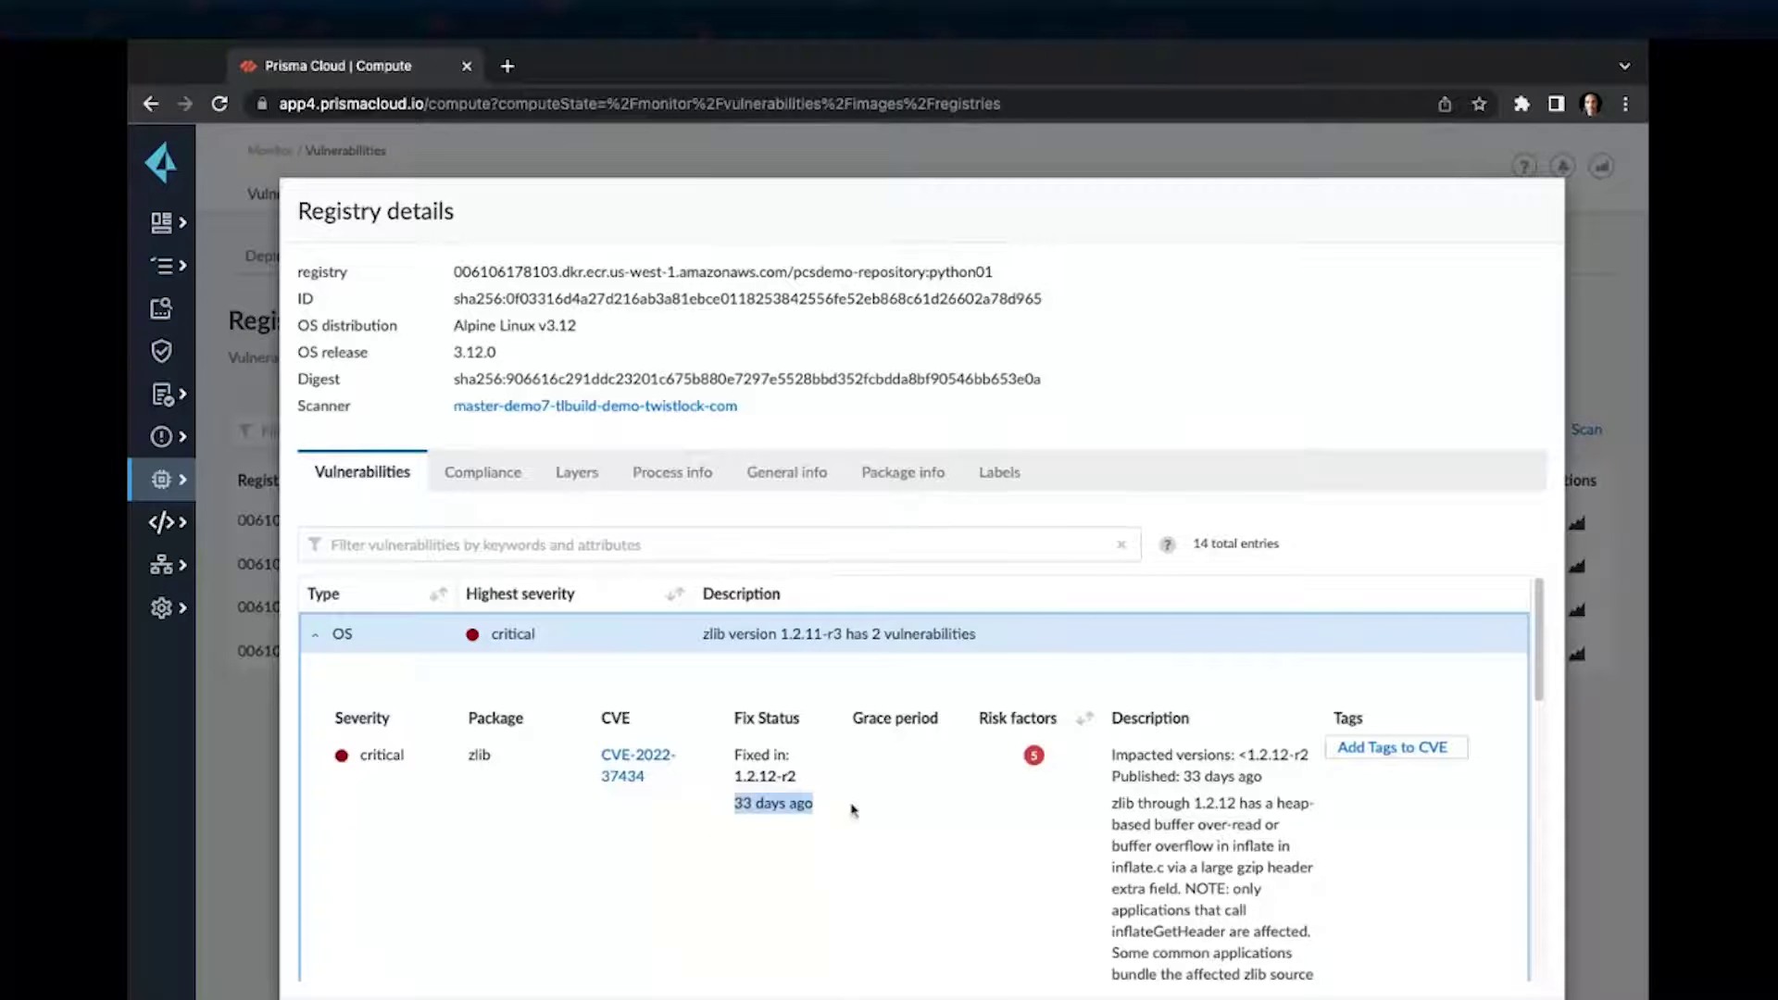
Examine the risk factors and description of the critical zlib vulnerability, and collapse its entry
click(1022, 787)
drag(1117, 802, 1309, 934)
click(1116, 802)
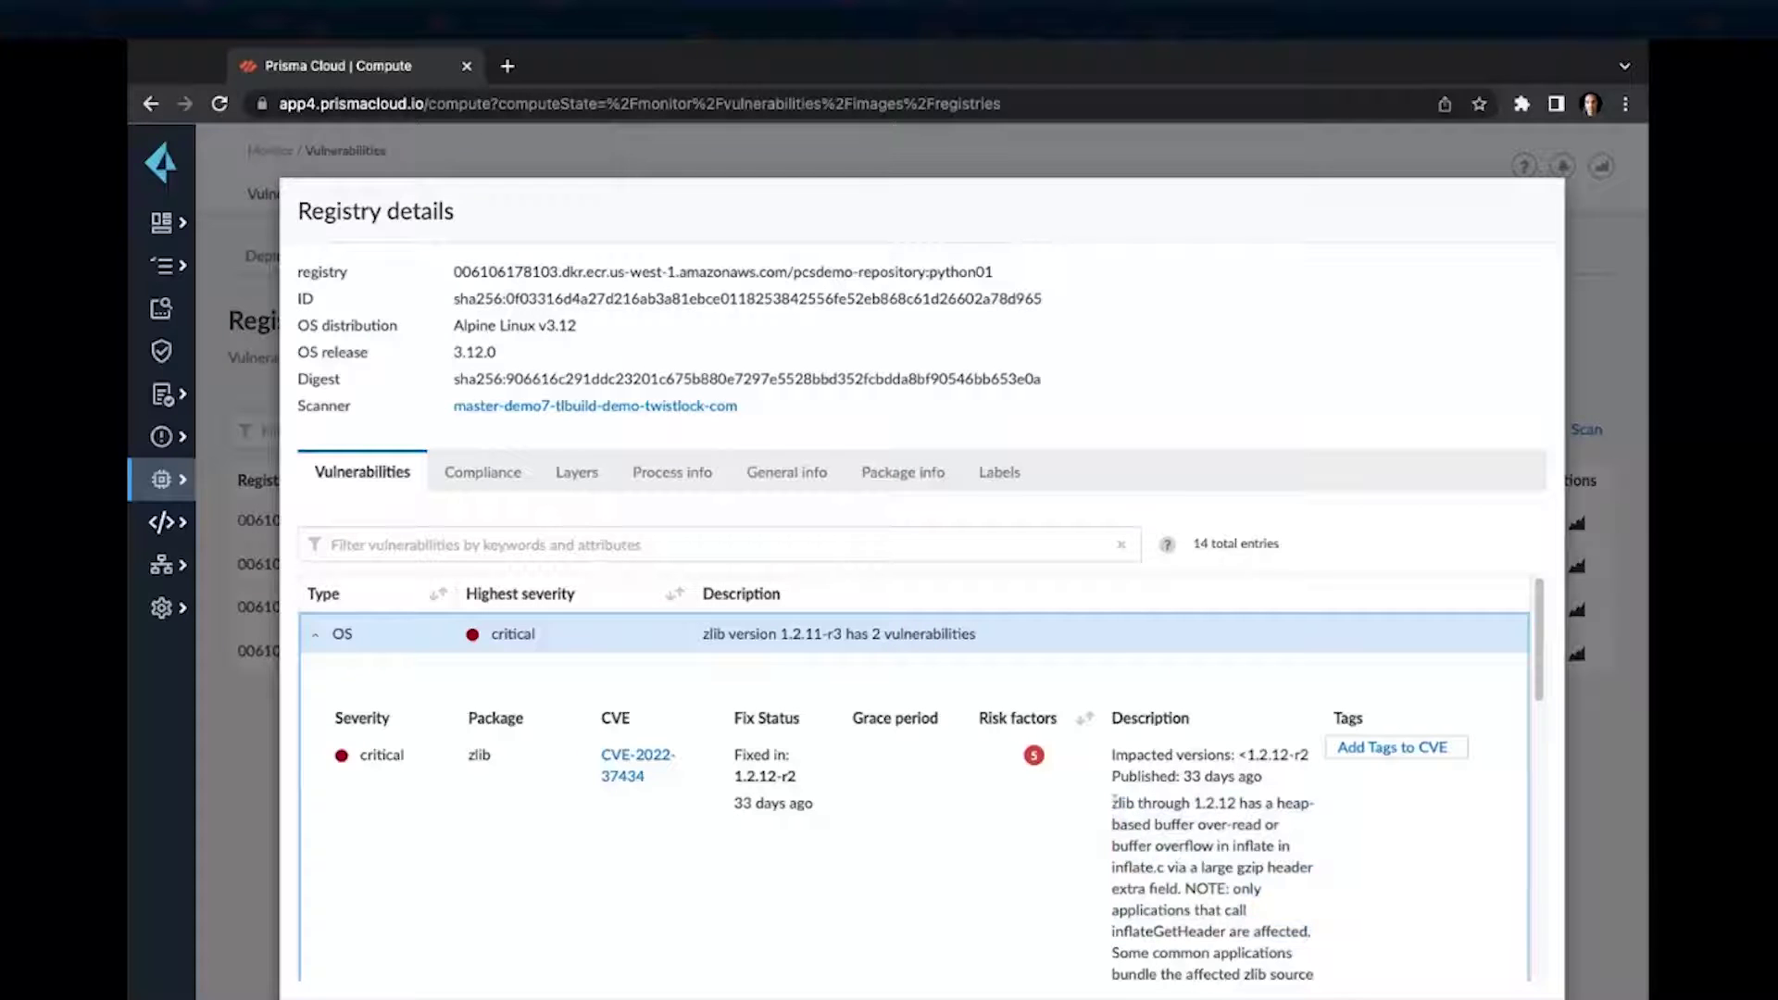
mouse_move(1033, 754)
drag(1113, 845, 1213, 846)
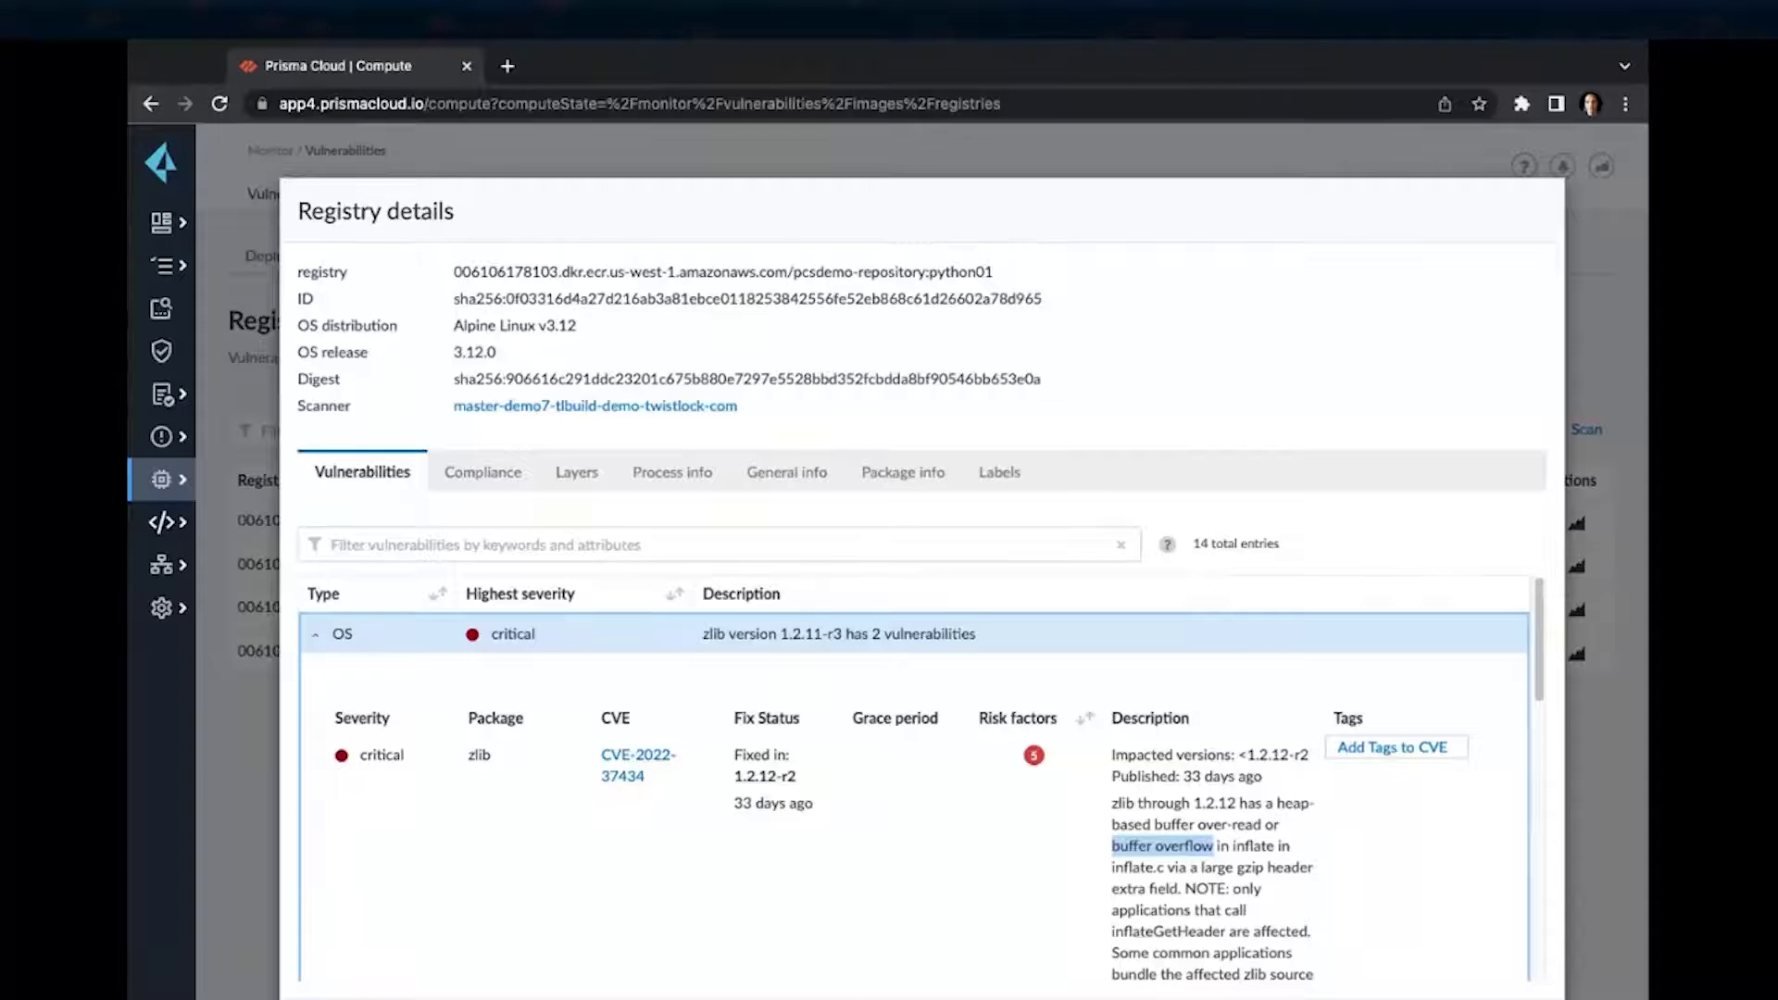
click(903, 543)
click(316, 635)
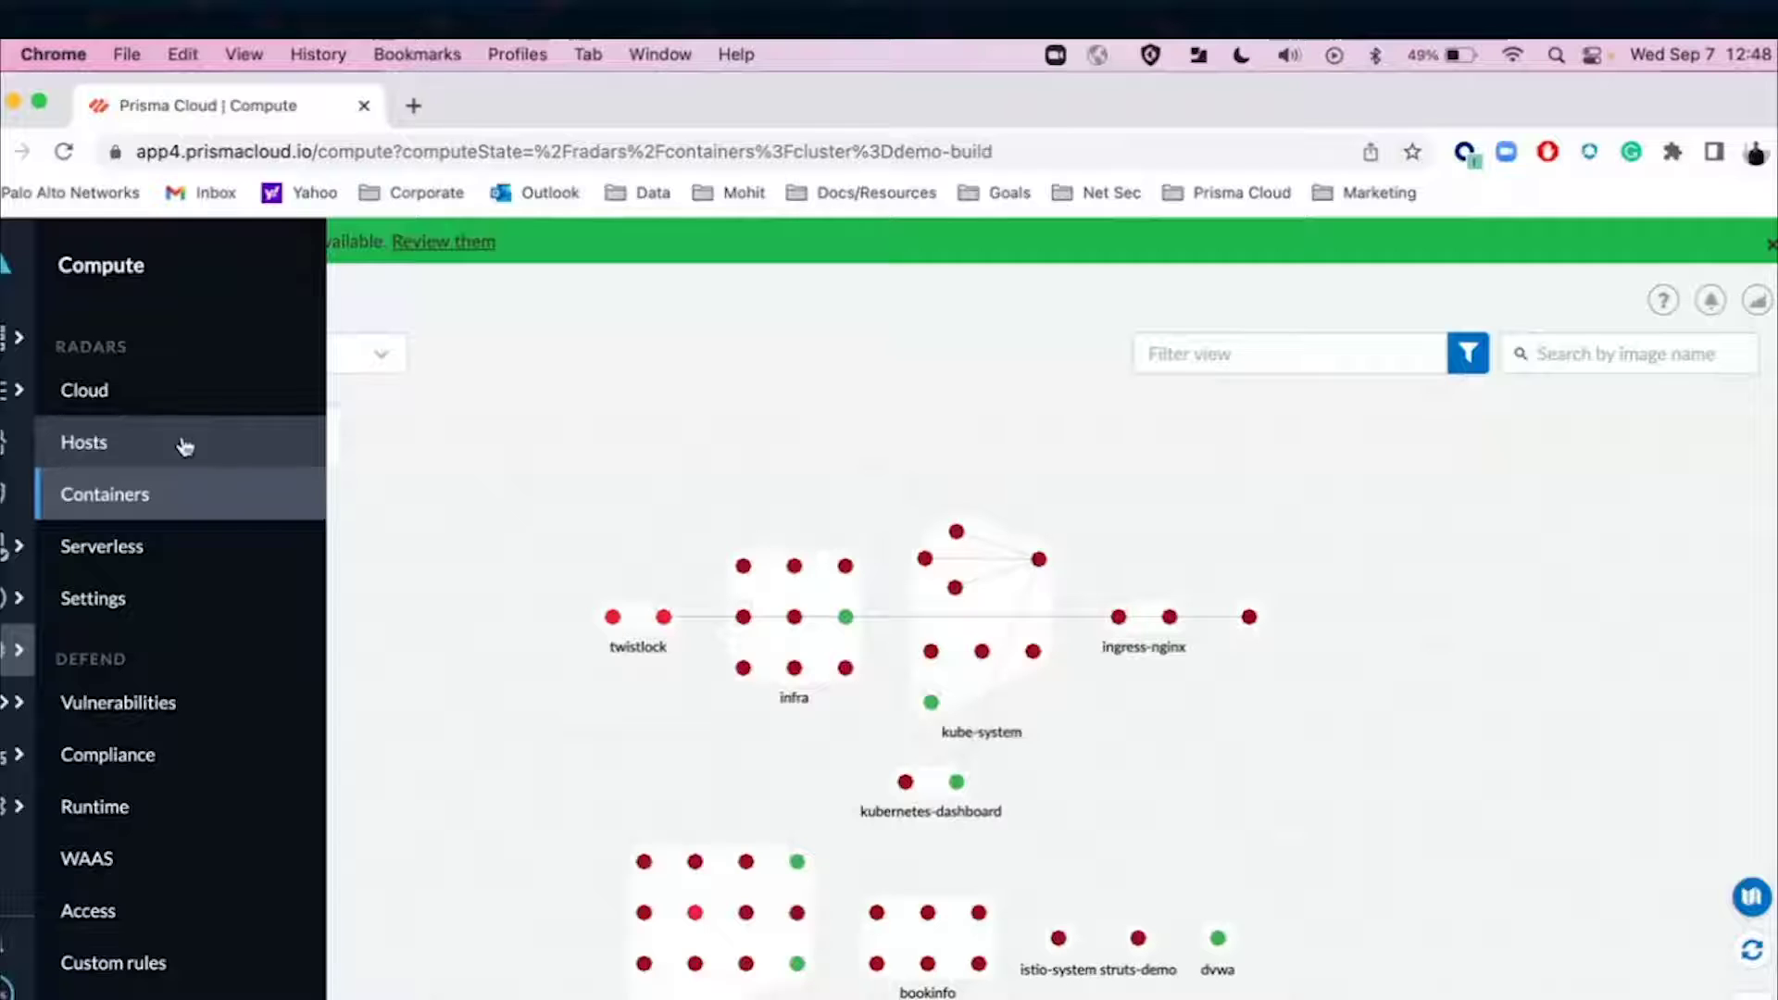
Open the Containers radar for the demo-build cluster and examine the containers in the sock-shop namespace up close
click(152, 500)
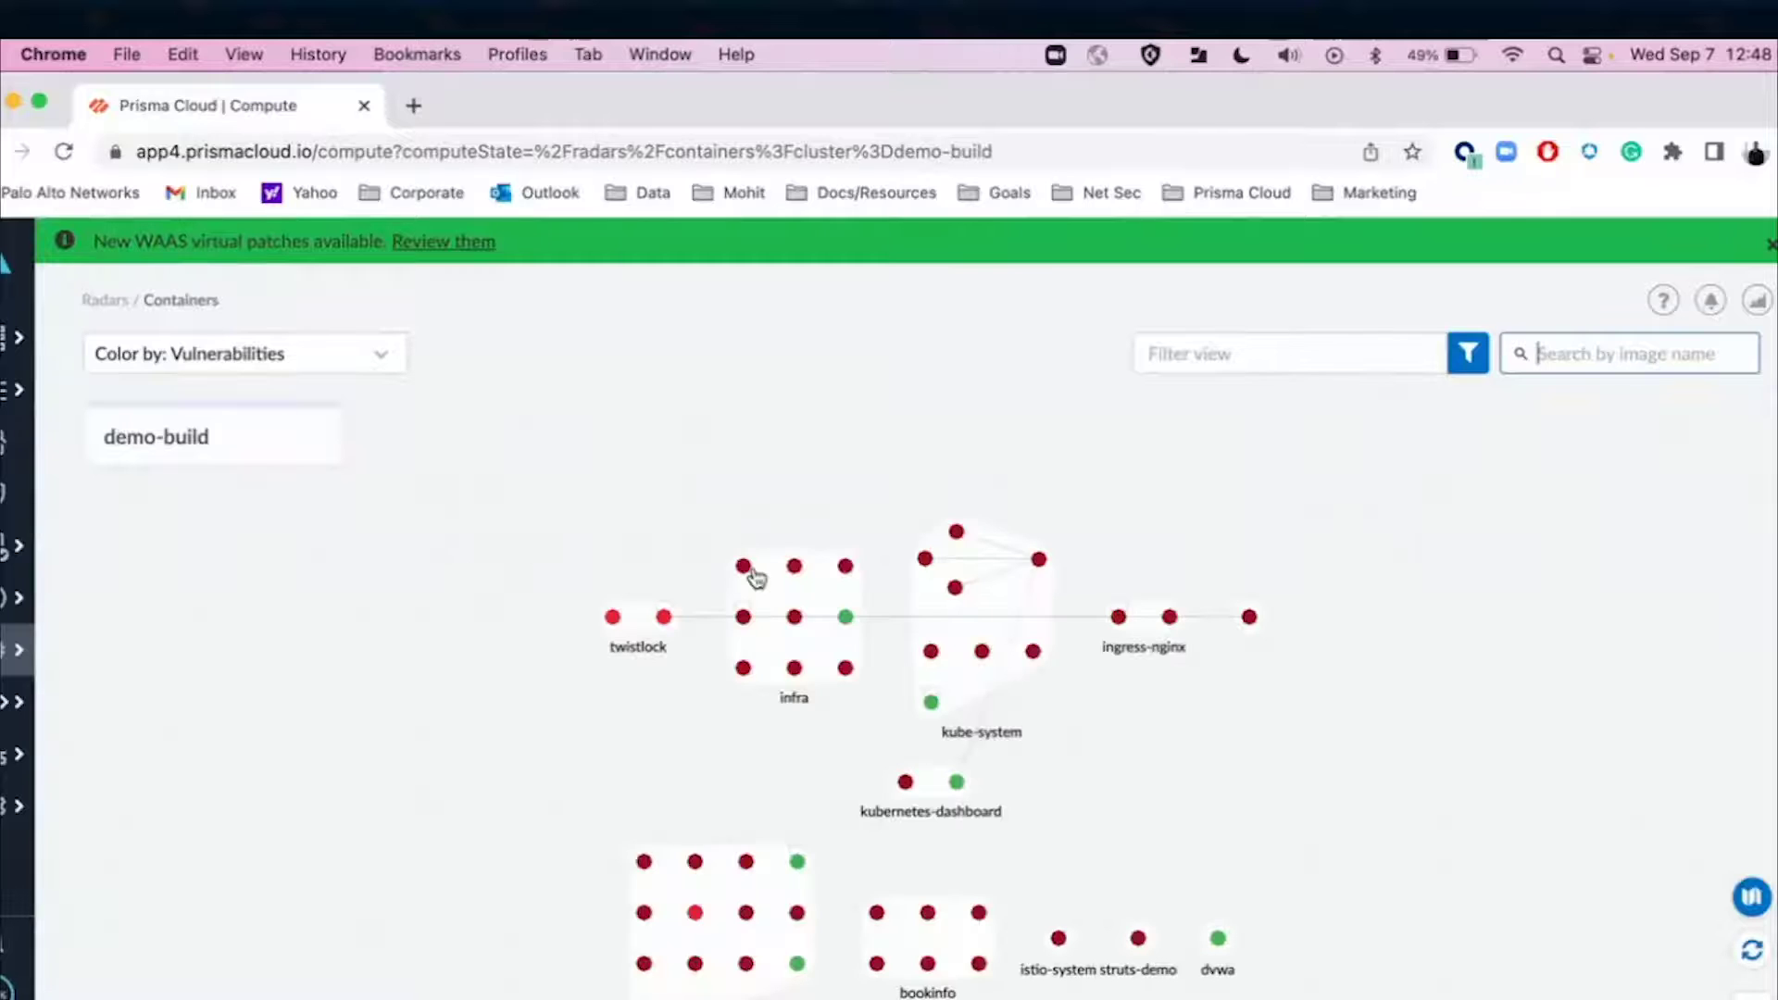
drag(756, 818, 945, 547)
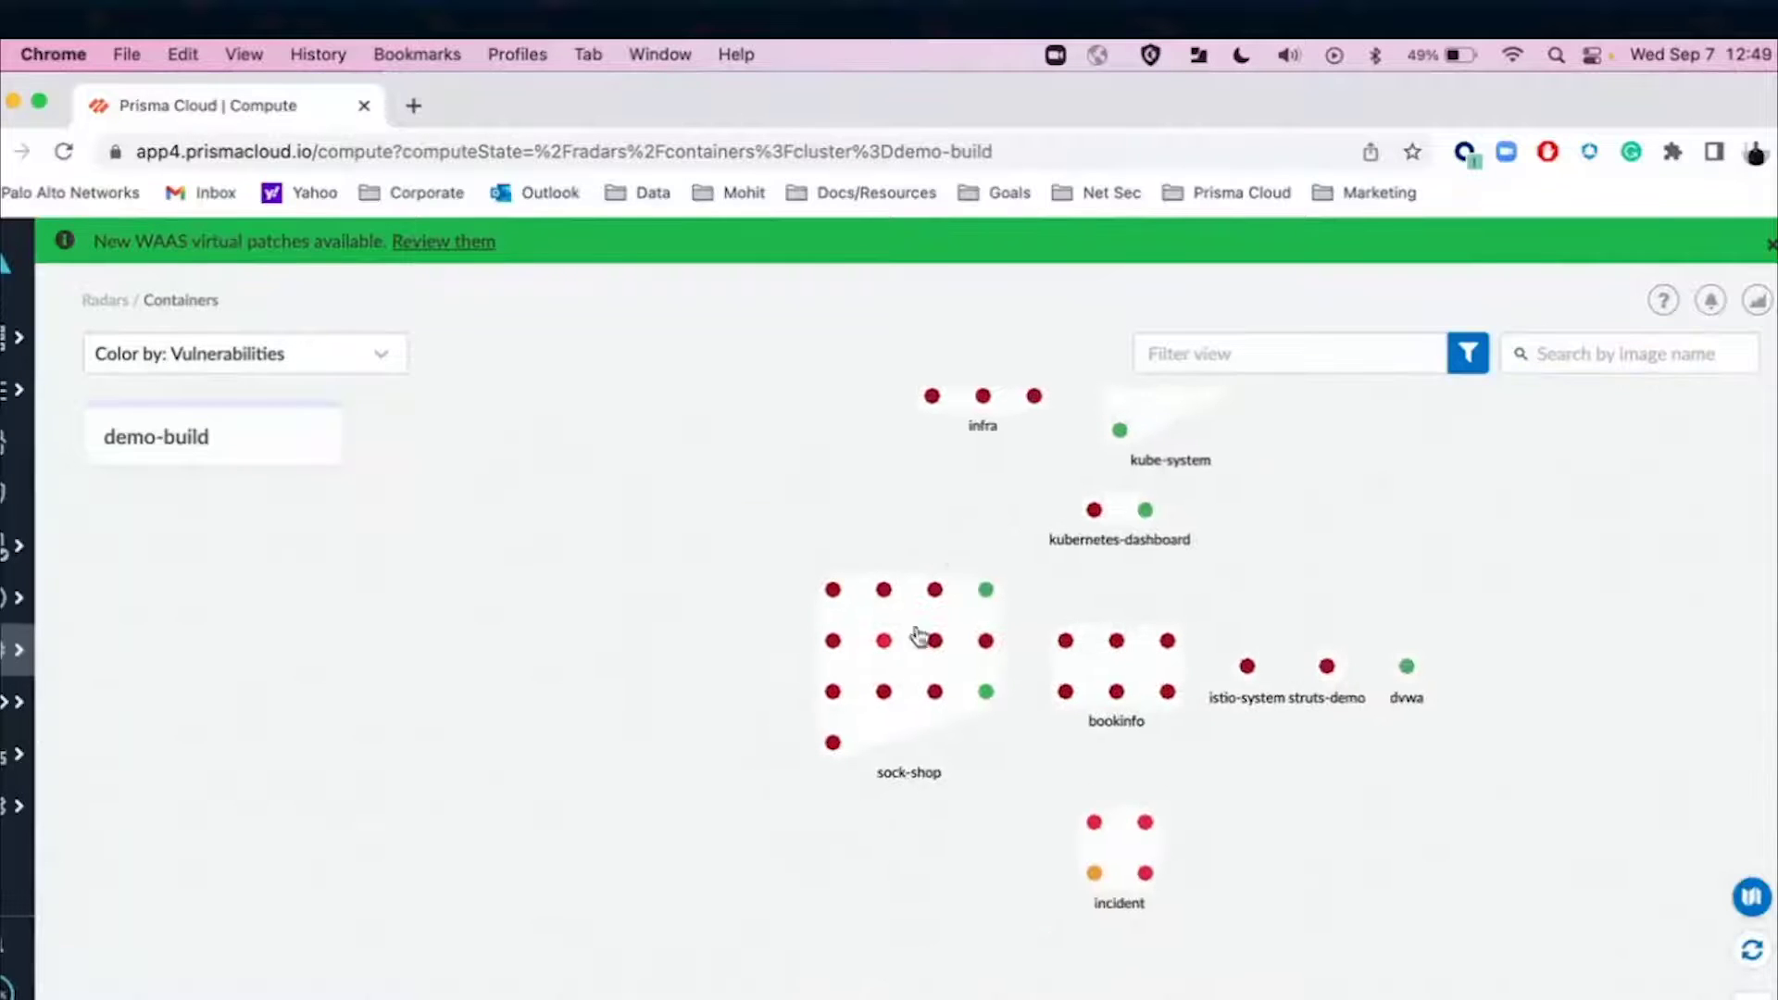
scroll(925, 721, up, 5)
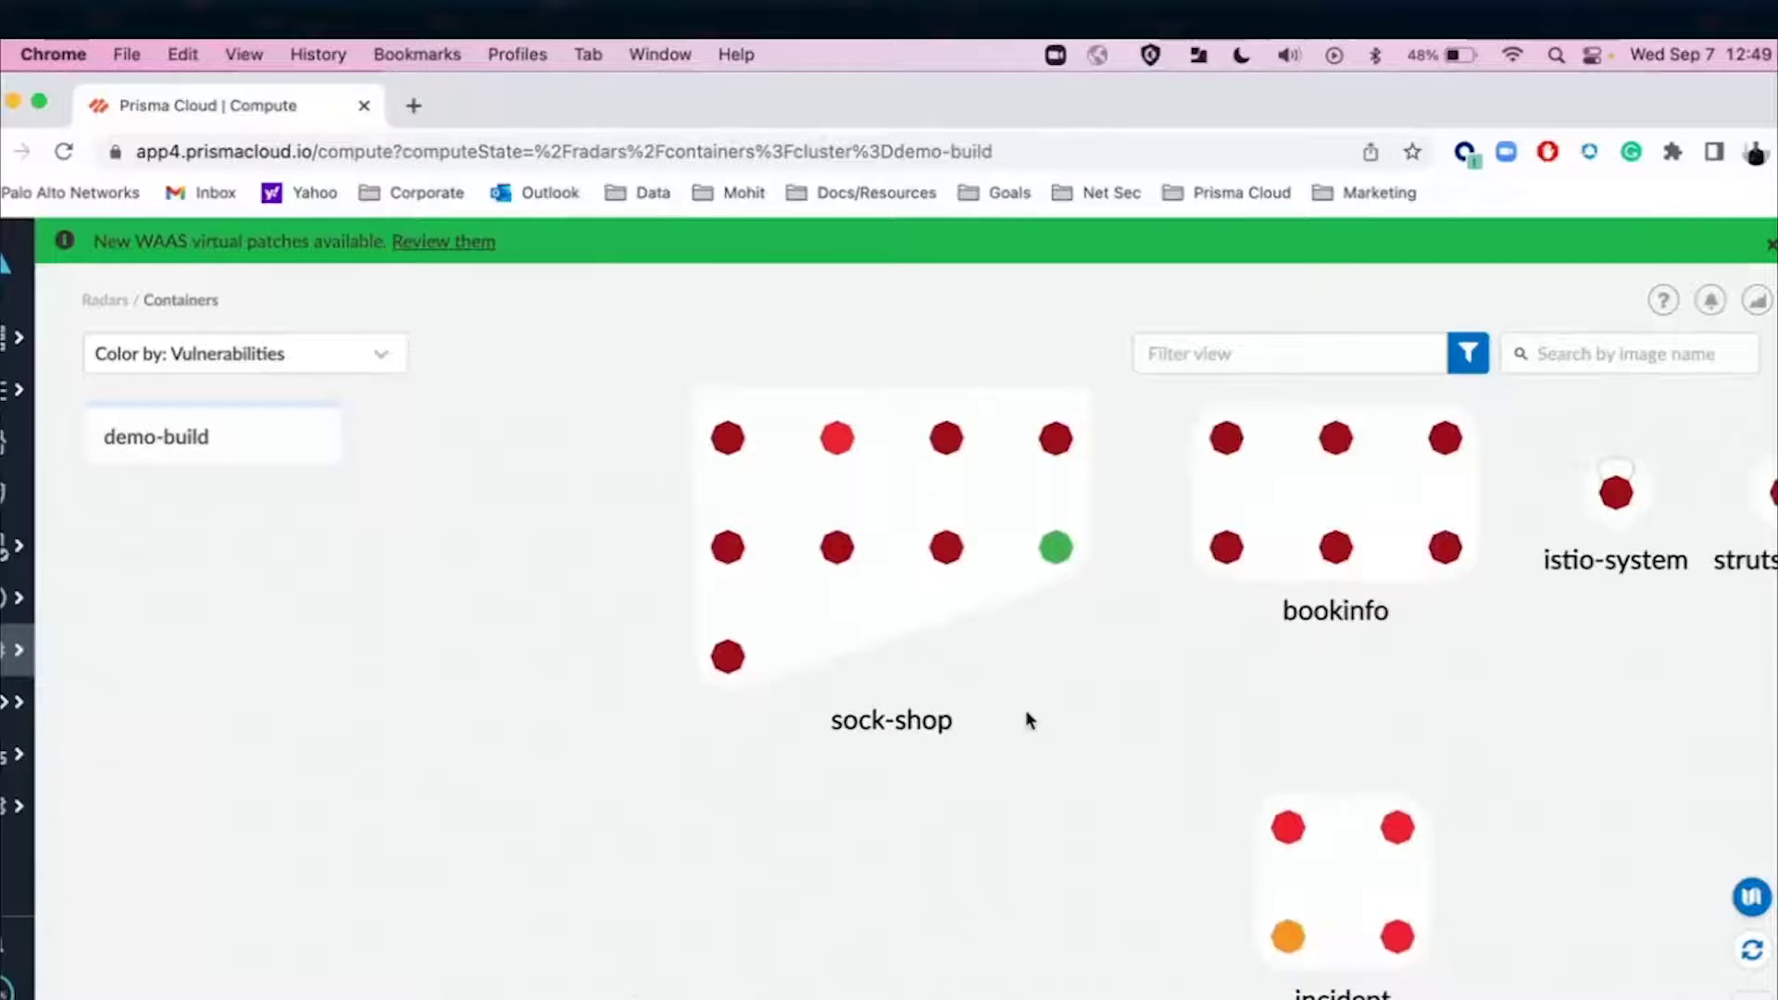
scroll(915, 888, up, 2)
scroll(915, 886, up, 2)
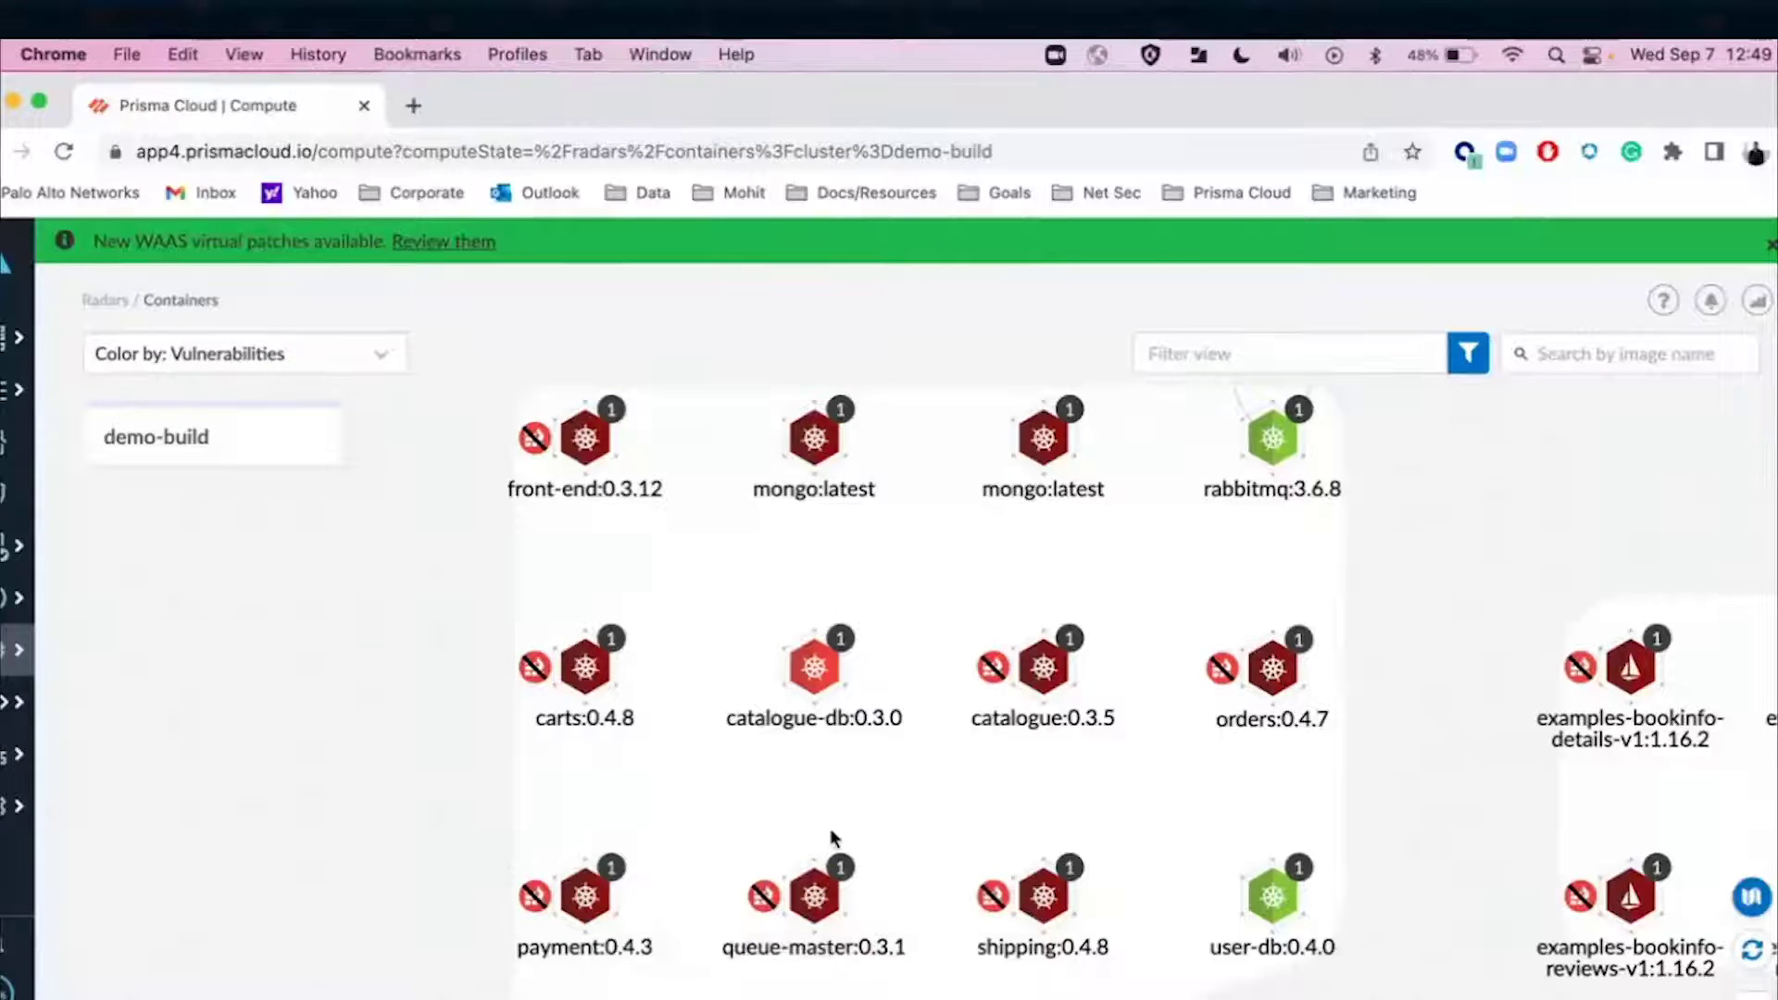
drag(848, 801, 776, 780)
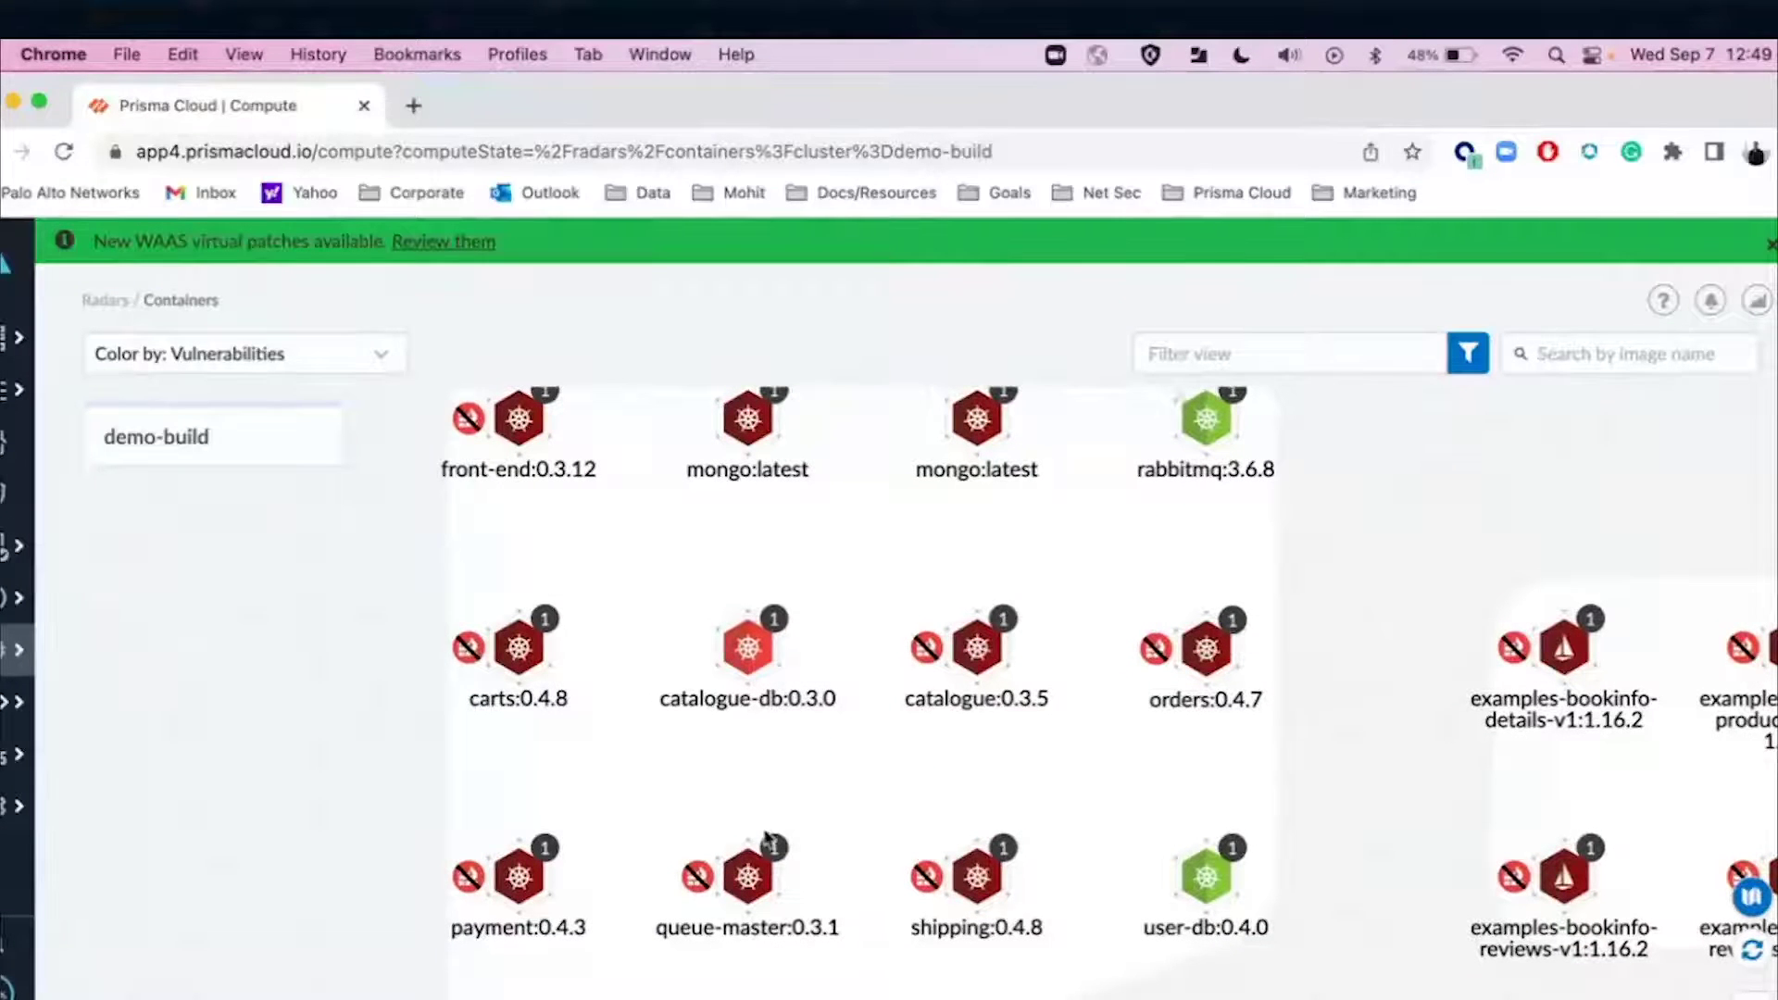
Open the queue-master:0.3.1 container from the radar and view its list of image vulnerabilities
click(753, 871)
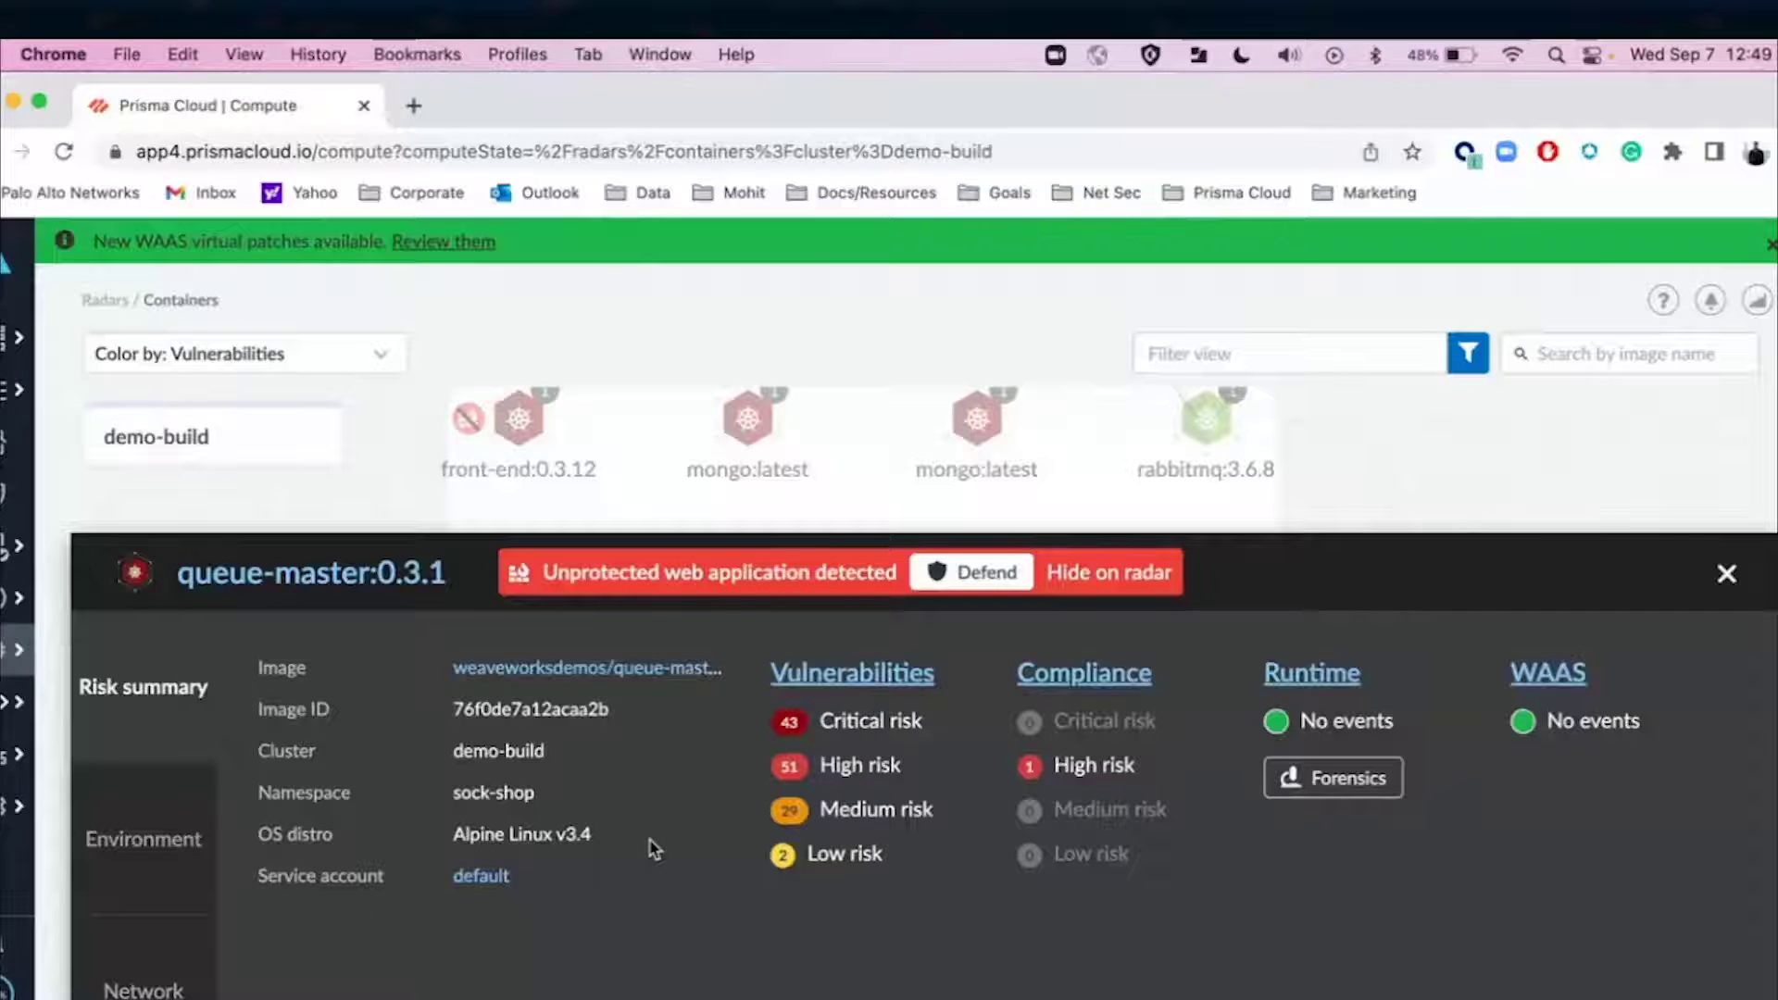
click(841, 681)
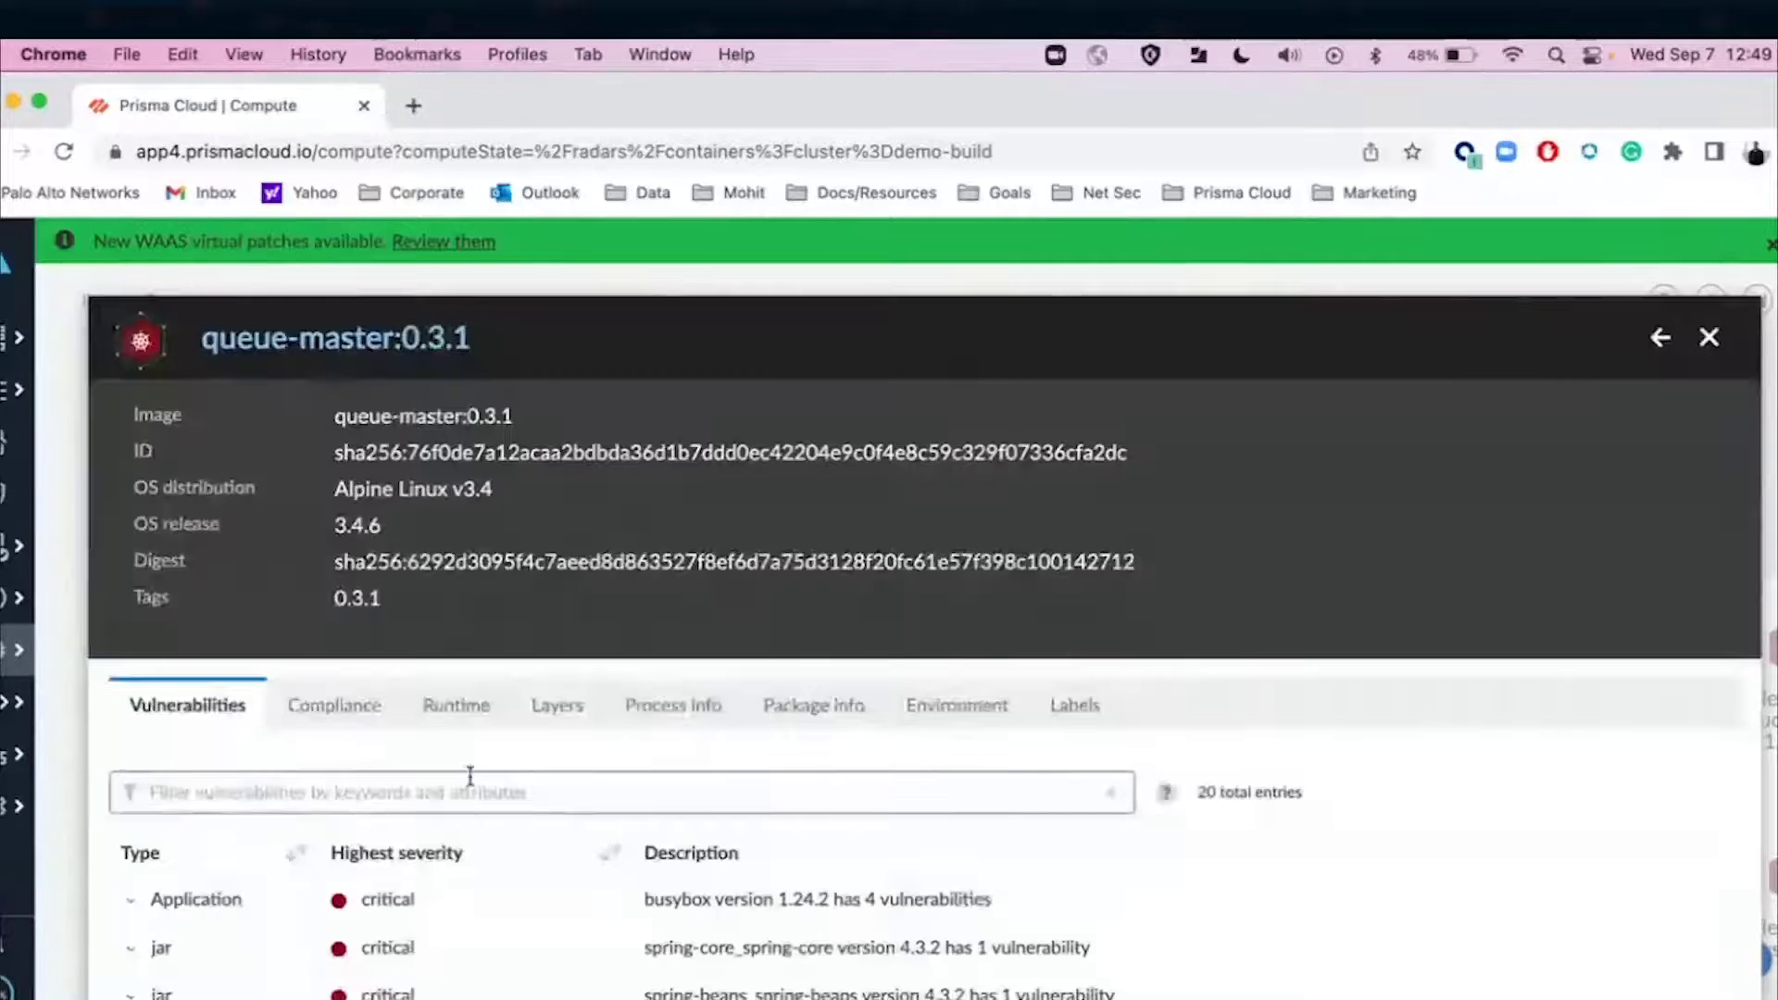
scroll(470, 776, down, 4)
scroll(470, 776, up, 1)
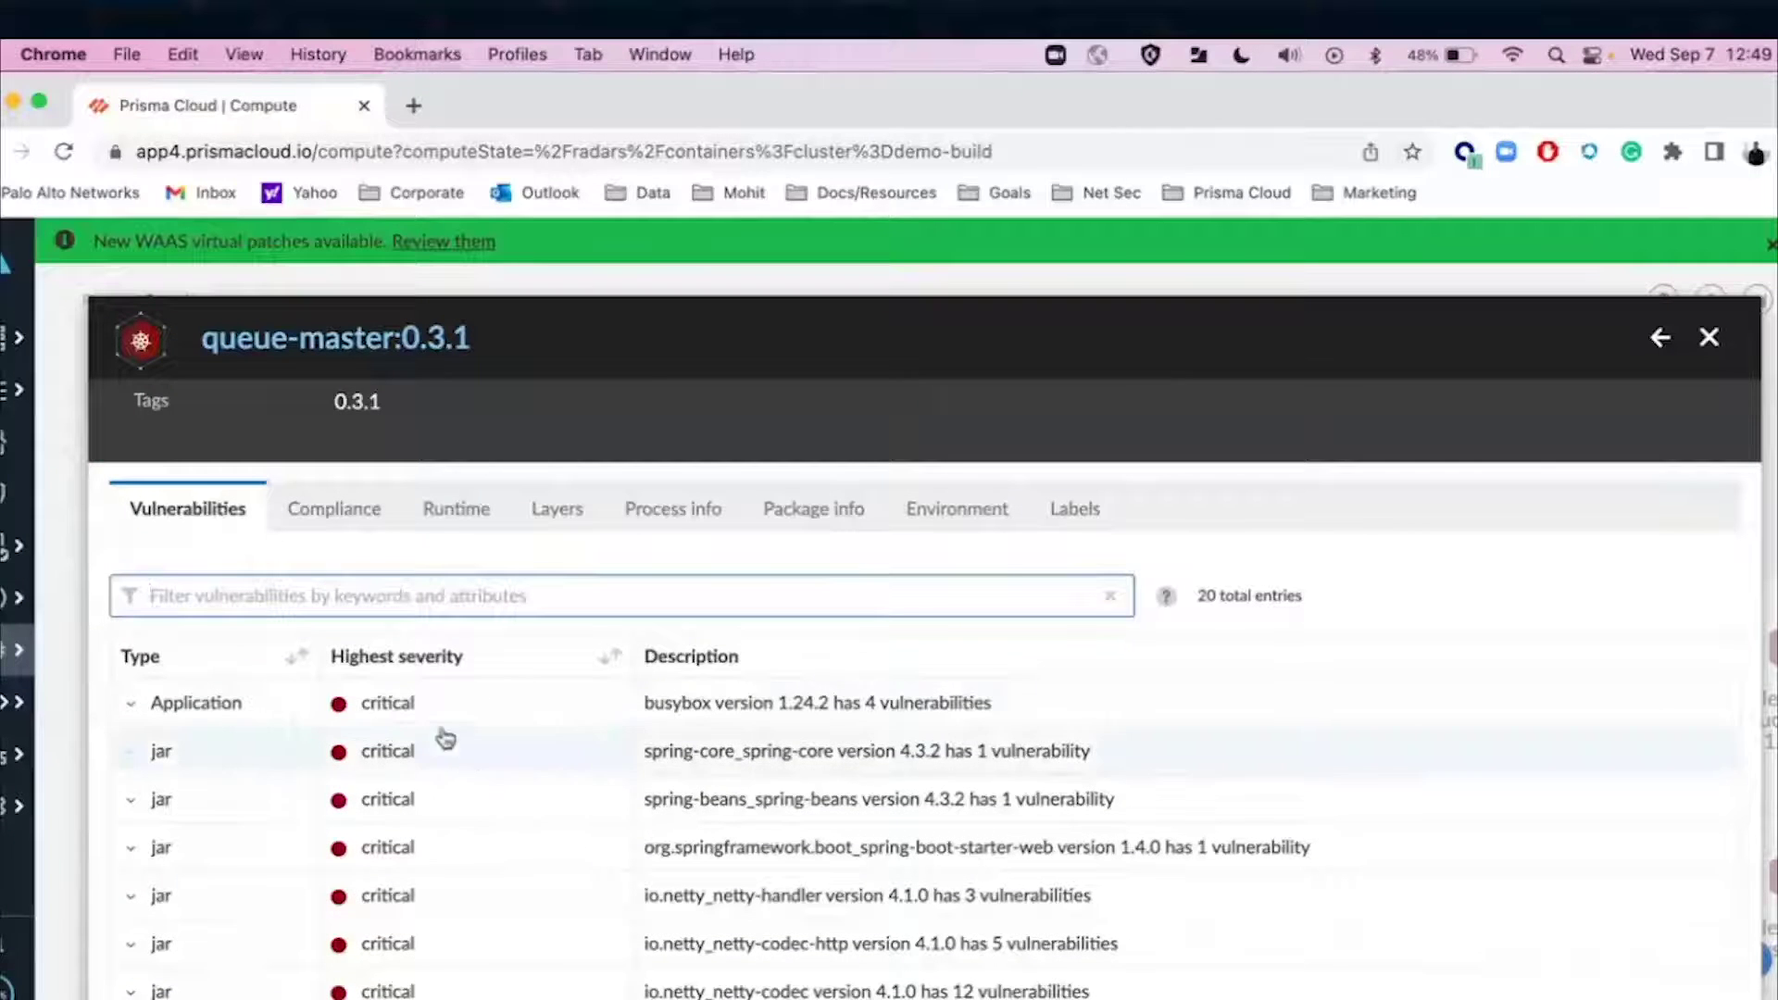
Expand the critical busybox entry and examine the risk factors of CVE-2016-2148
click(111, 708)
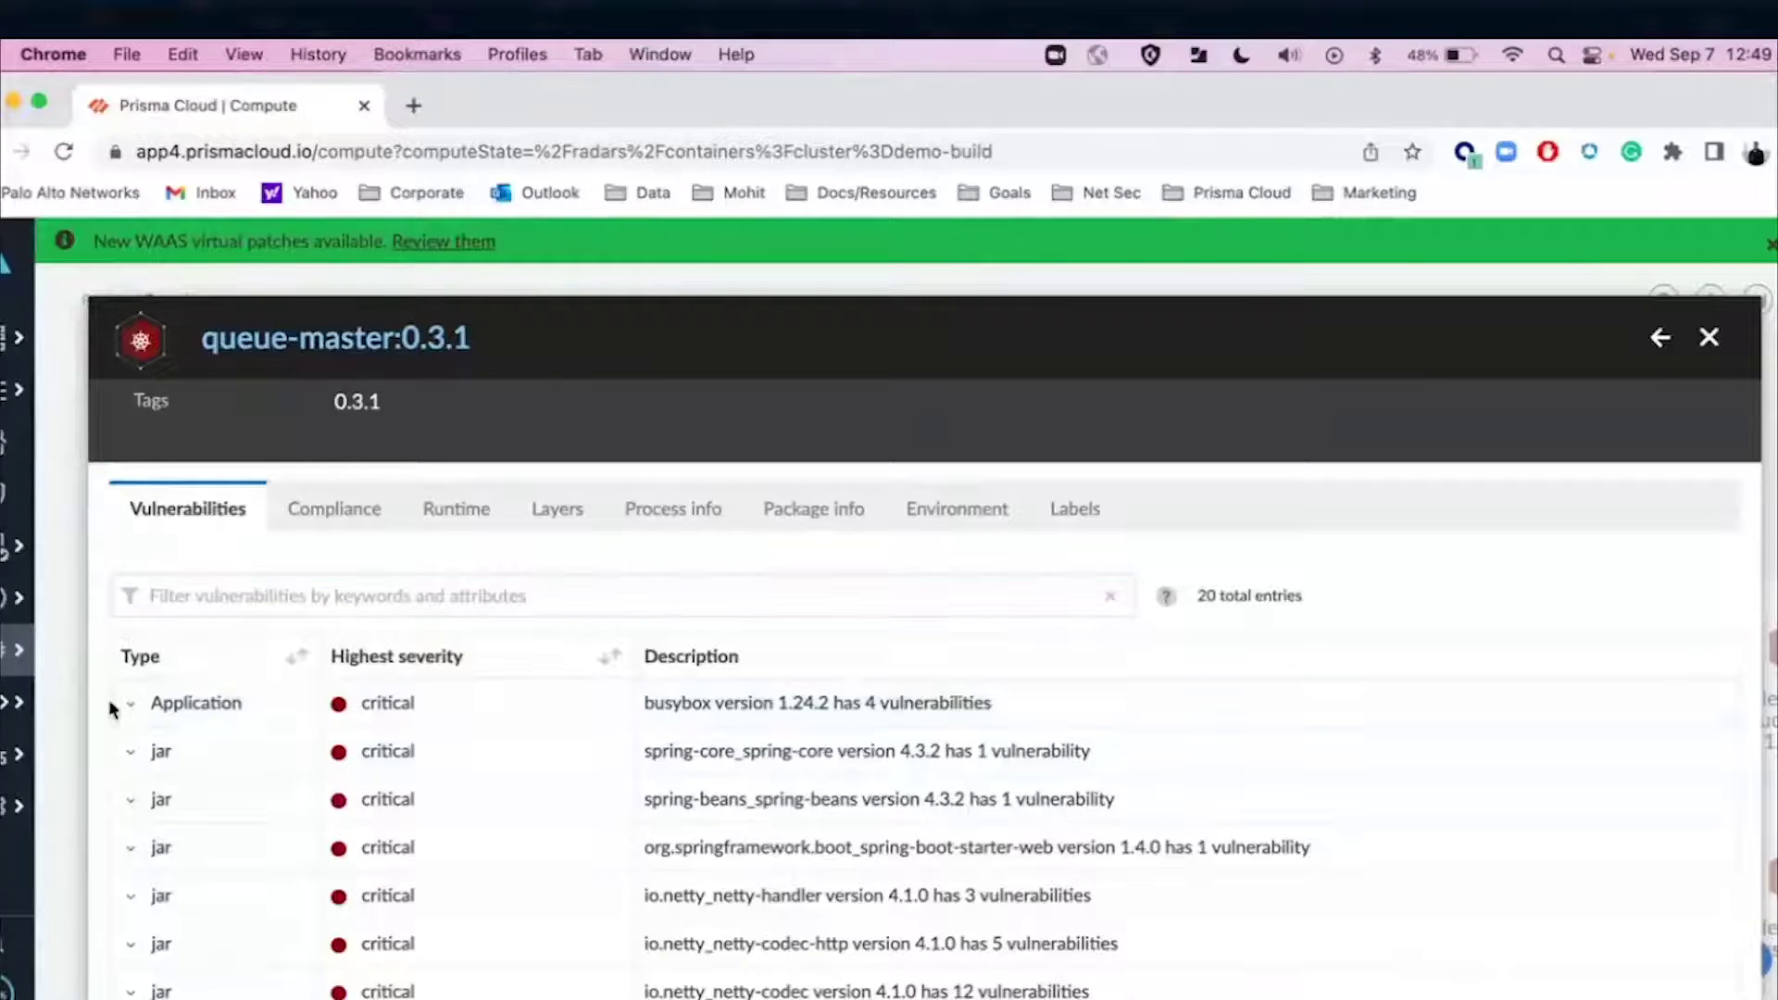
click(130, 706)
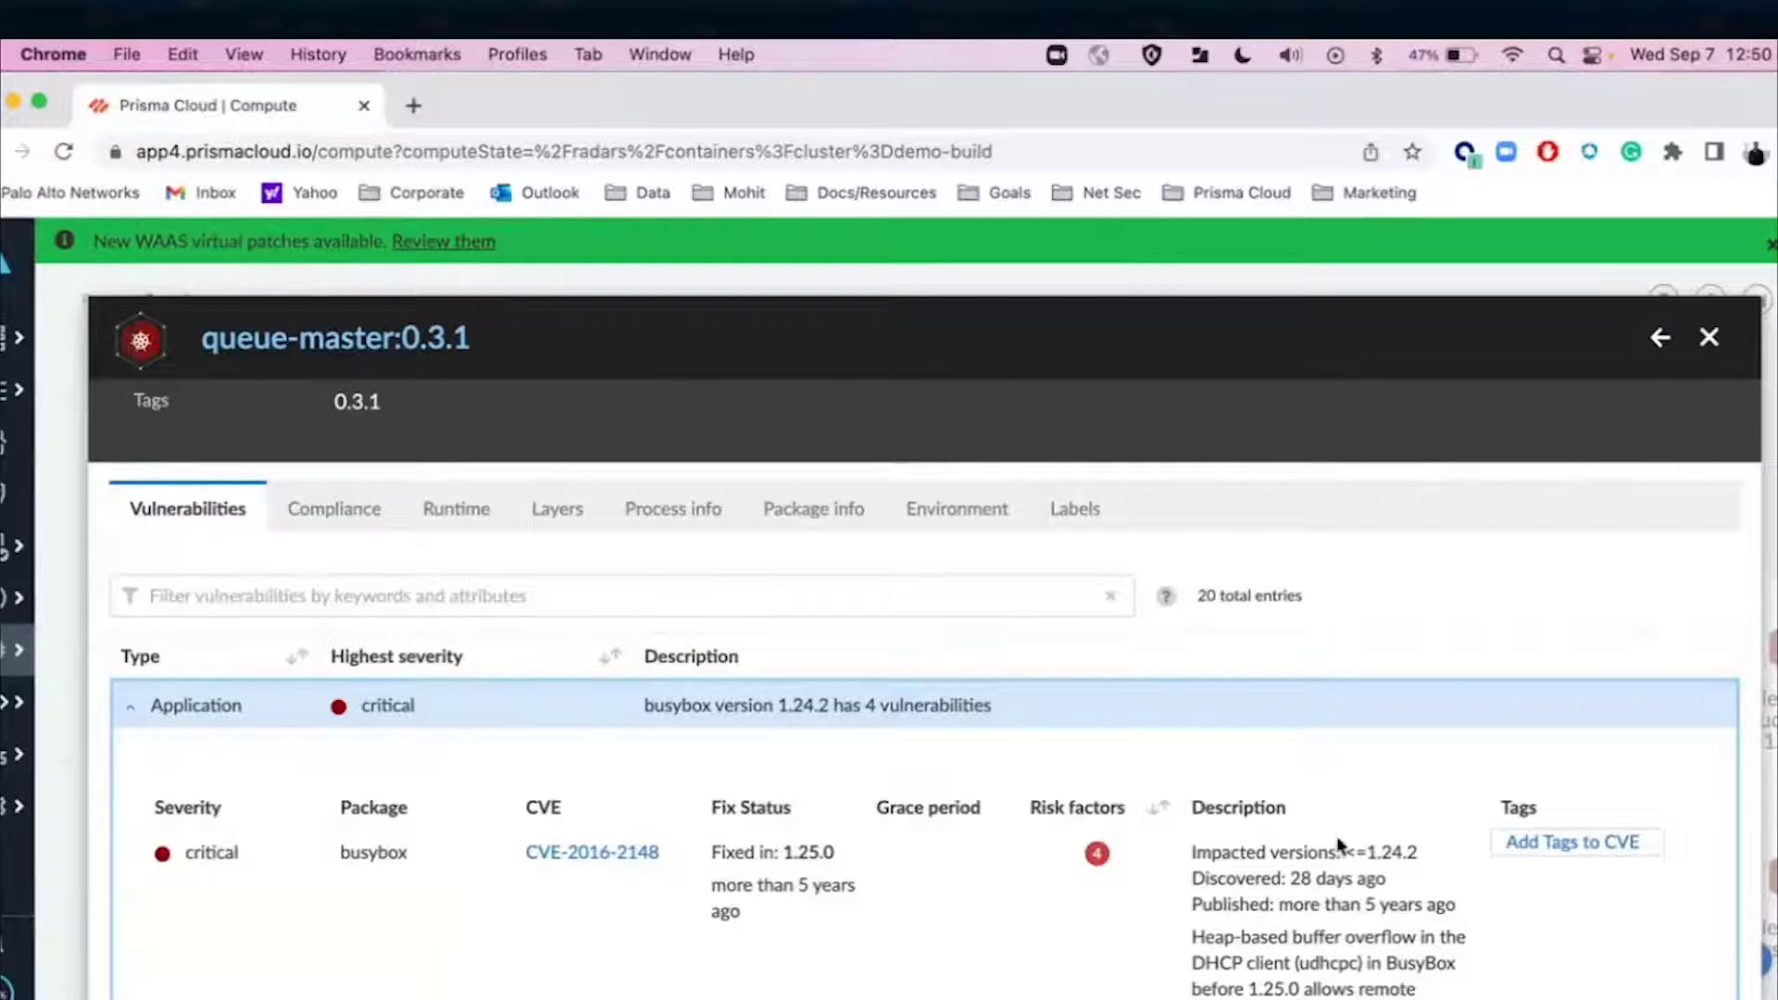
scroll(1342, 852, down, 2)
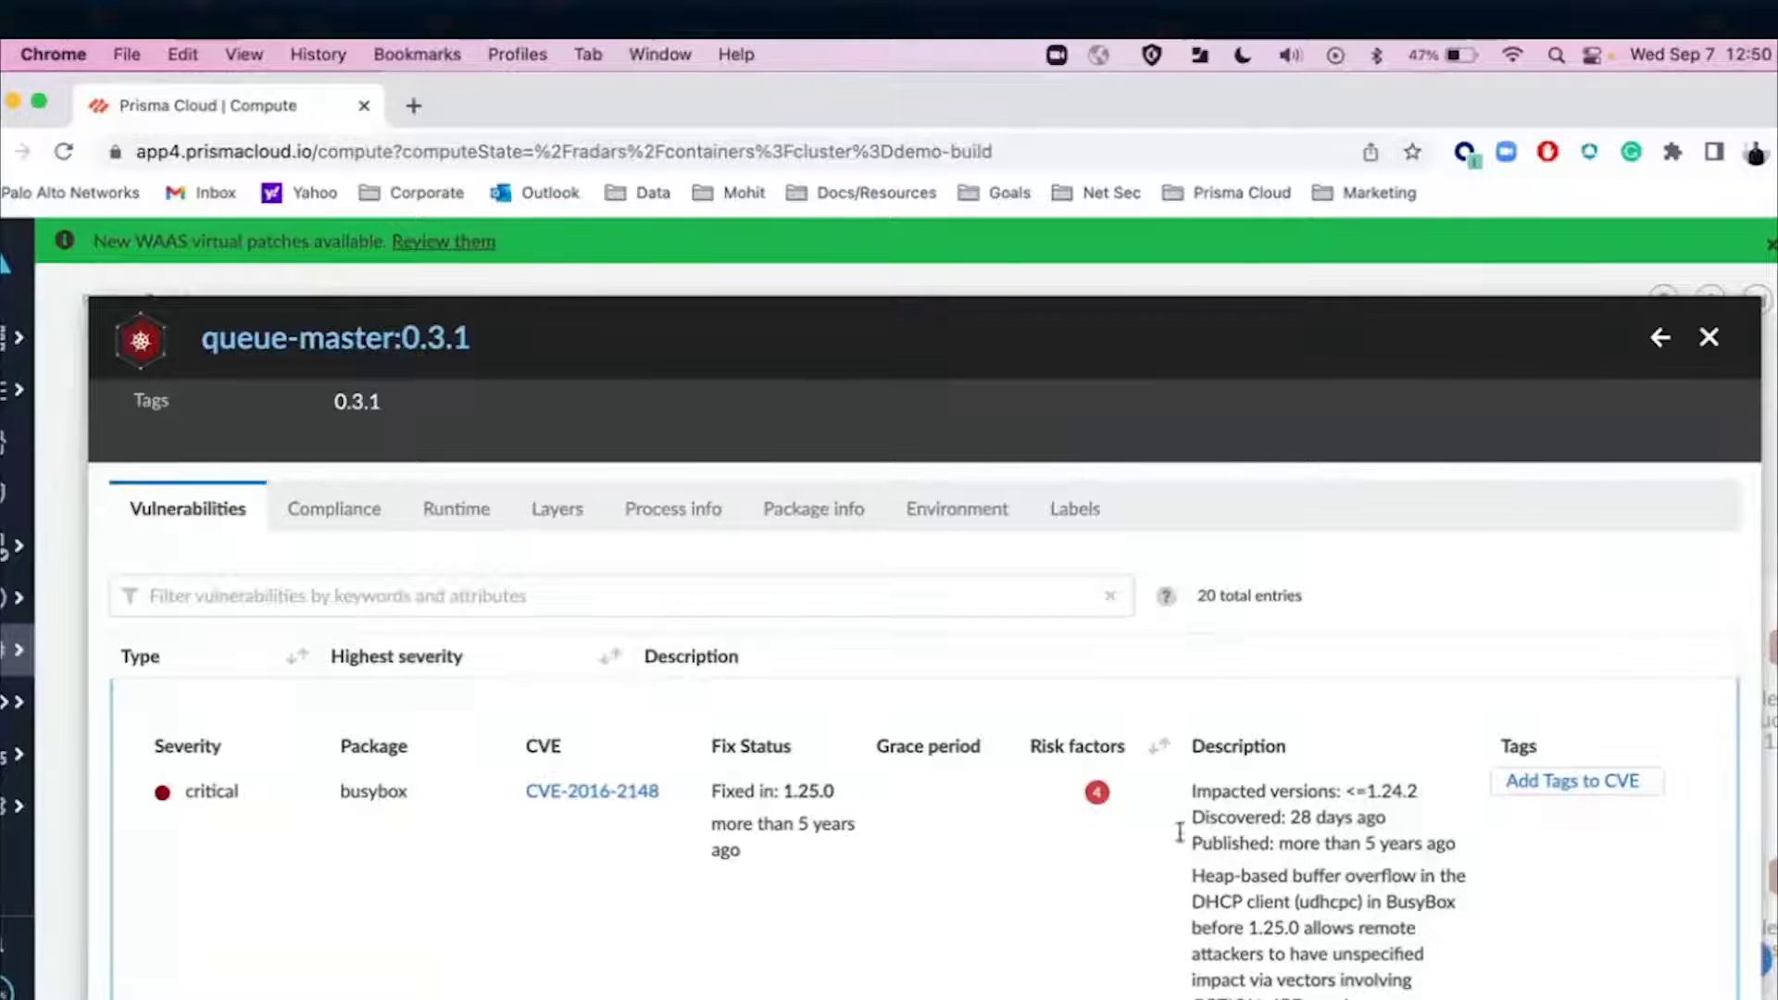
mouse_move(1096, 802)
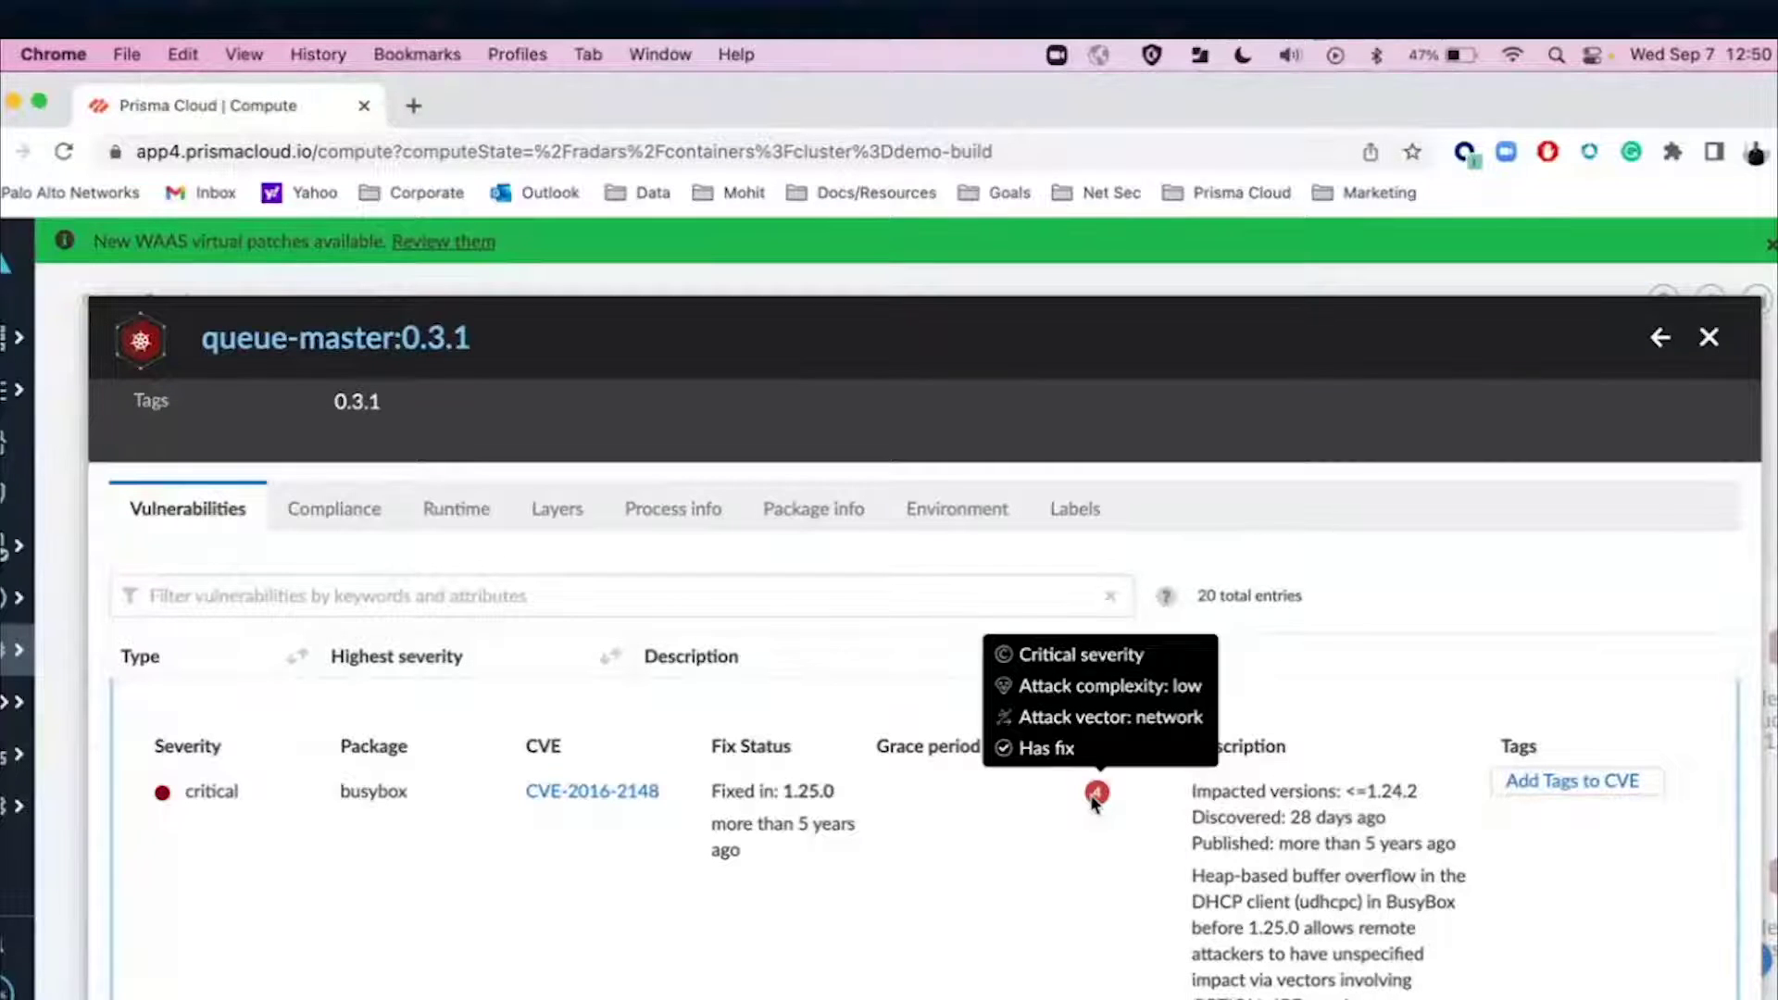
Review the image's compliance, runtime and layer details, expanding the ADD file layer to see its vulnerabilities
click(330, 510)
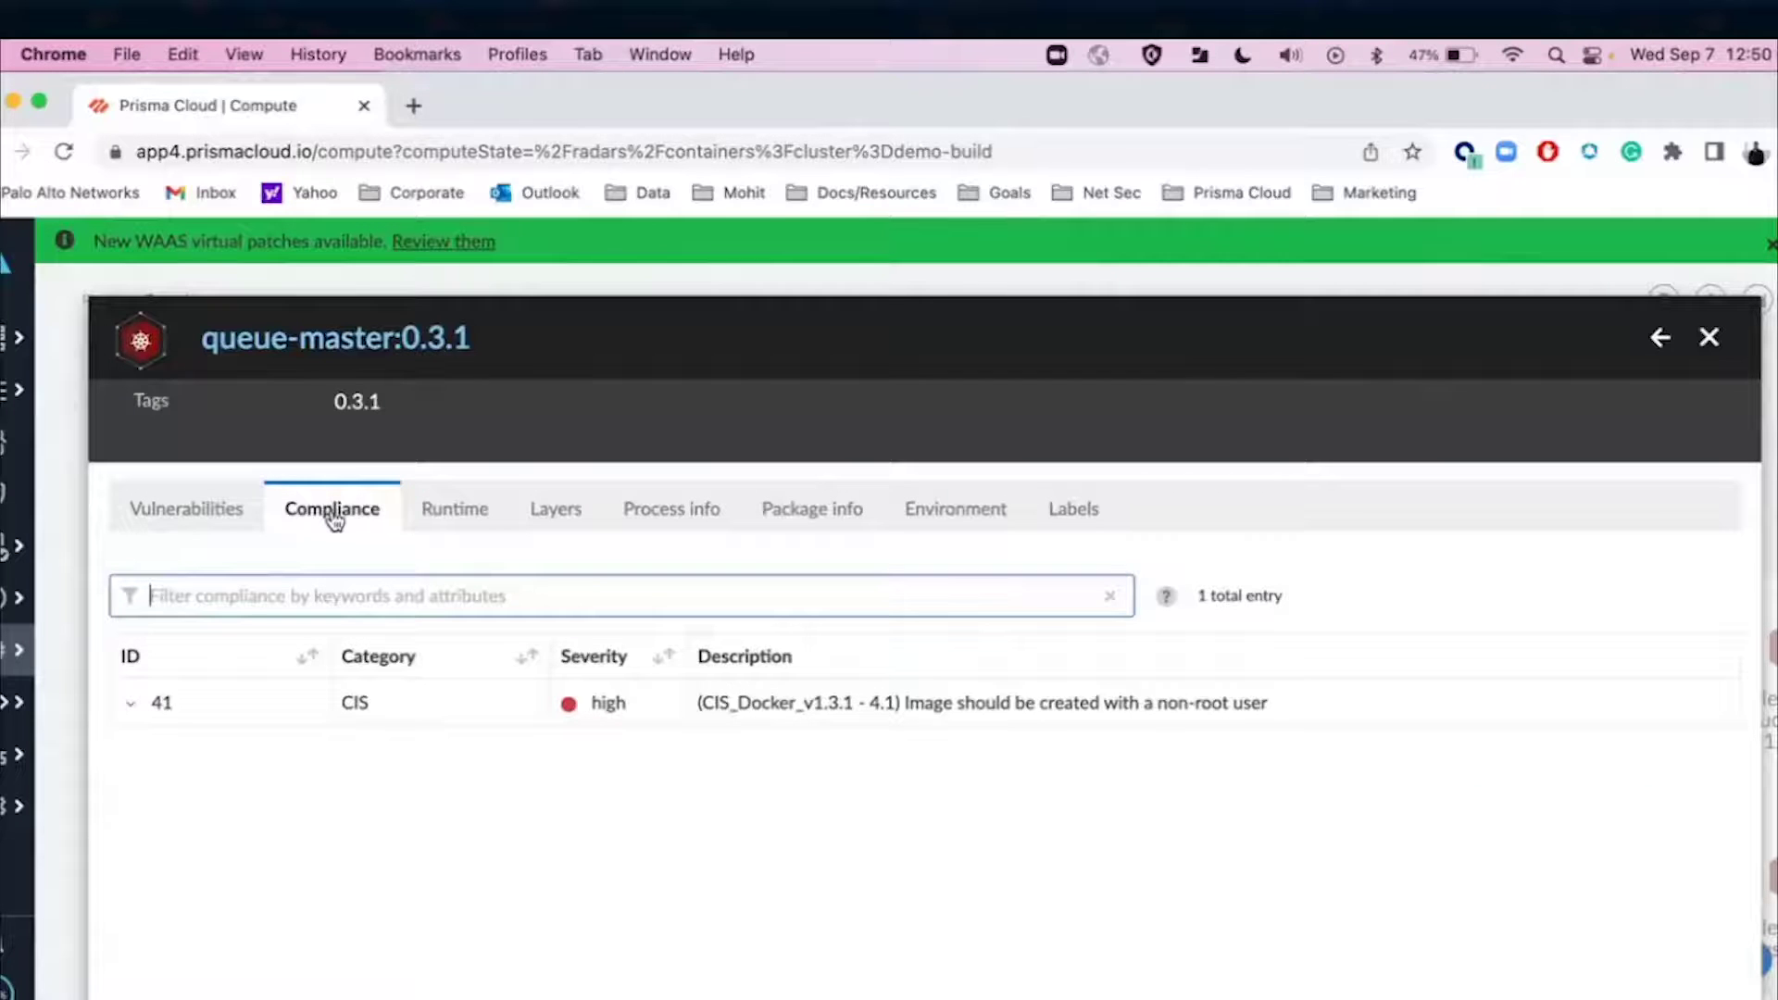
click(468, 524)
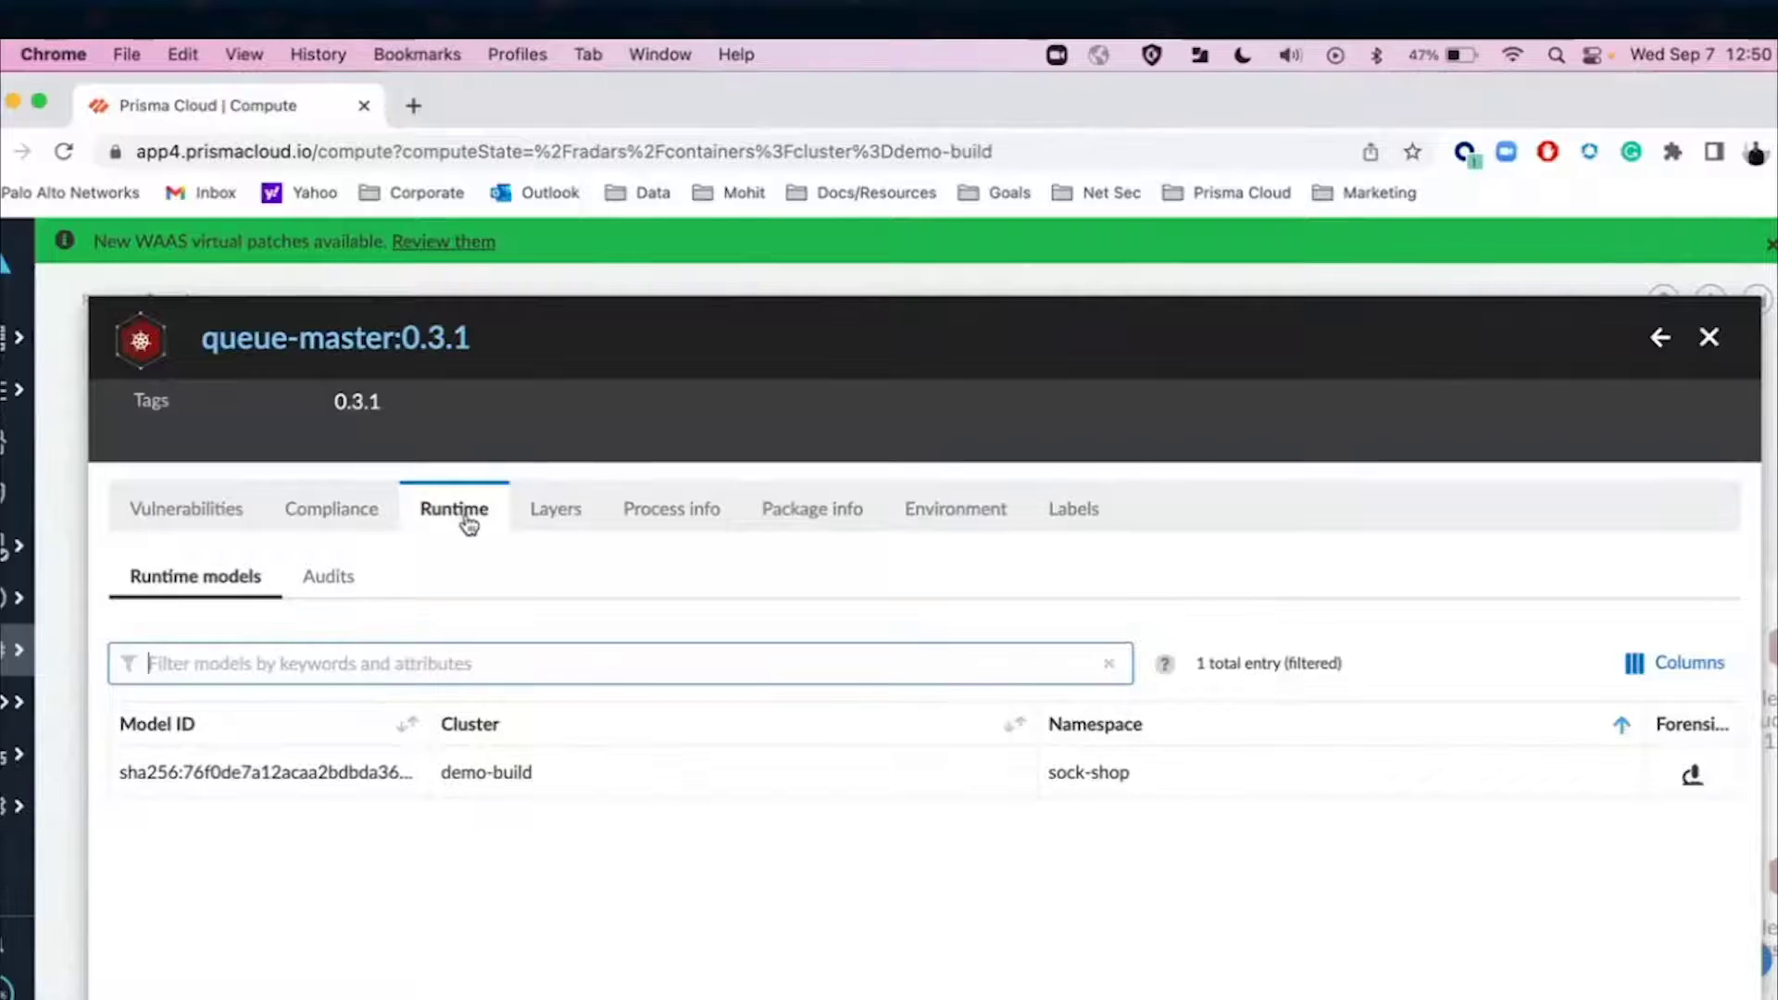
click(542, 524)
scroll(697, 758, down, 2)
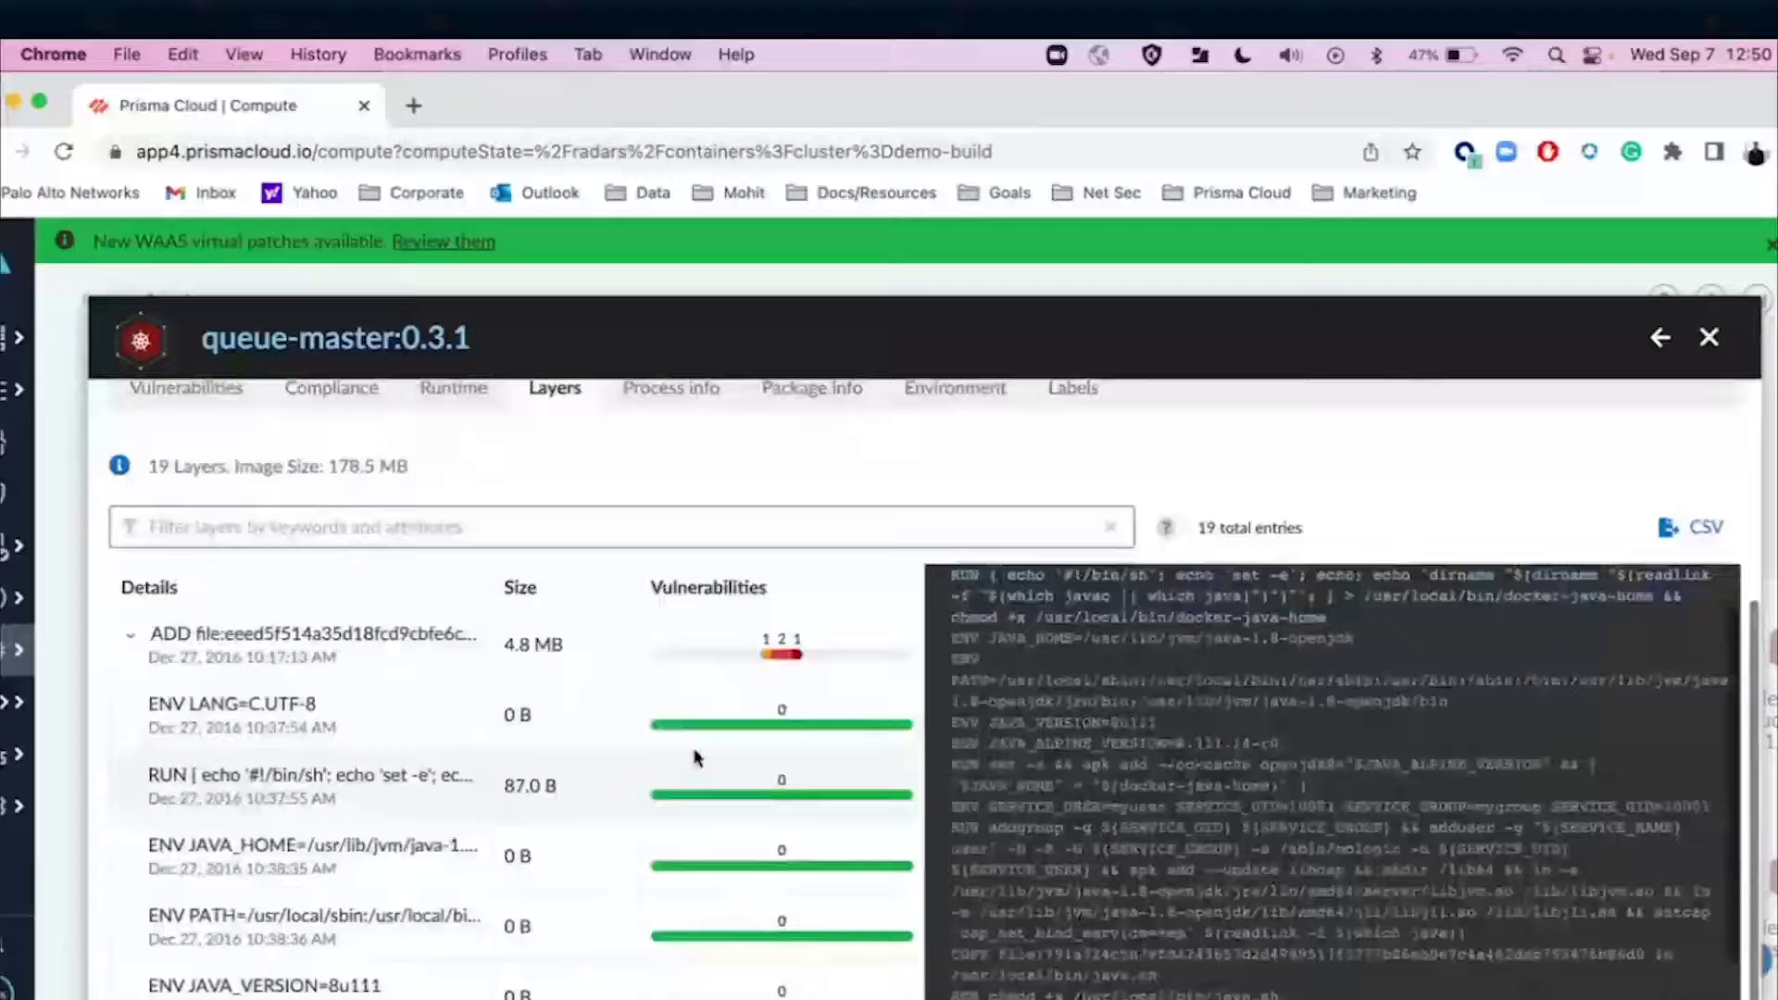
click(741, 653)
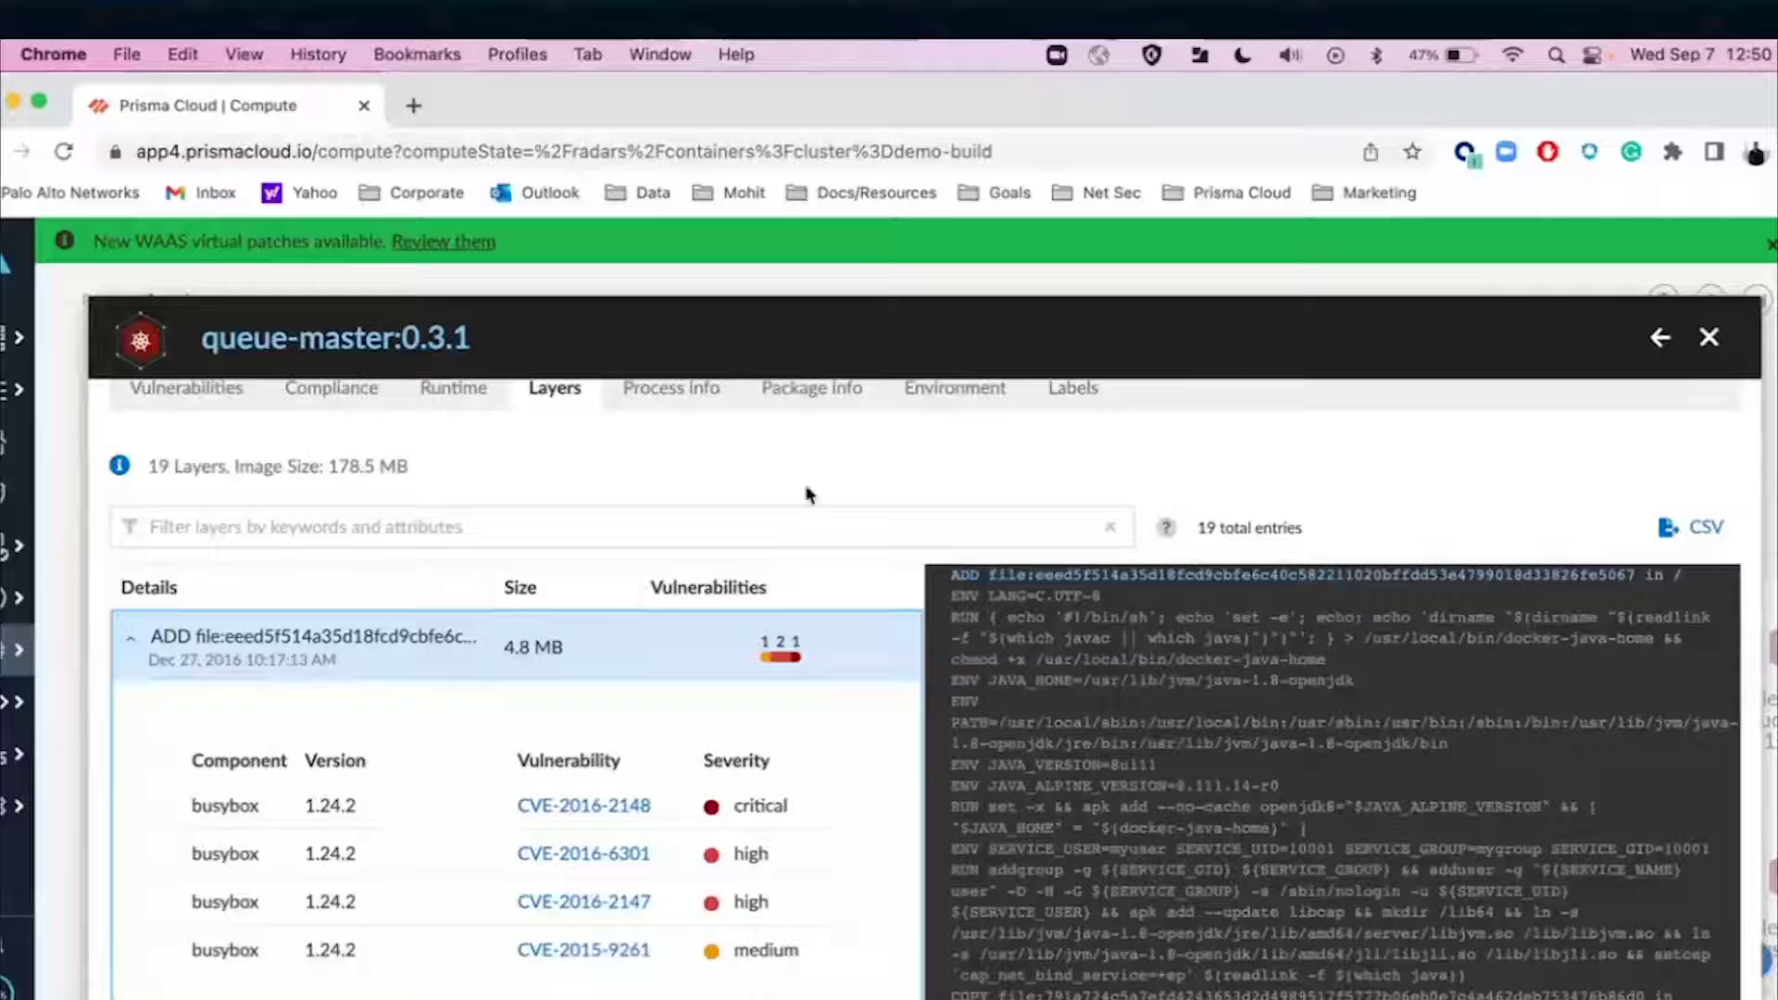
View the container forensic data for the runtime model in the sock-shop namespace, and close it
click(440, 393)
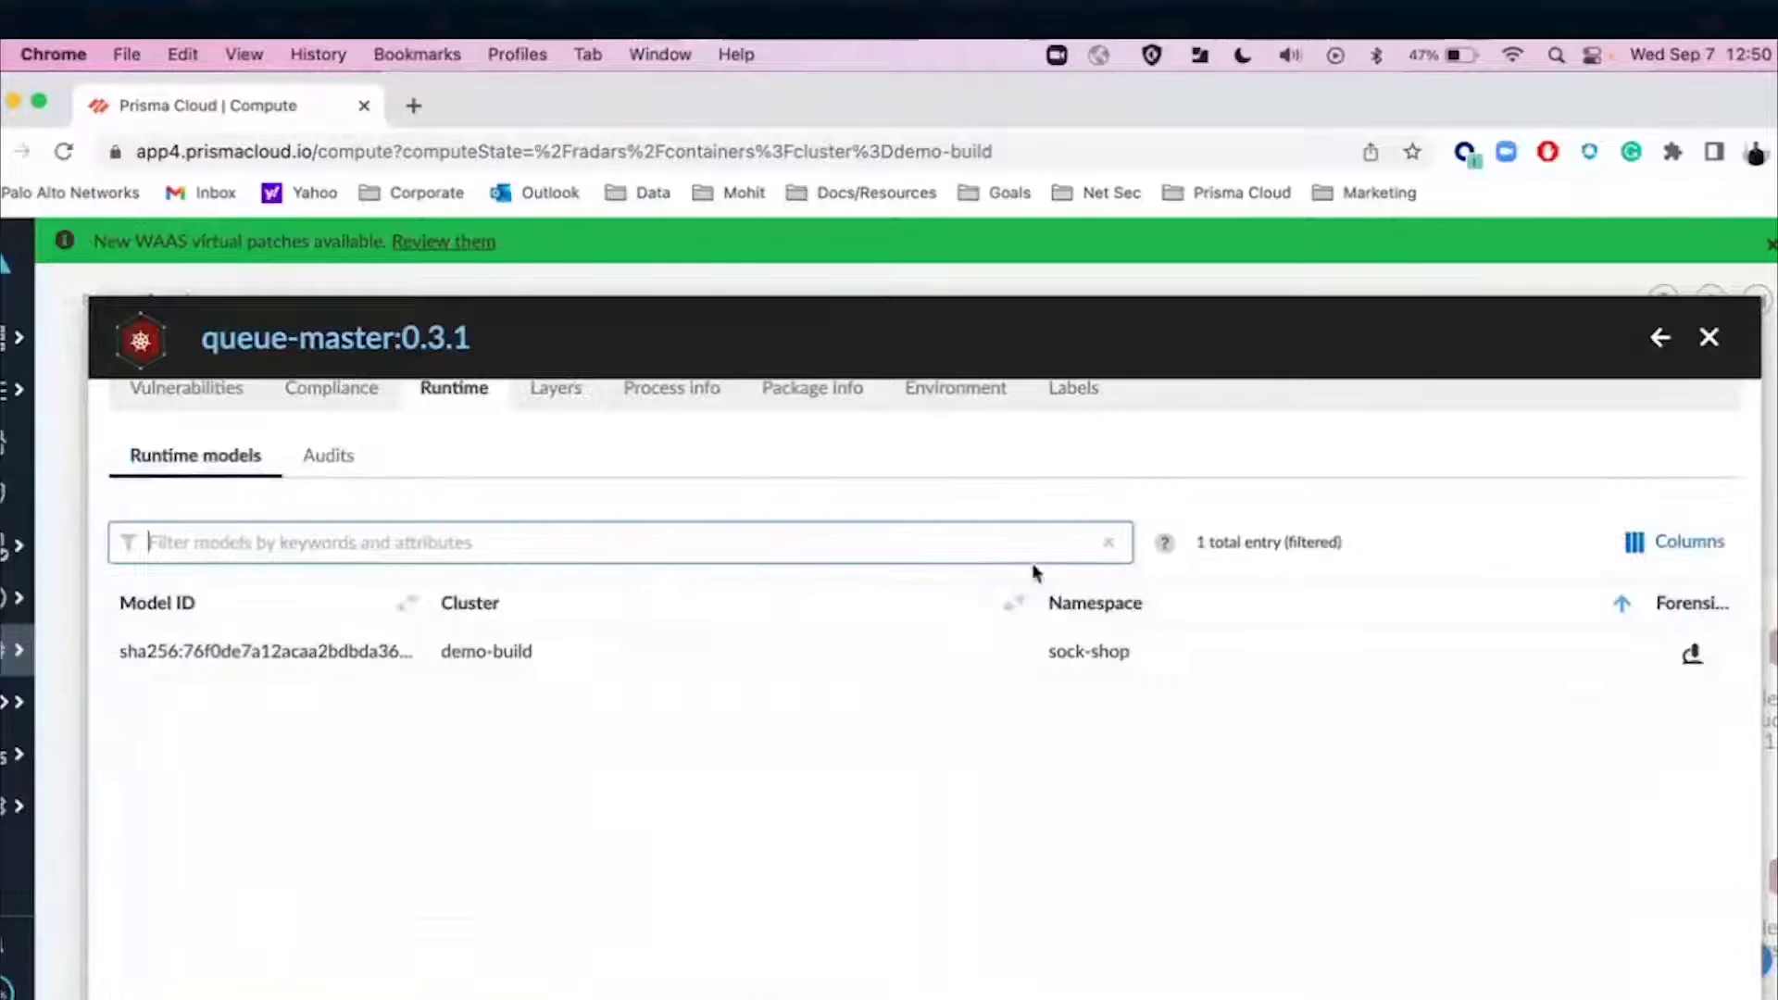
click(1709, 660)
click(1702, 658)
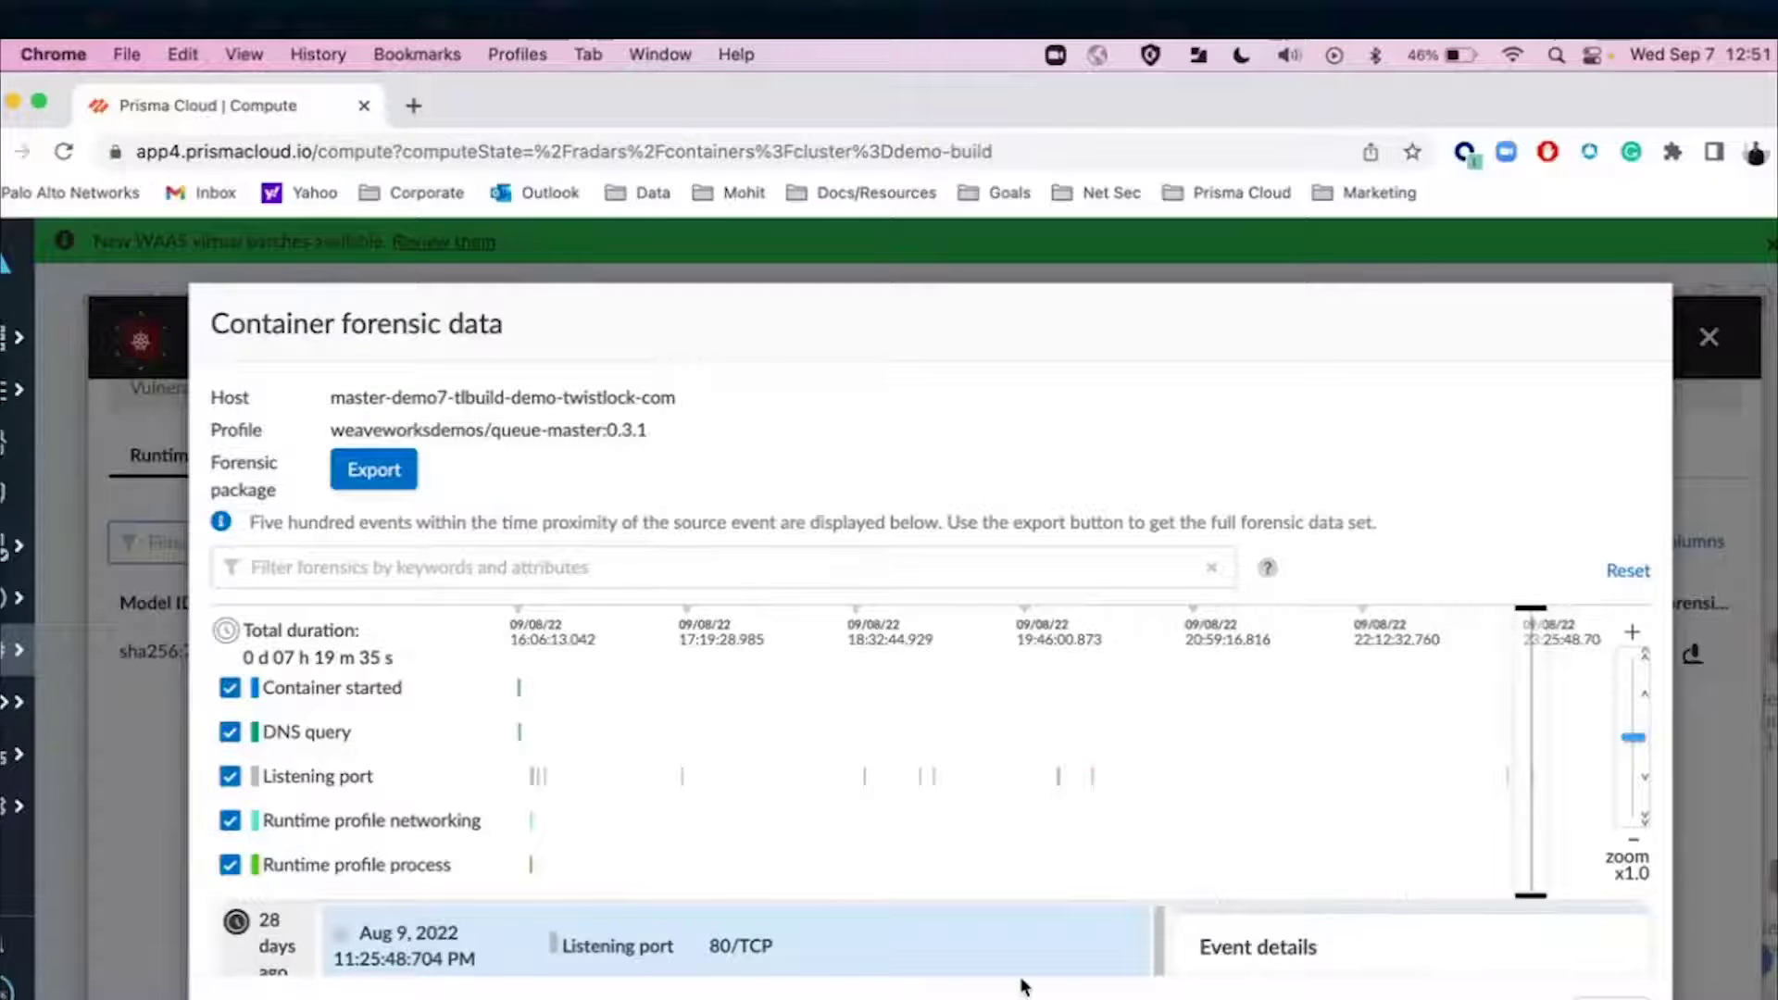
key(Escape)
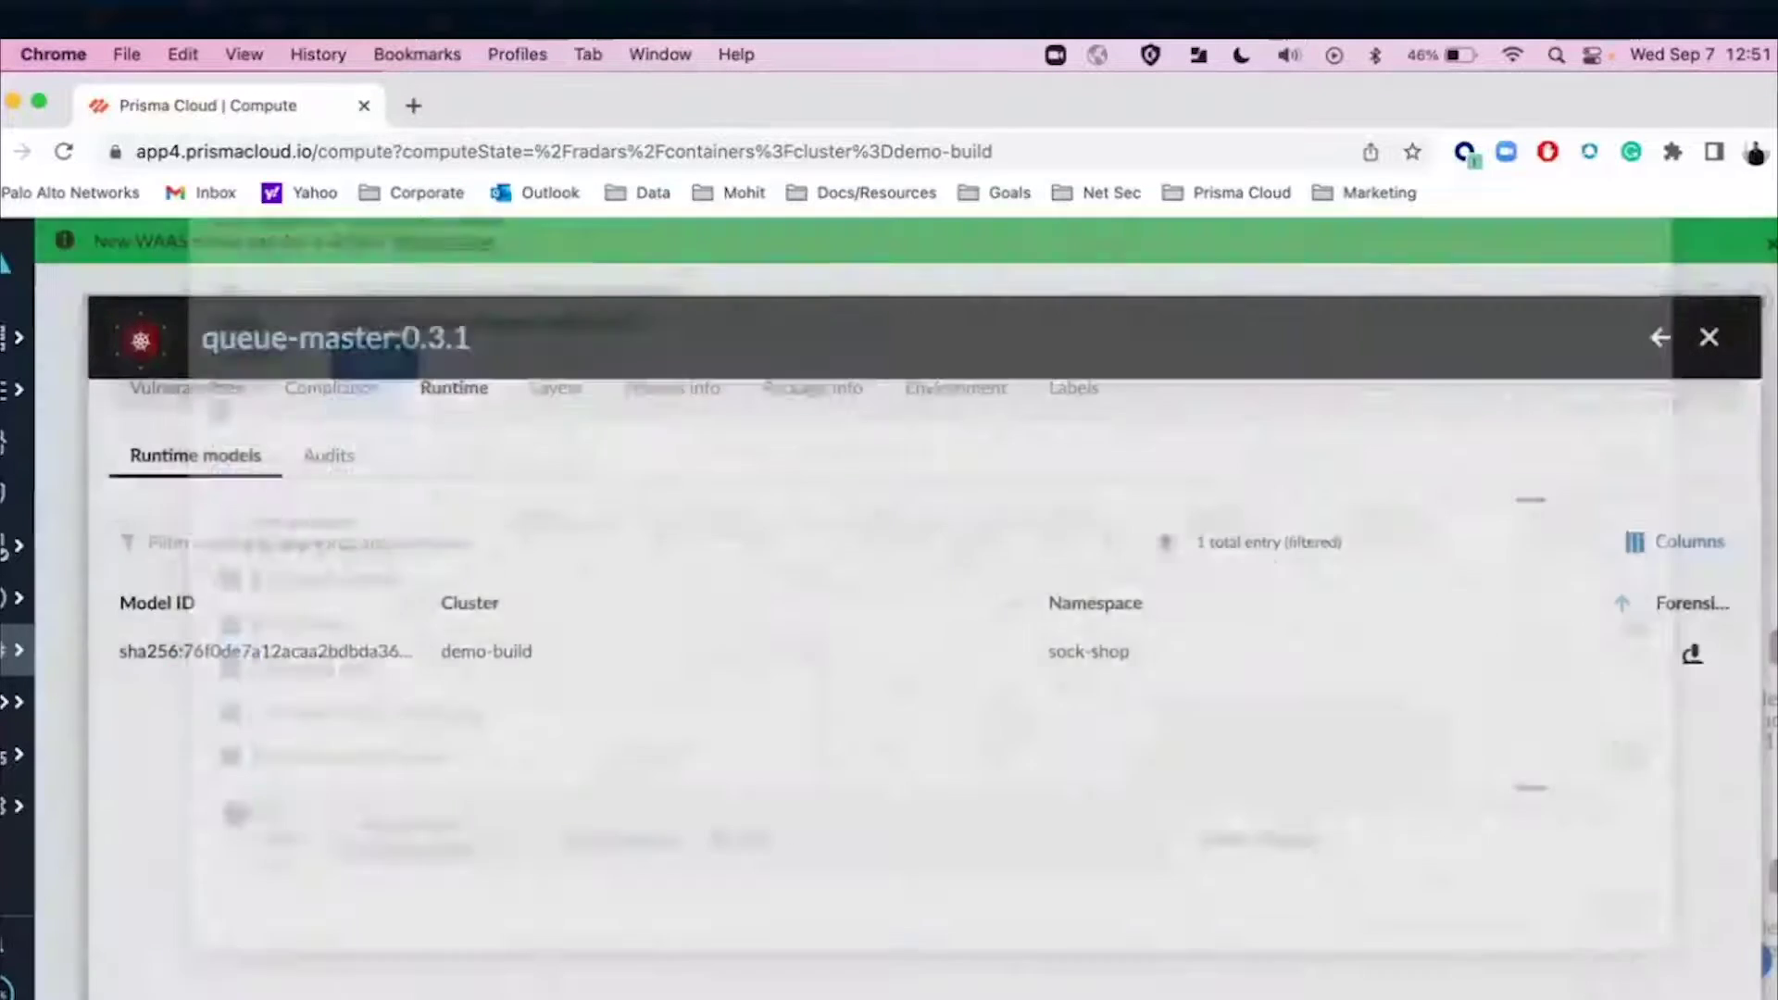
Examine the anti-malware options of a new container runtime rule in the Defend runtime policy, and discard the rule
mouse_move(18, 650)
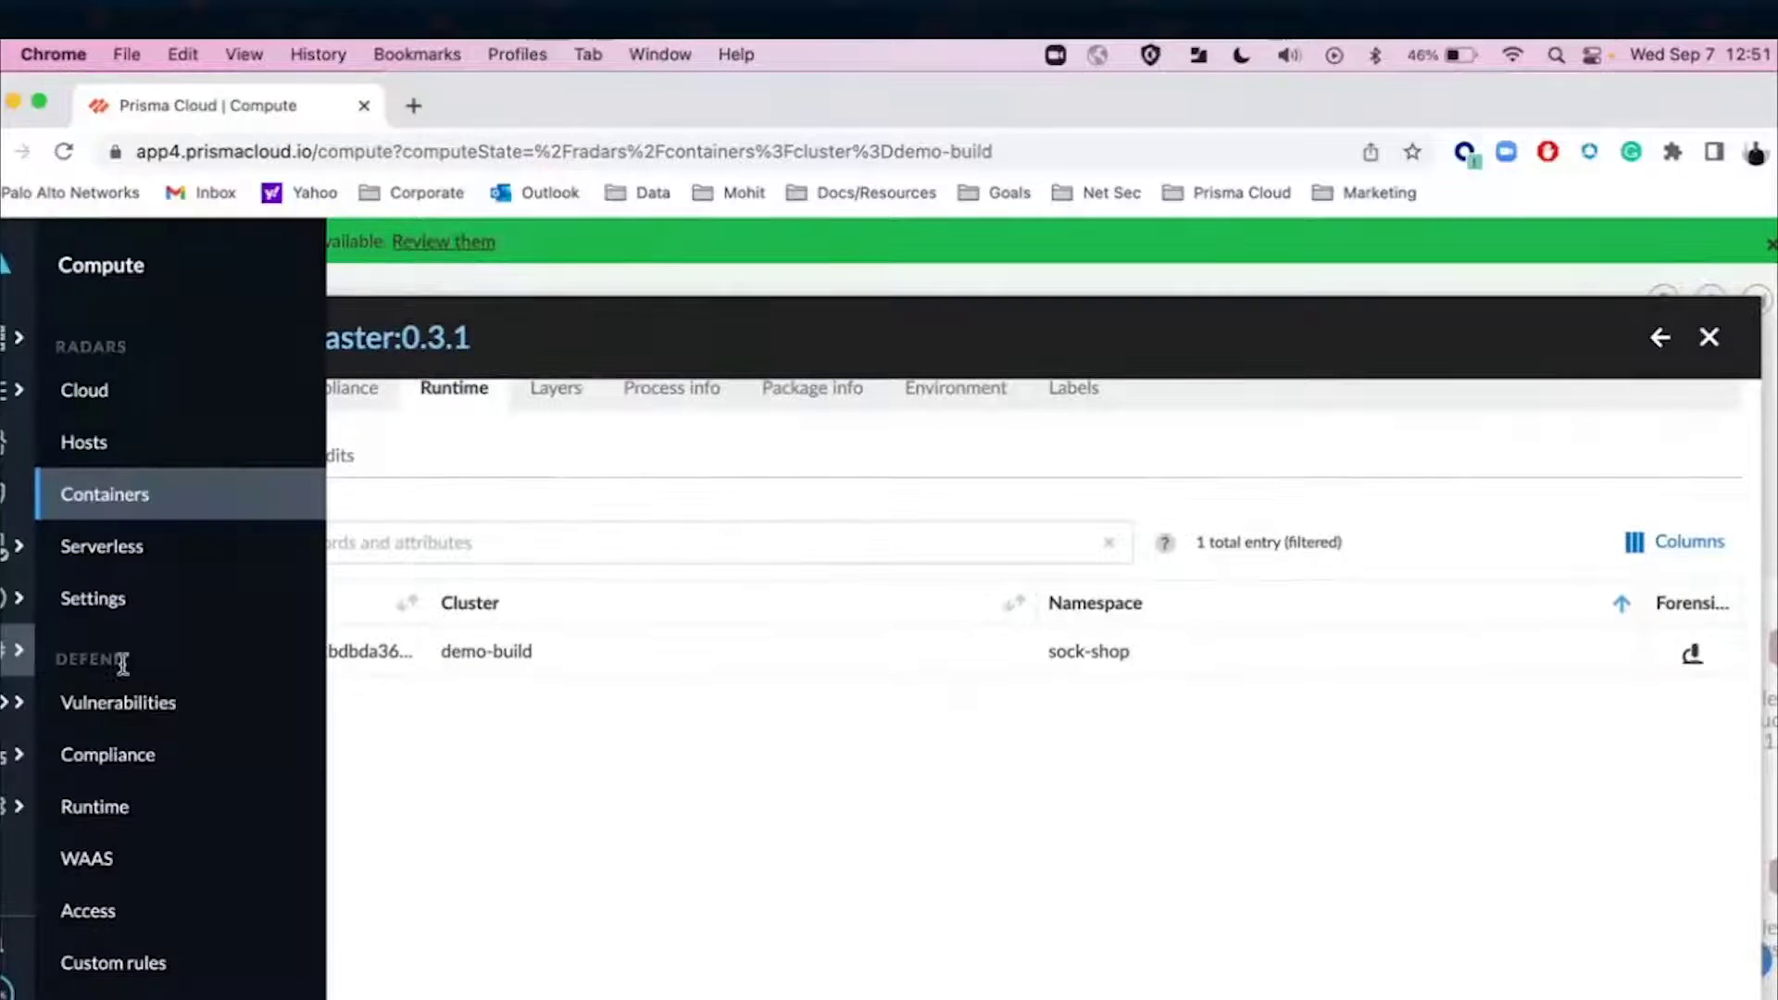
scroll(141, 778, down, 3)
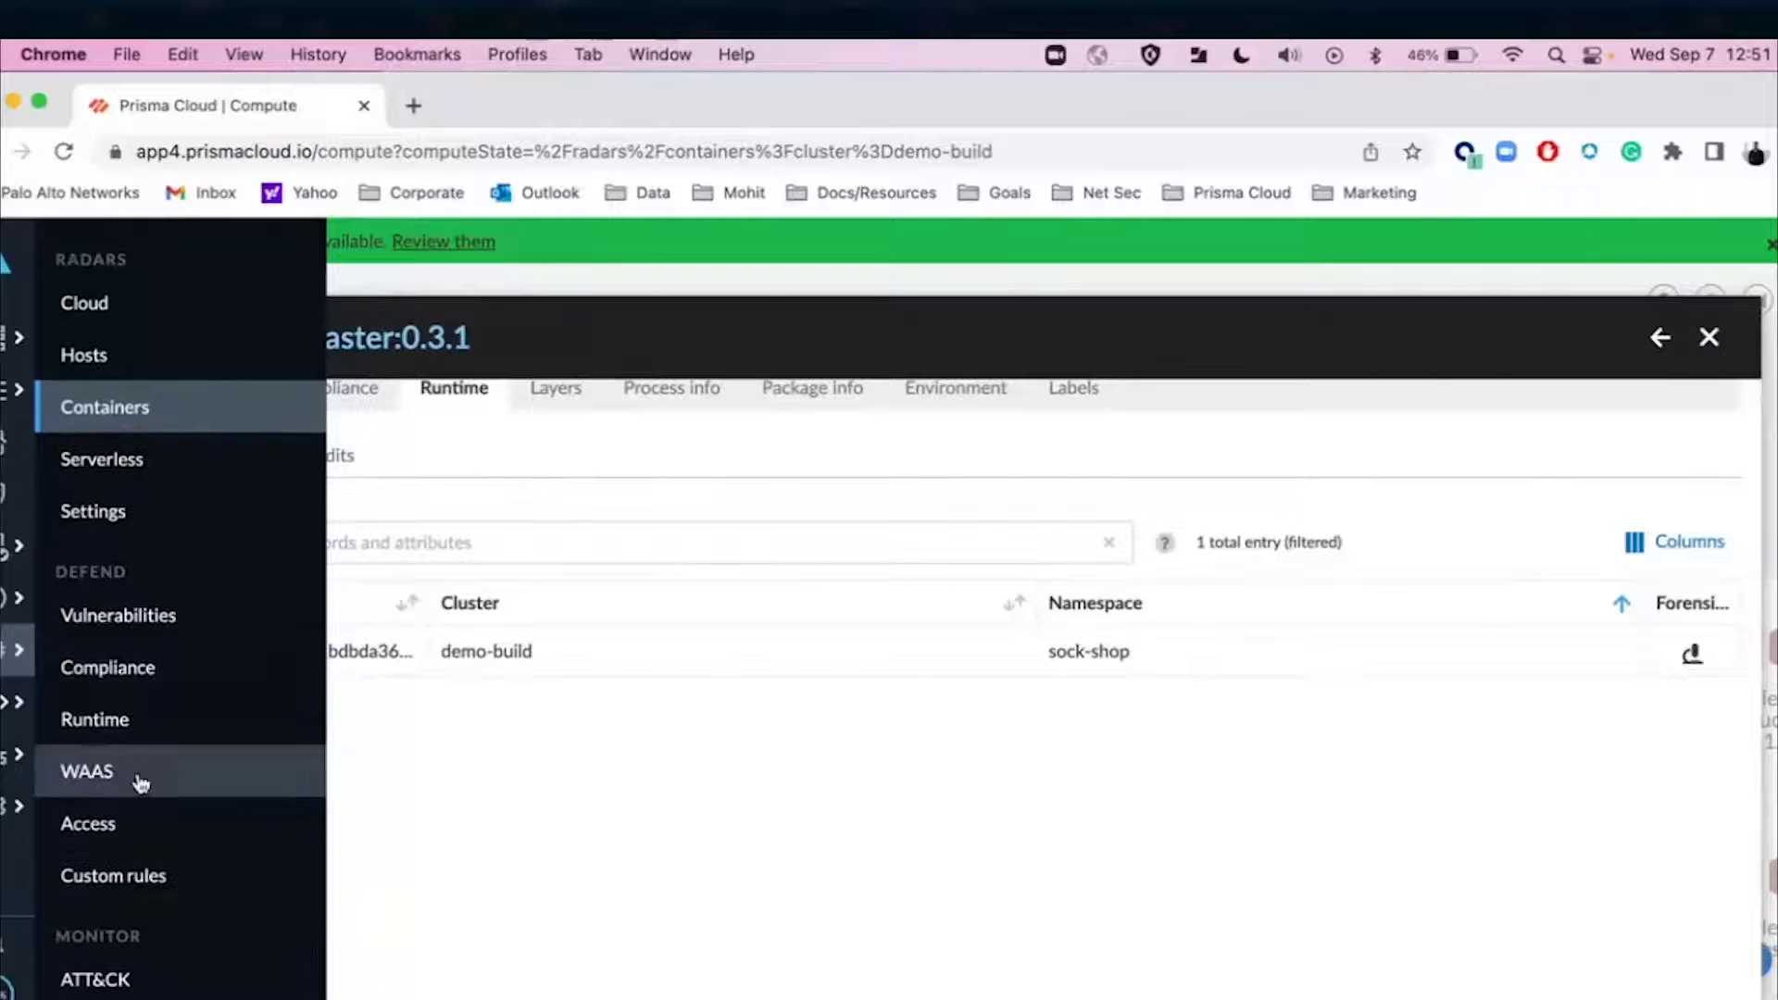
click(123, 721)
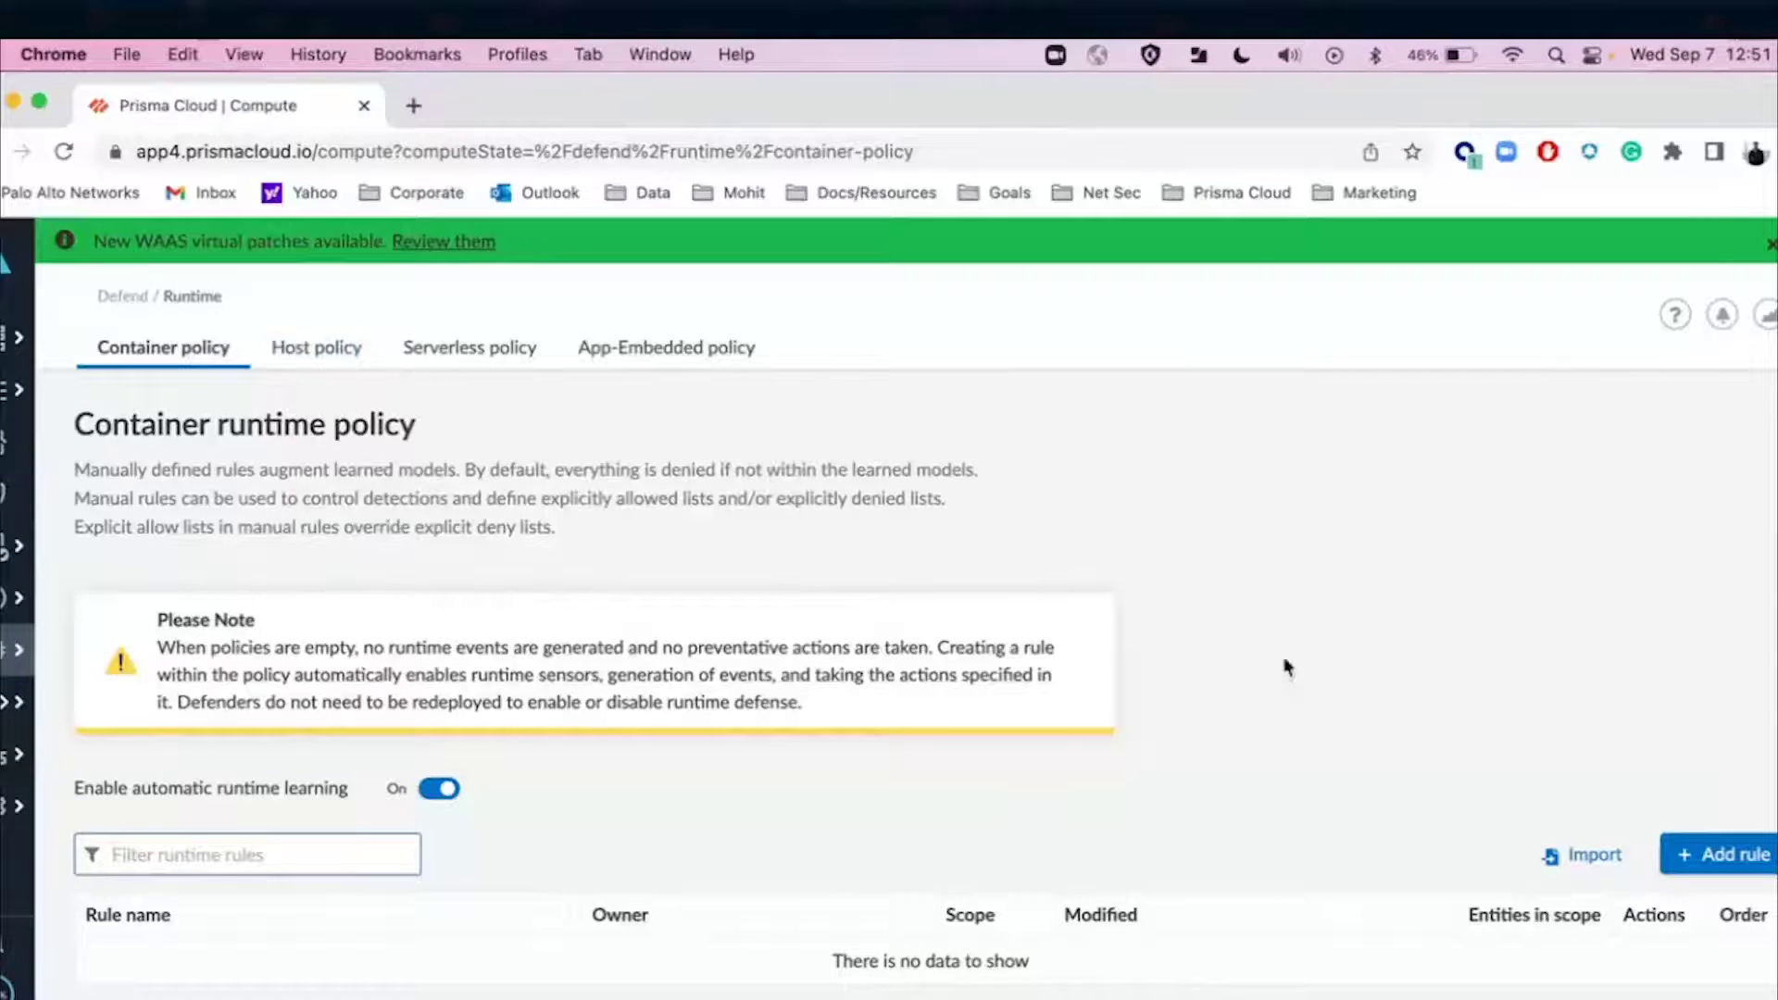
click(1730, 863)
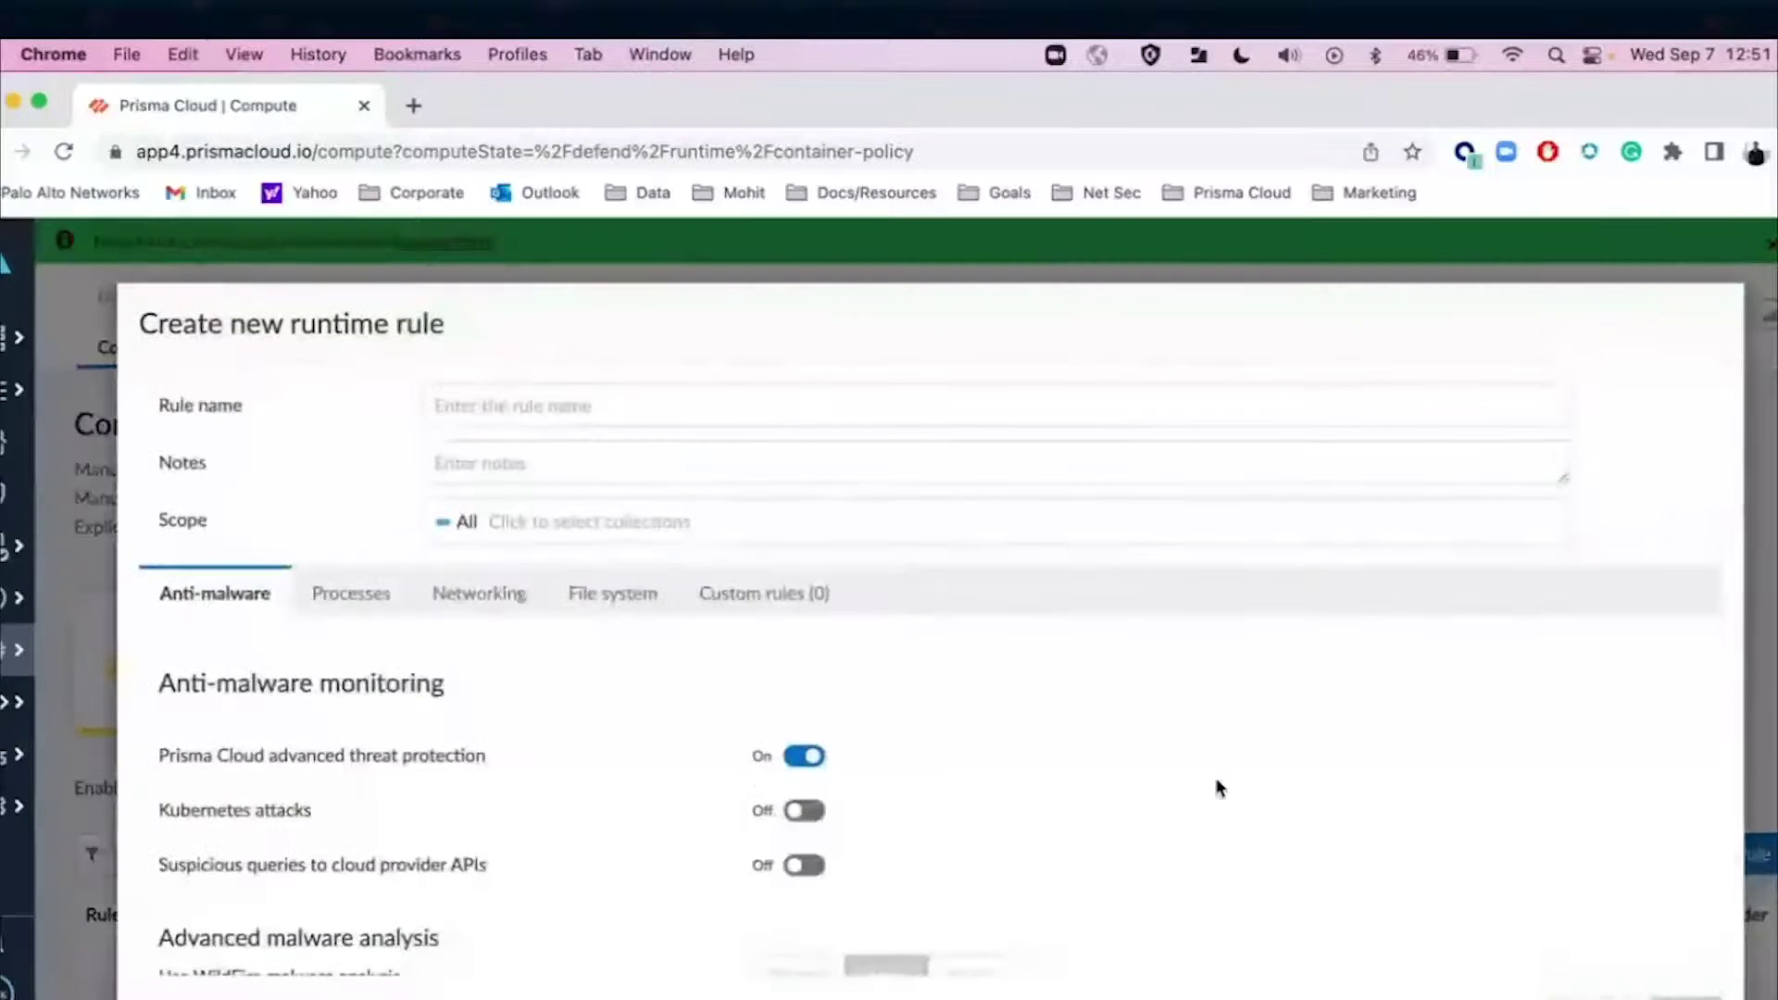
scroll(1216, 786, down, 2)
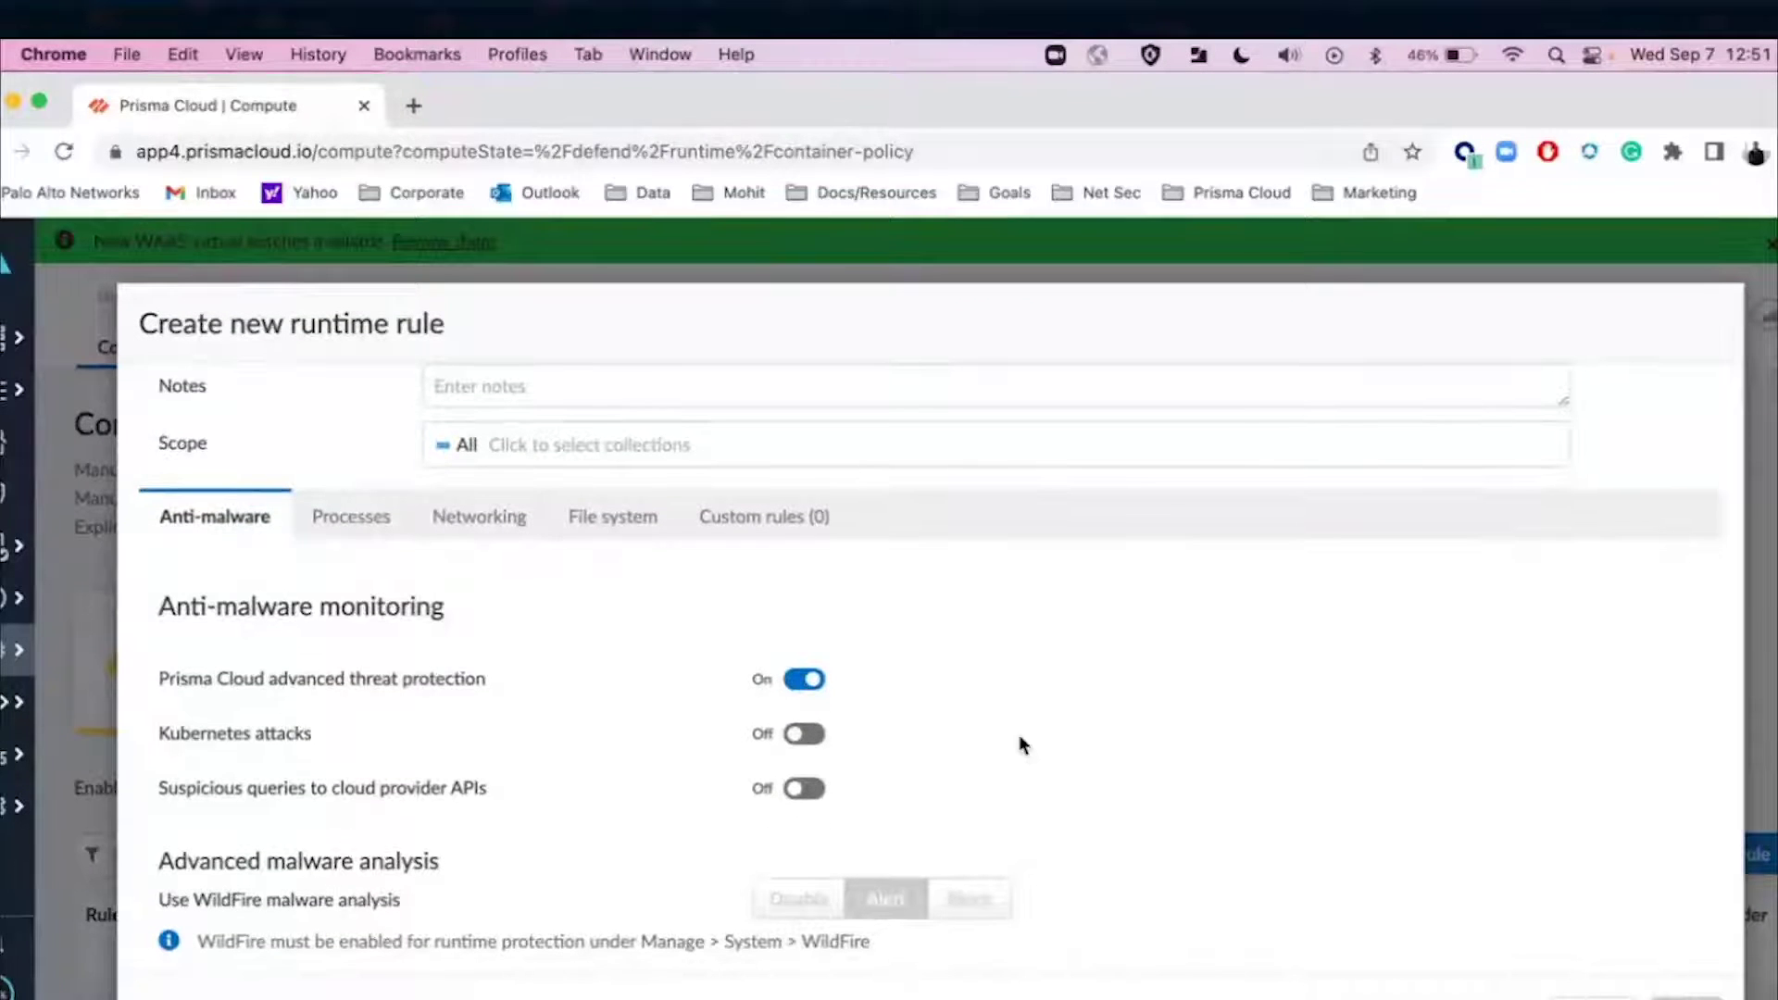
scroll(883, 738, down, 1)
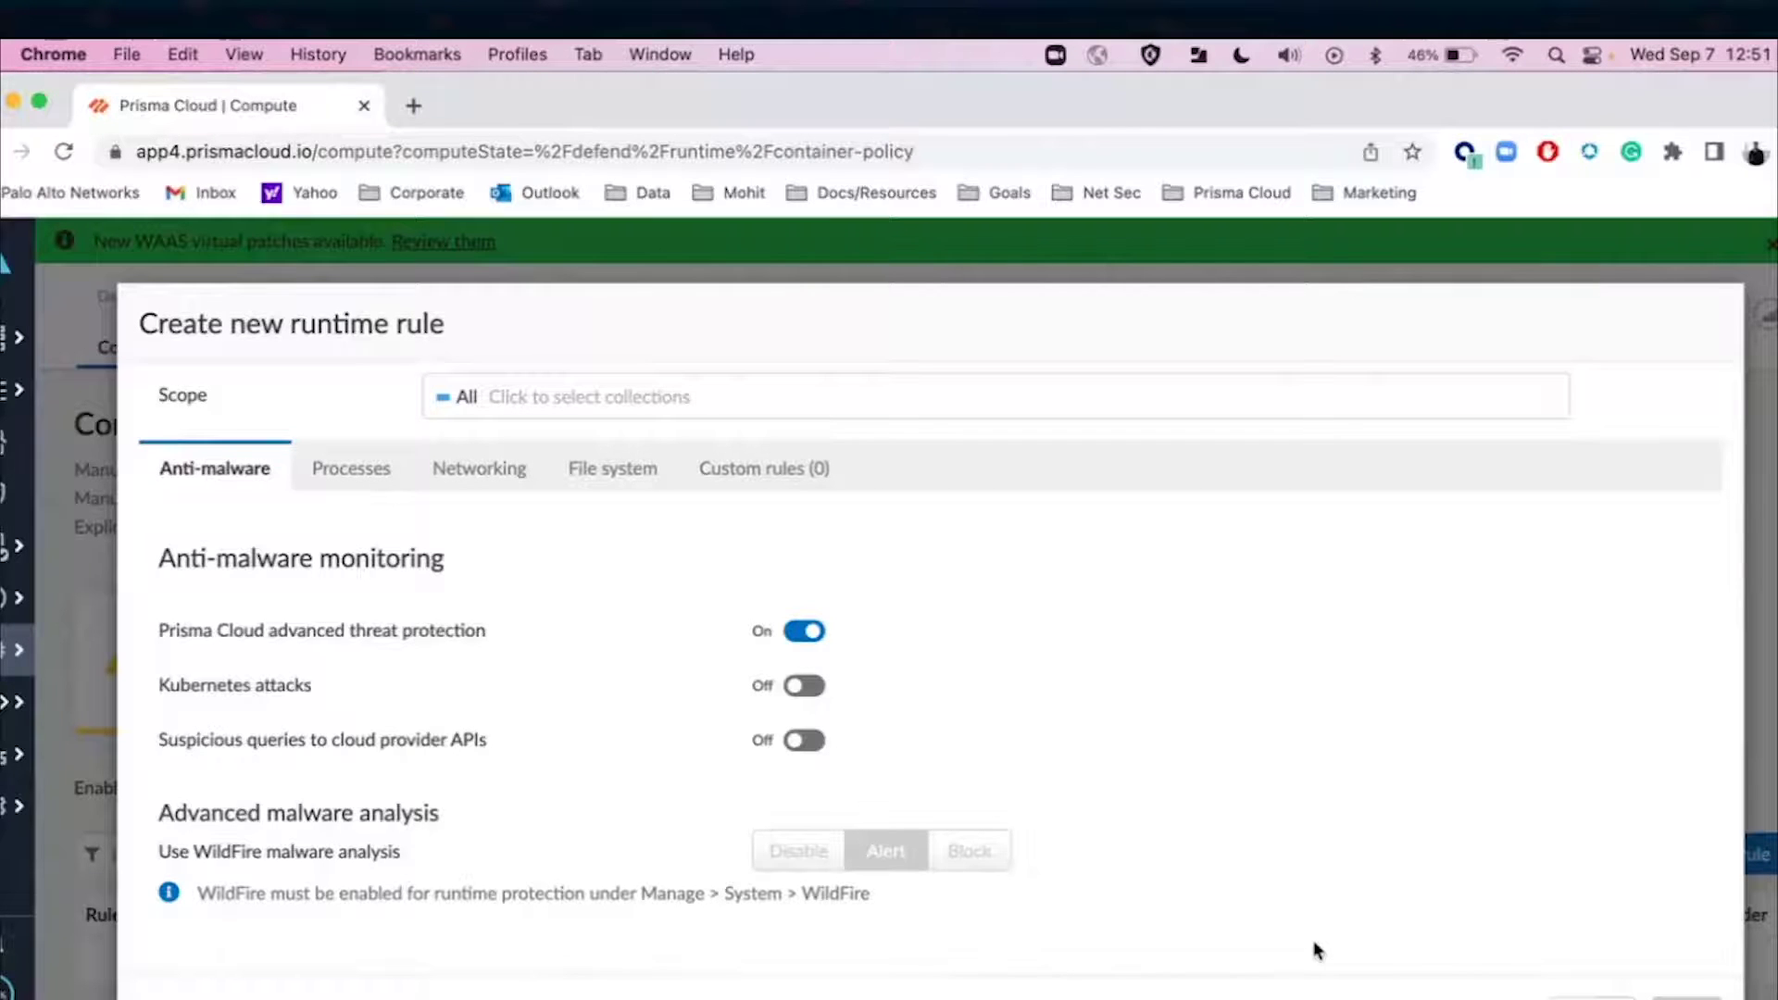
click(1552, 996)
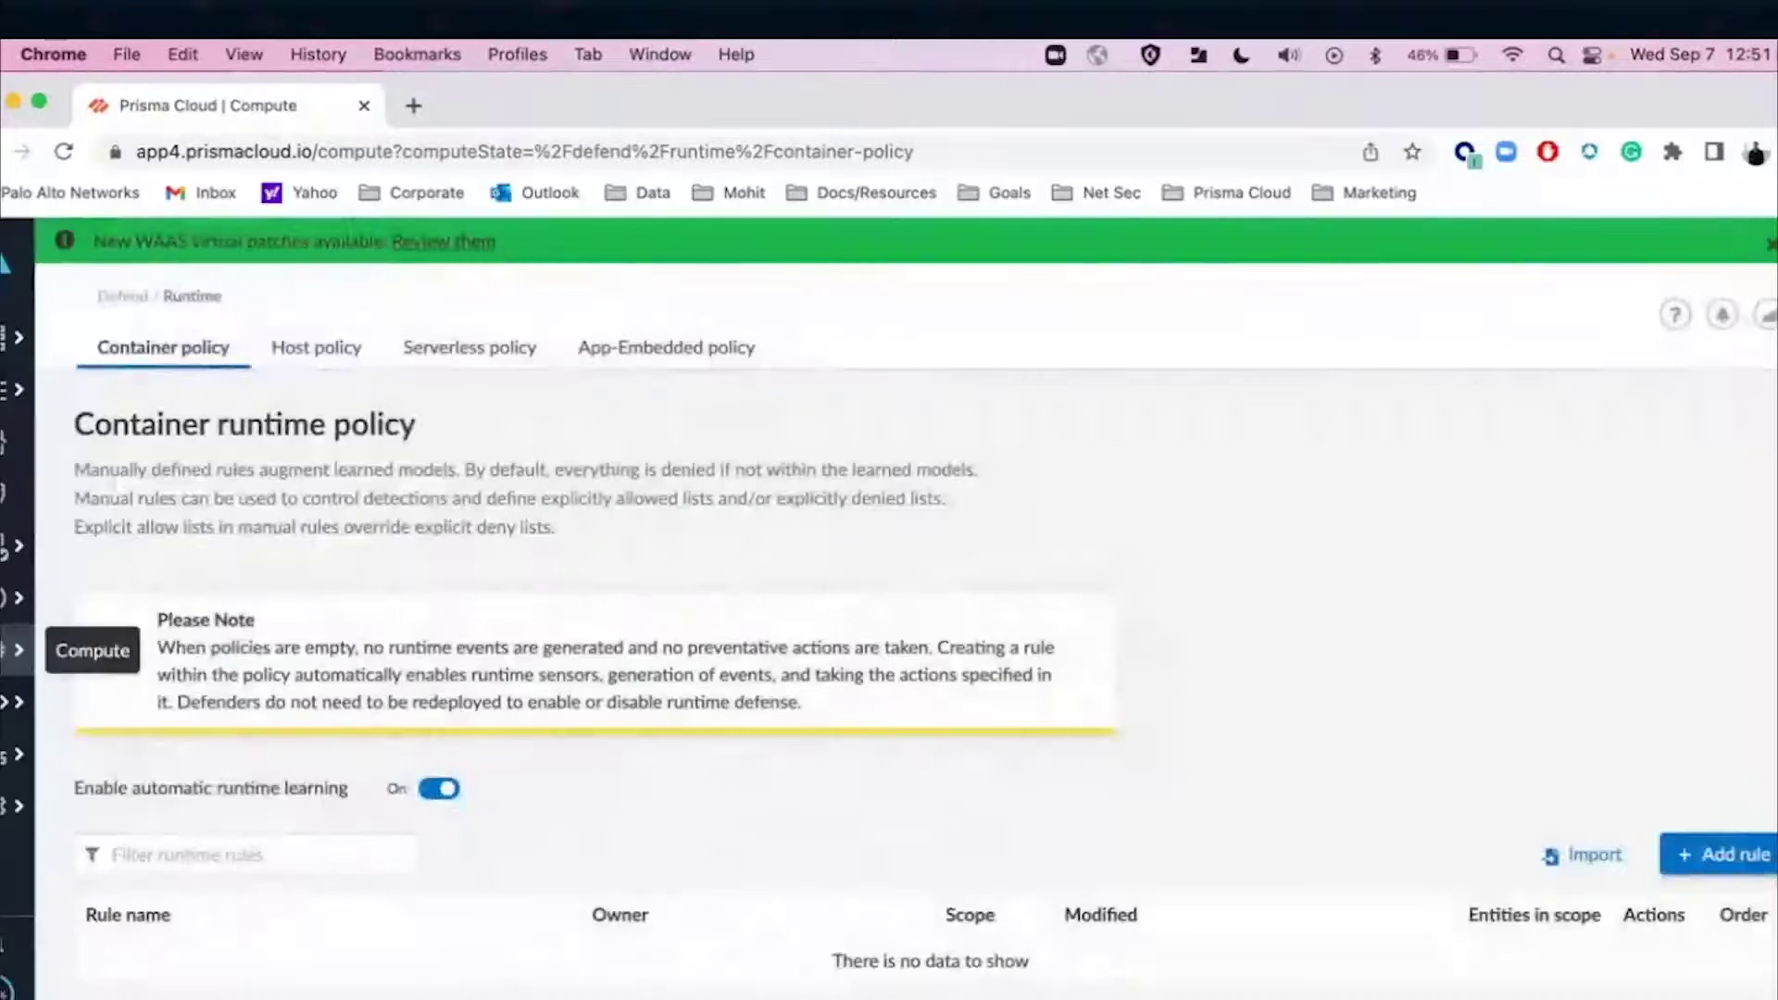
Expand the testwaas rule in the container WAAS policy and start a new app in it
click(132, 778)
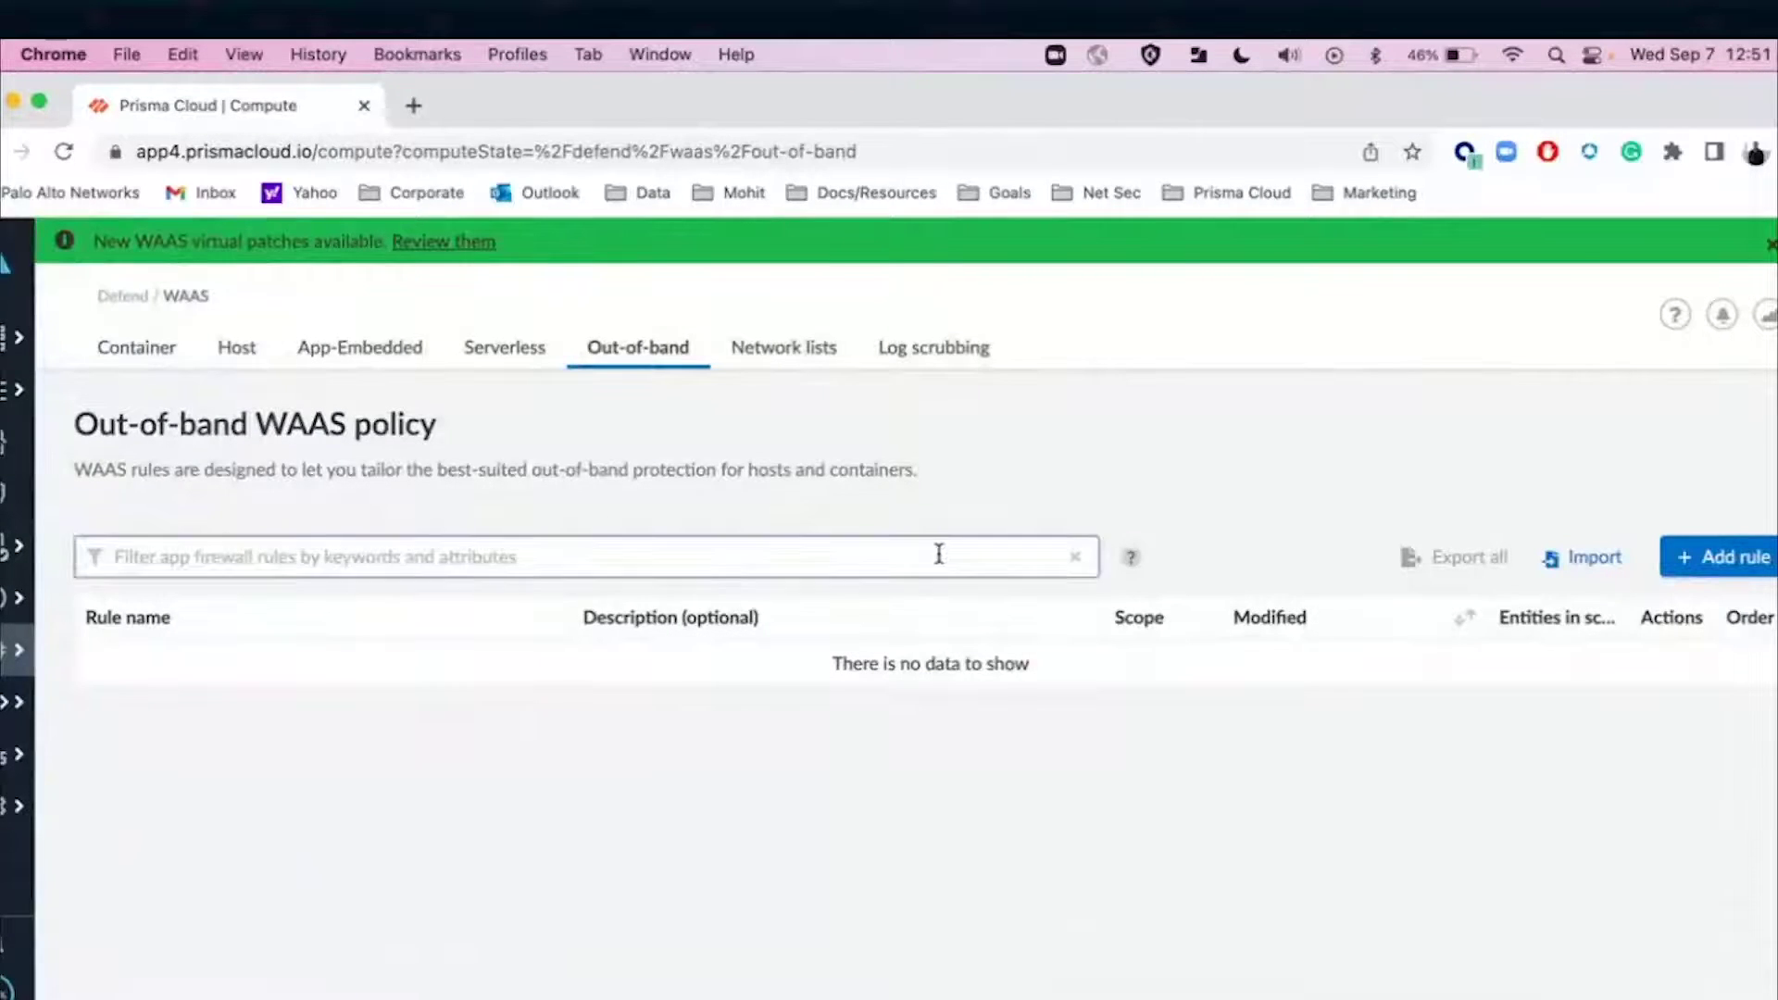
click(137, 356)
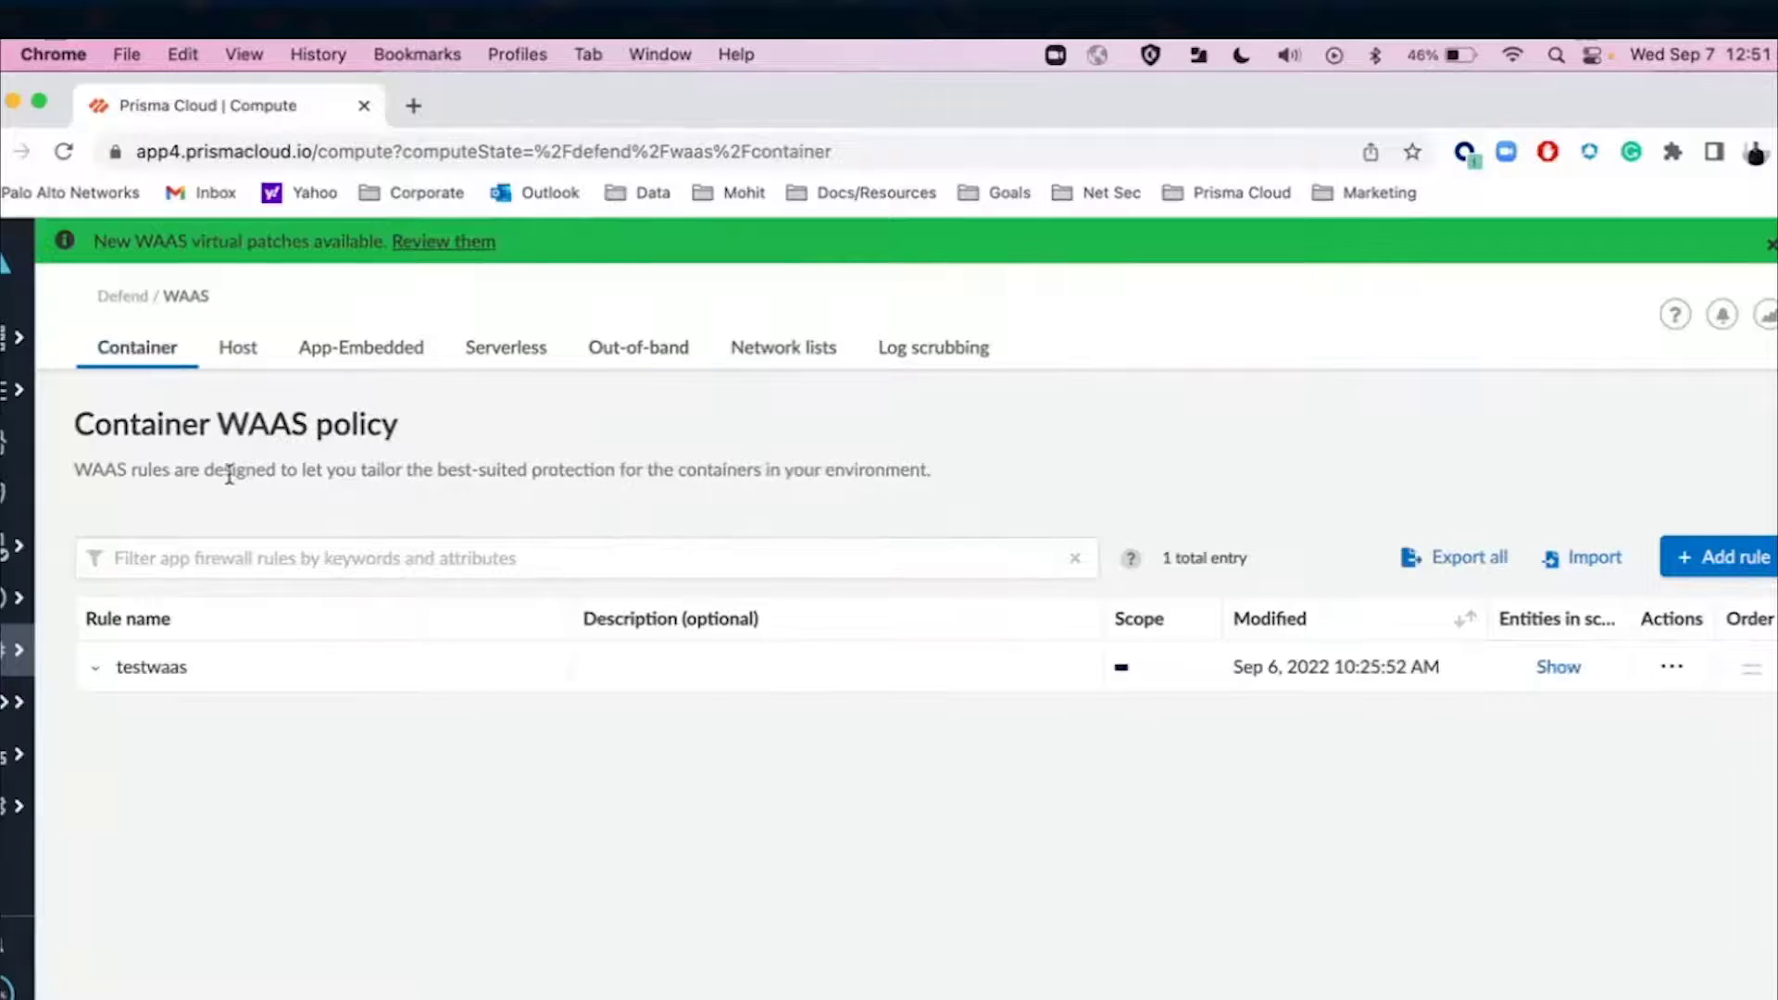
click(292, 679)
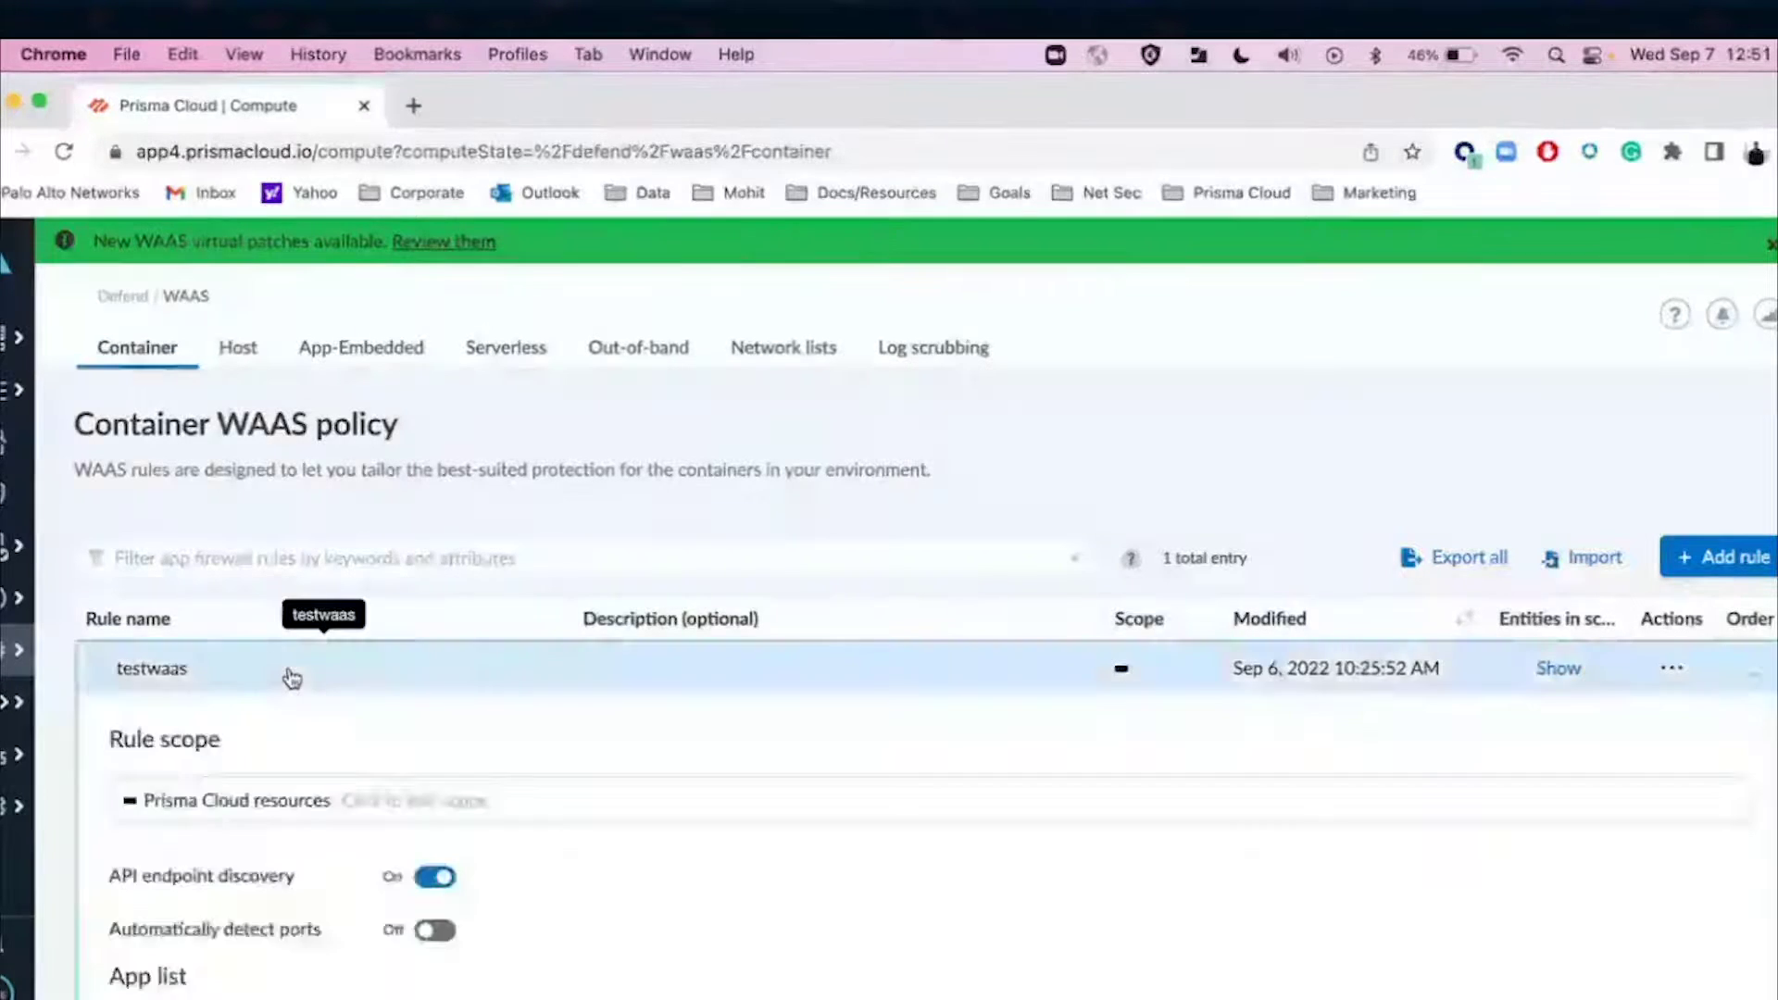
scroll(674, 899, down, 2)
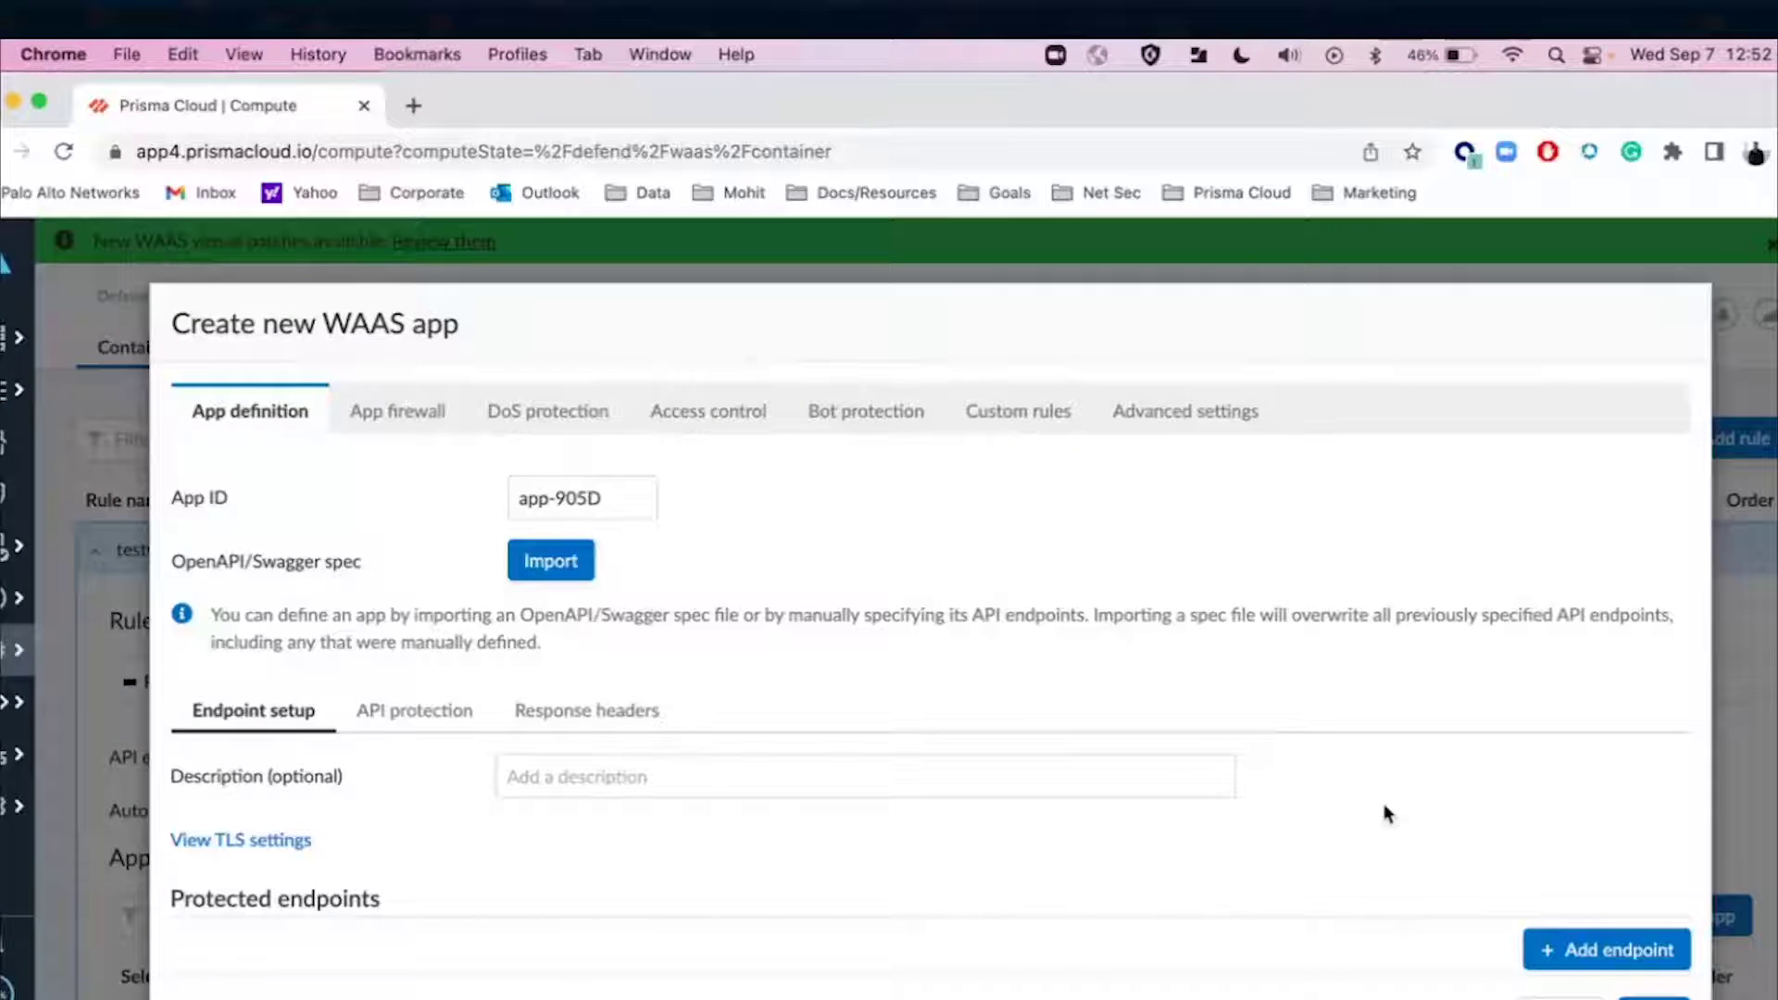
Examine the new WAAS app's definition settings, including the OpenAPI/Swagger import, endpoint setup and protected endpoints
scroll(503, 634, down, 1)
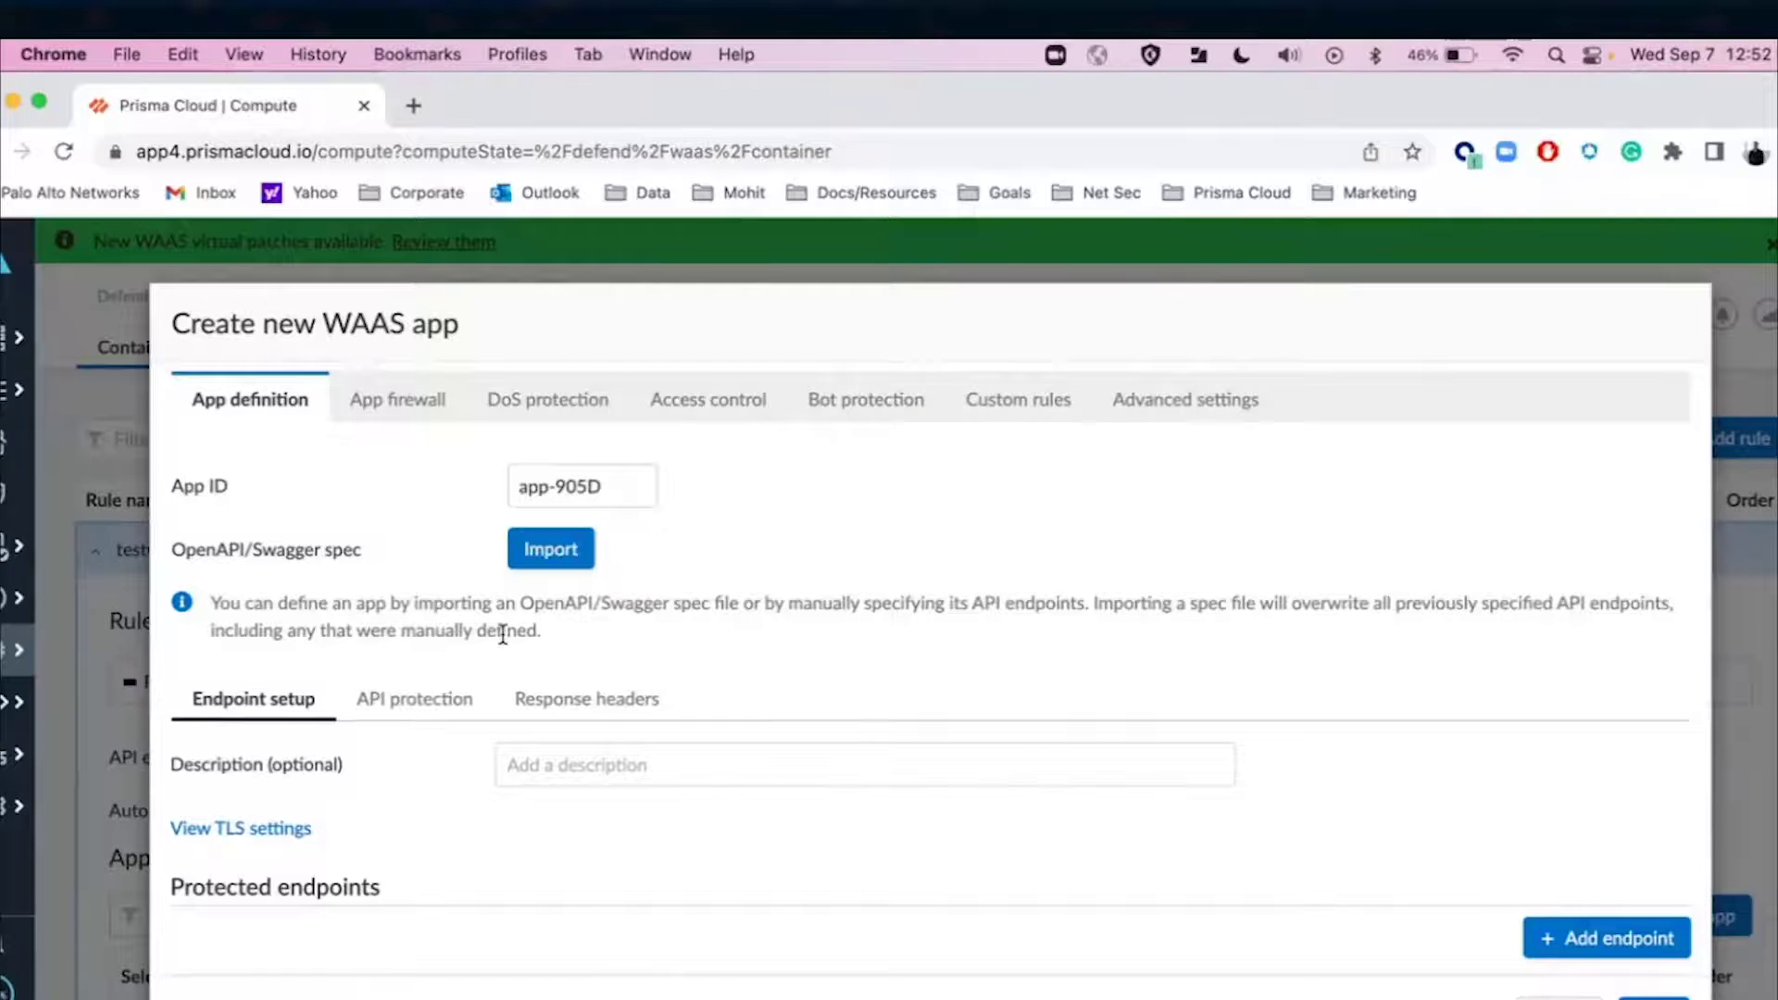
scroll(454, 648, down, 2)
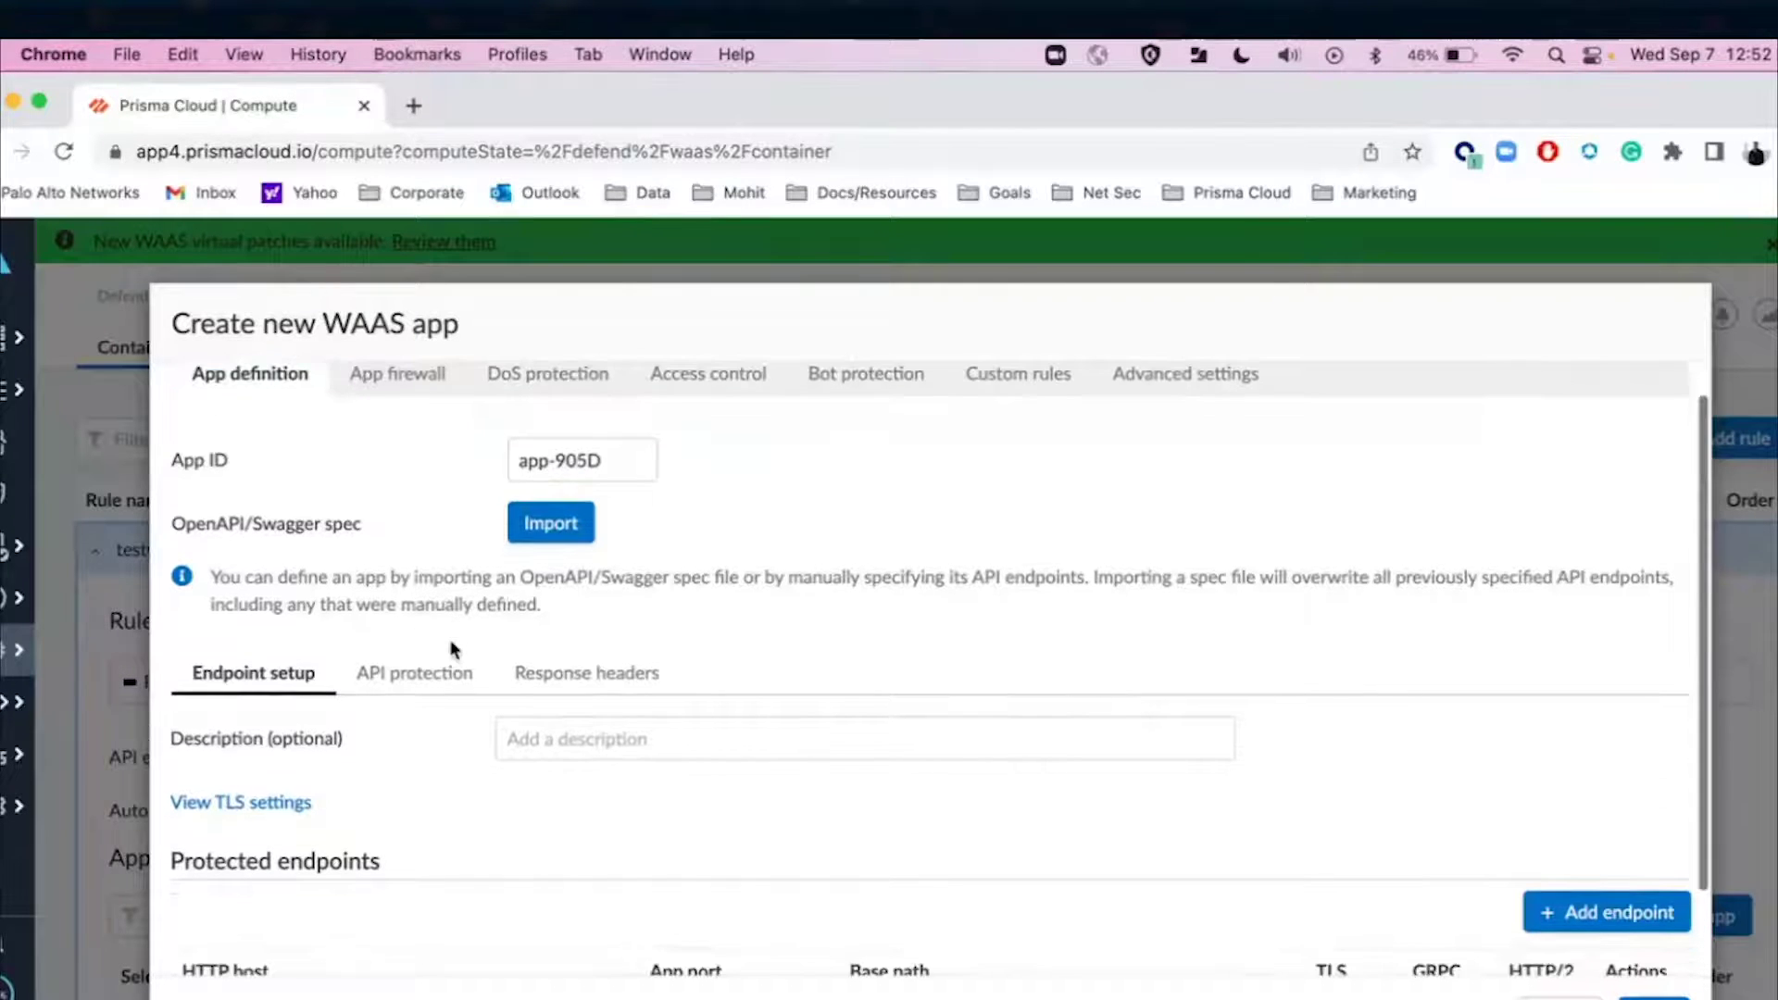
scroll(454, 648, down, 4)
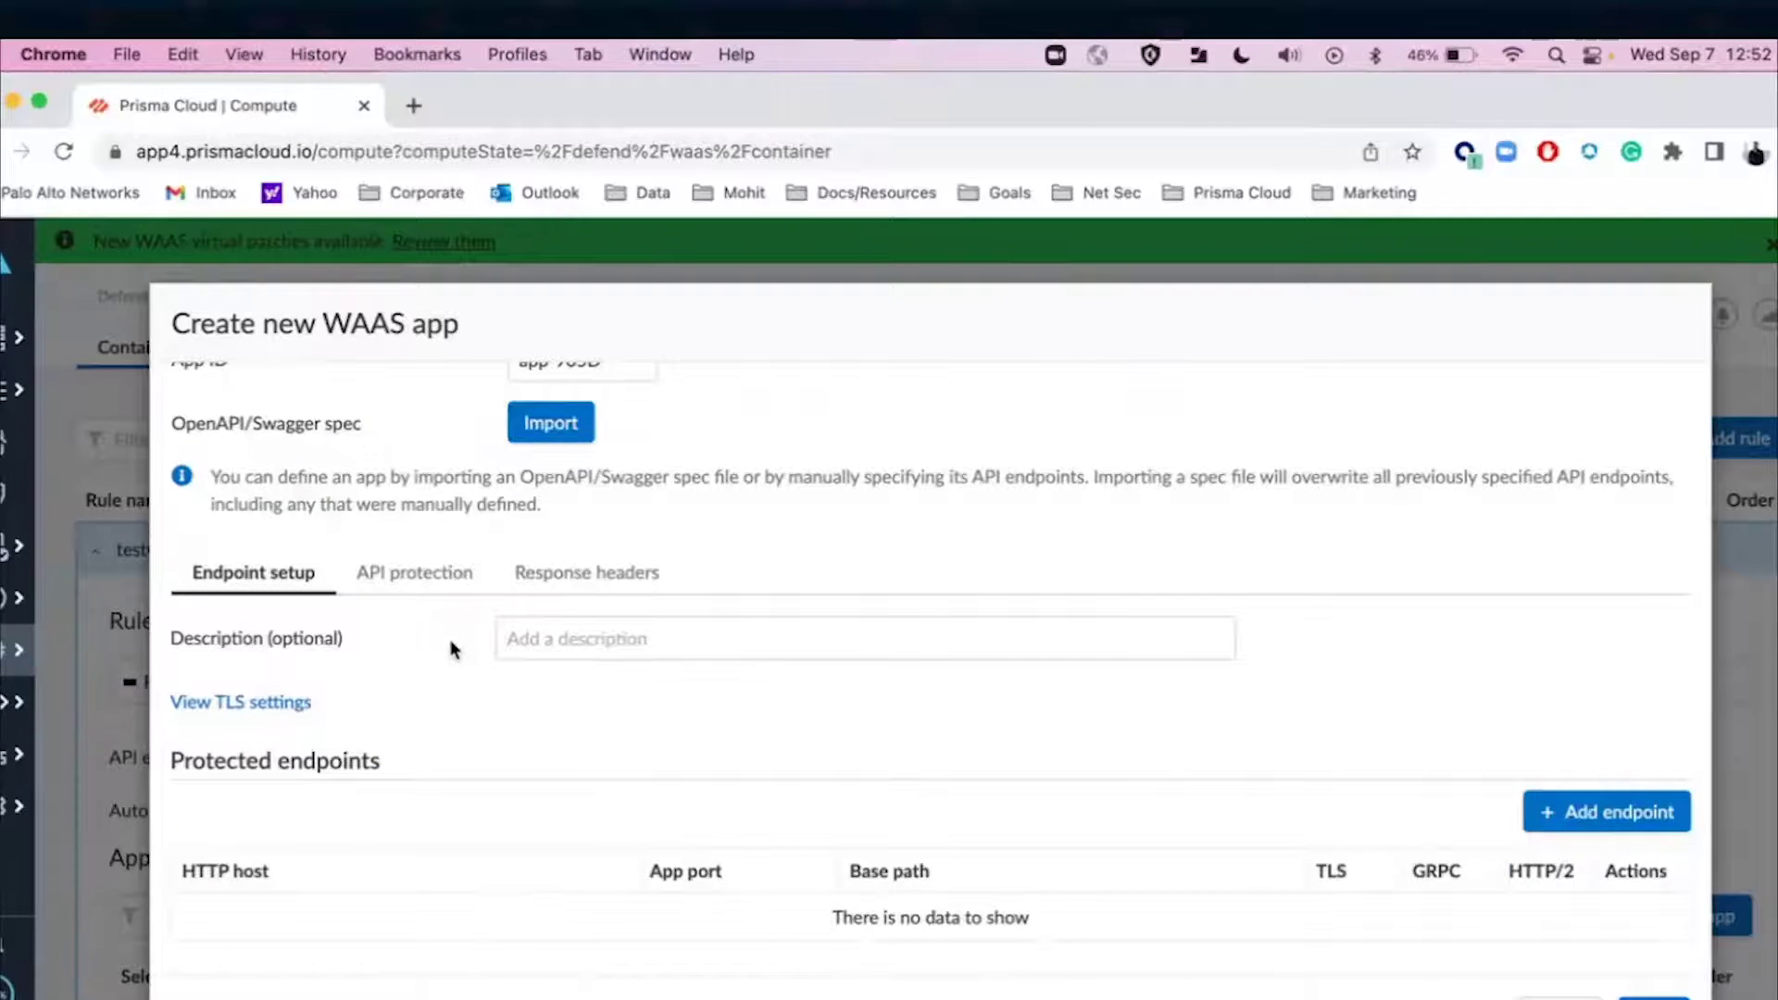
scroll(454, 648, up, 5)
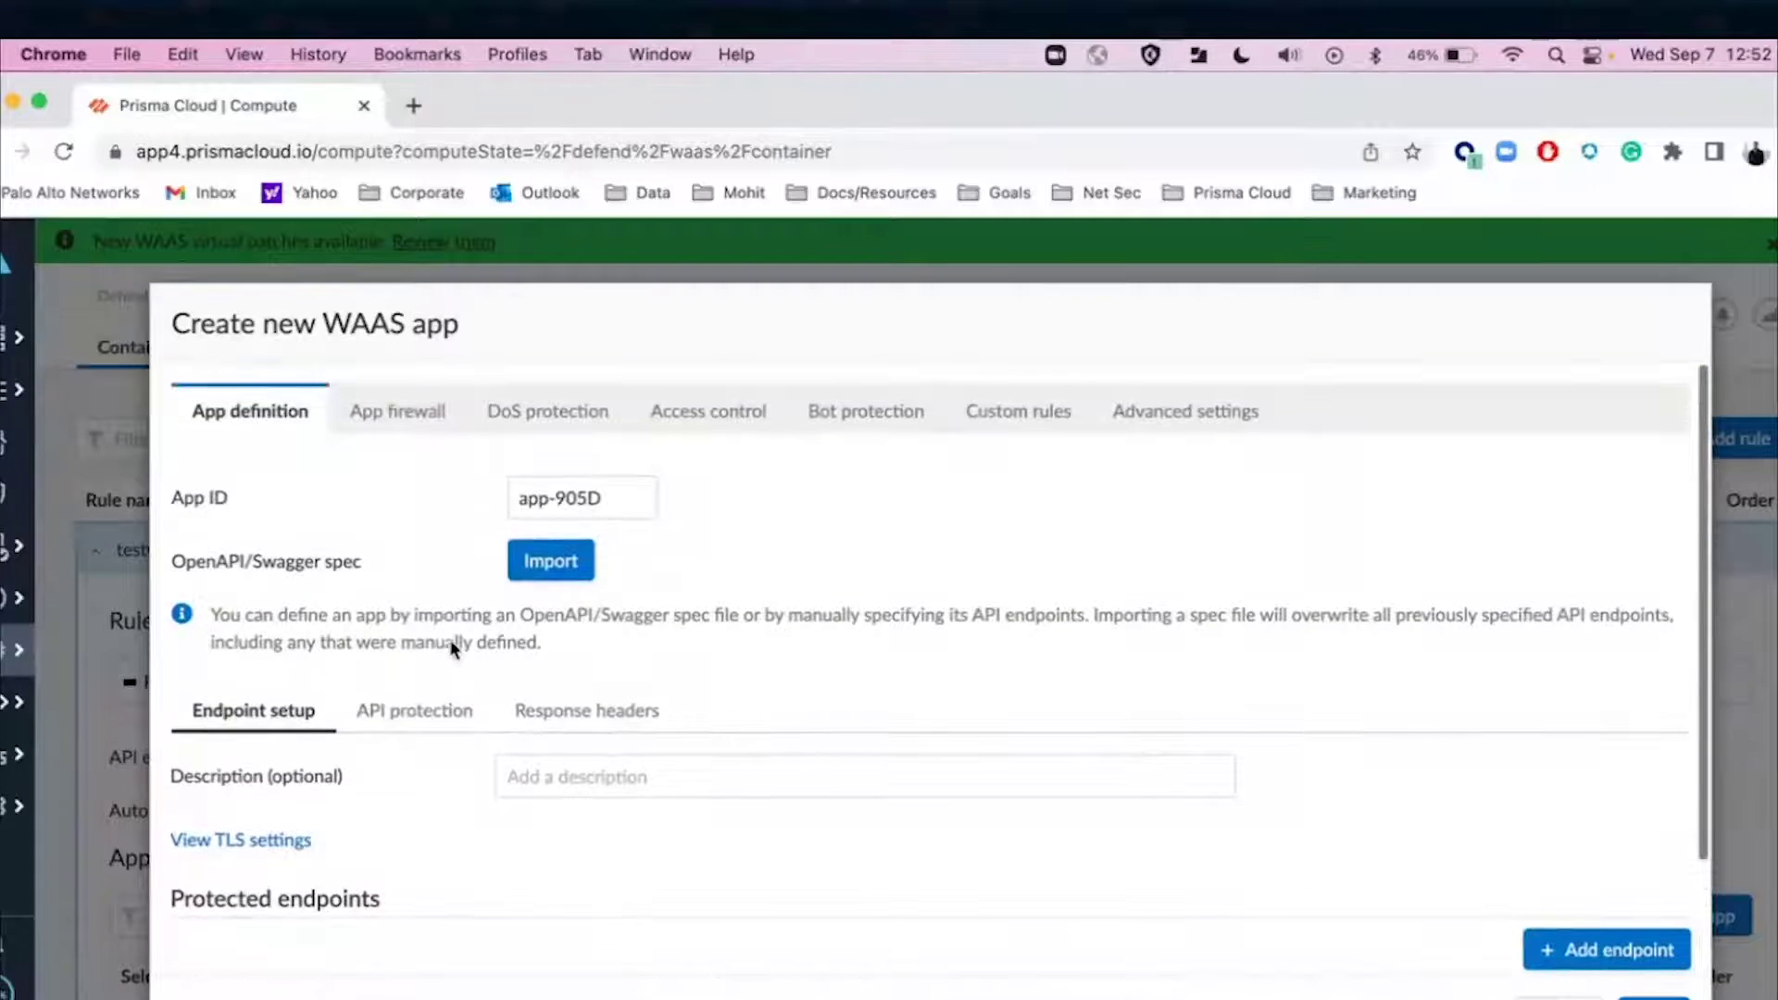
In the app firewall settings, set Prisma Cloud Advanced Threat Protection to Prevent and Malformed HTTP Request to Ban
click(397, 413)
scroll(427, 630, down, 2)
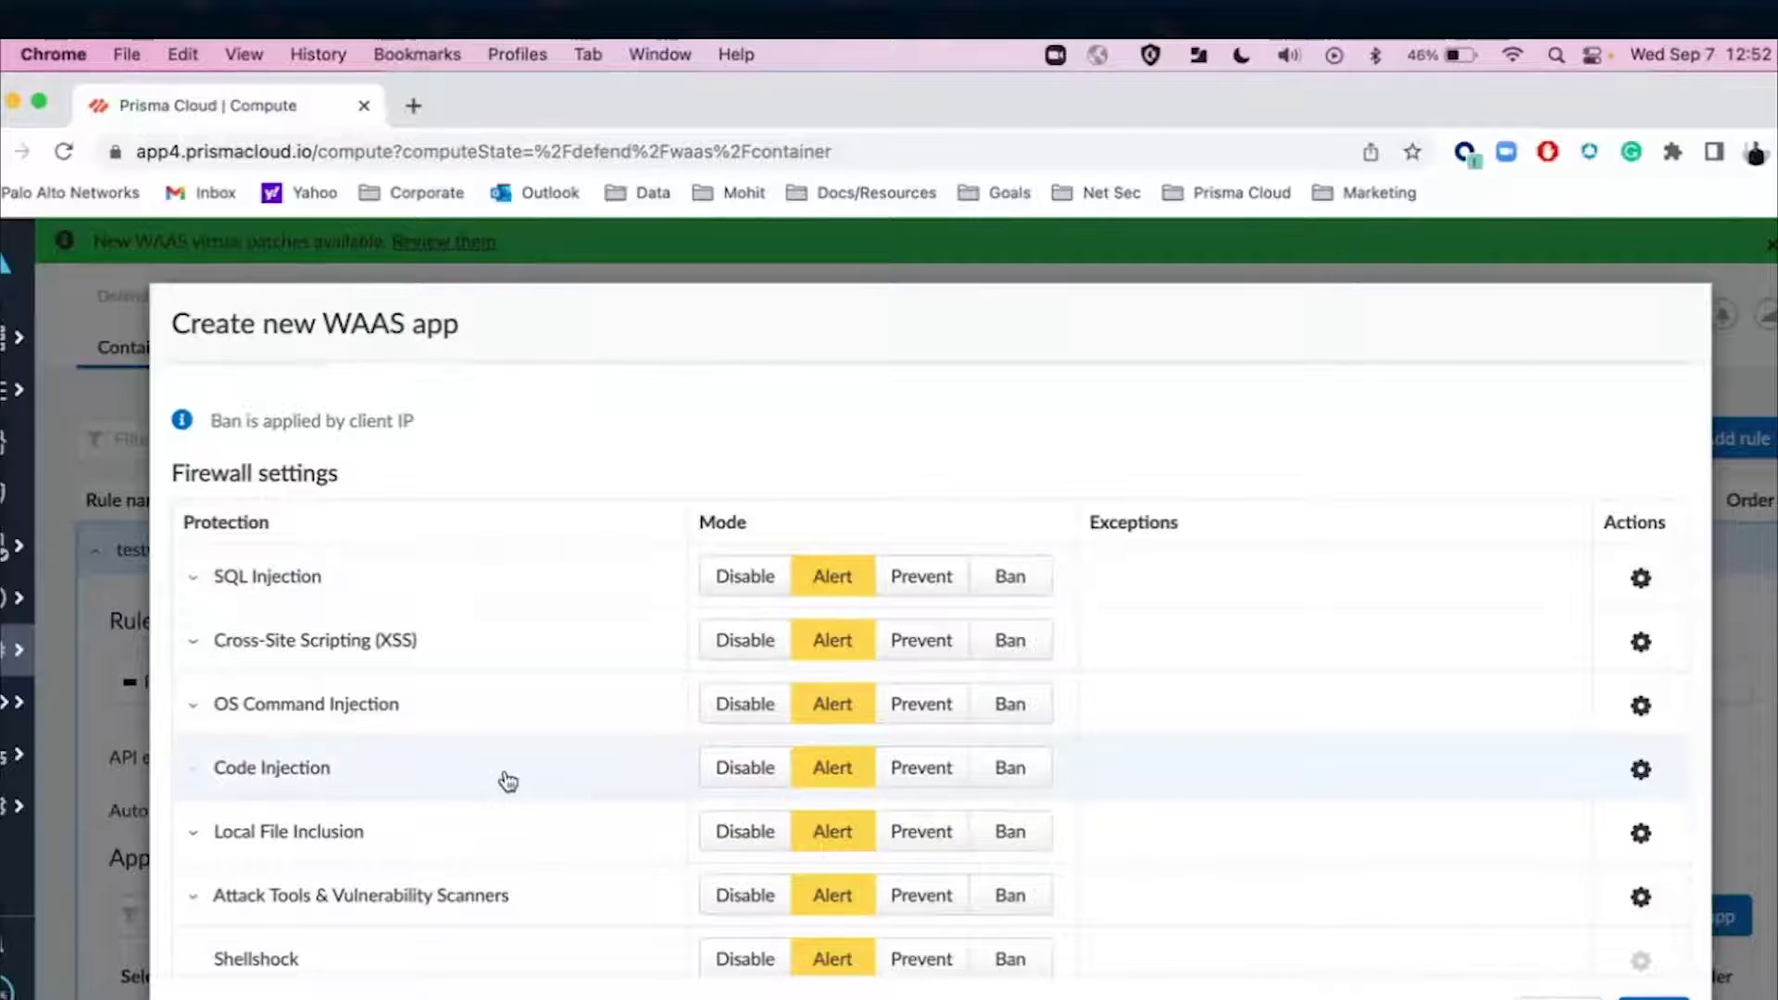
scroll(507, 781, down, 5)
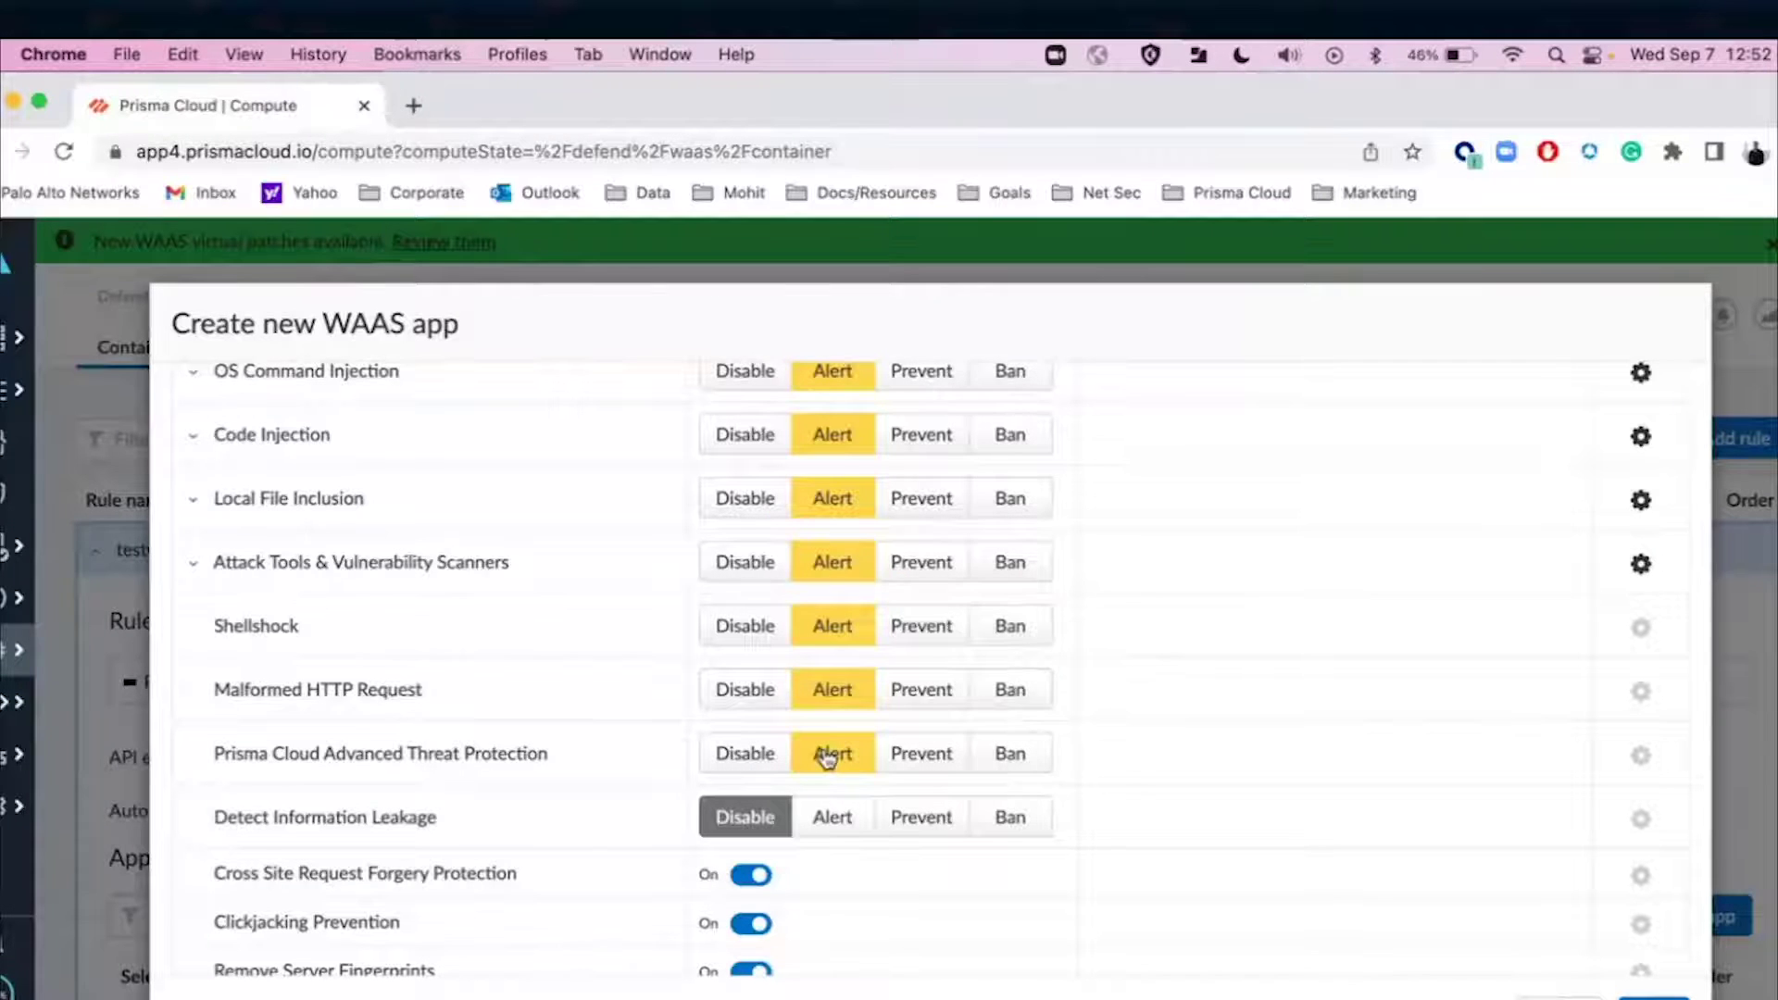
click(913, 755)
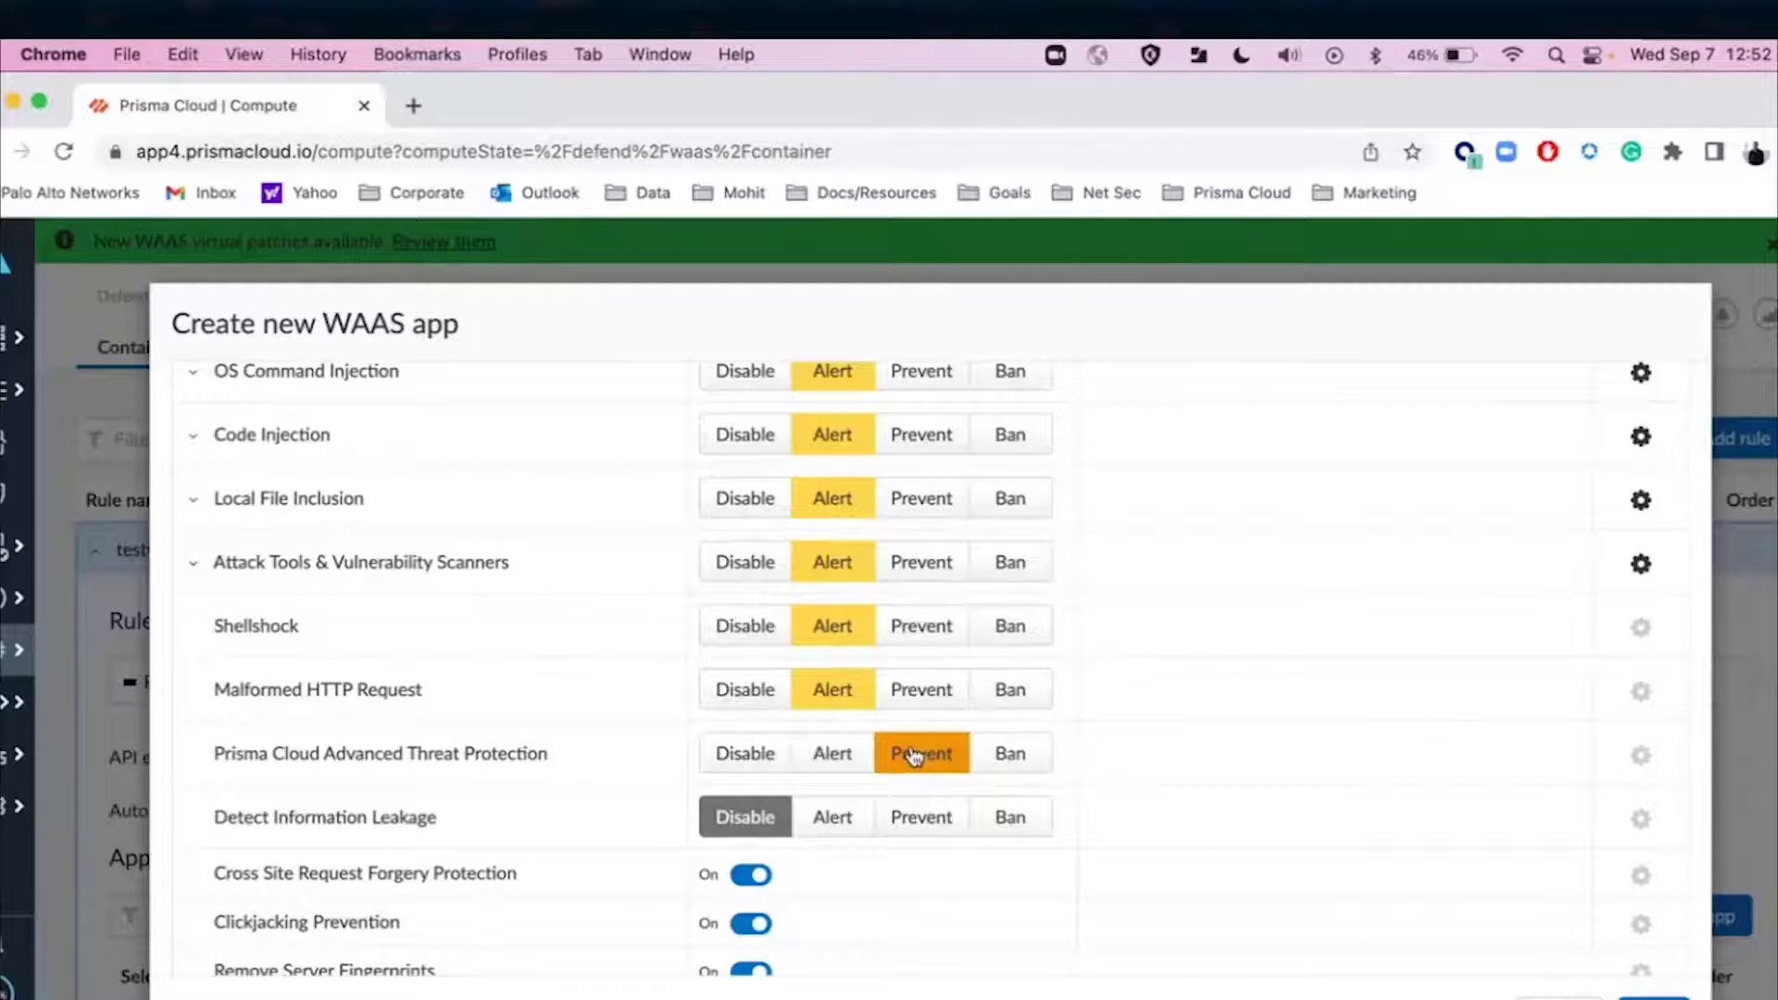
click(1007, 692)
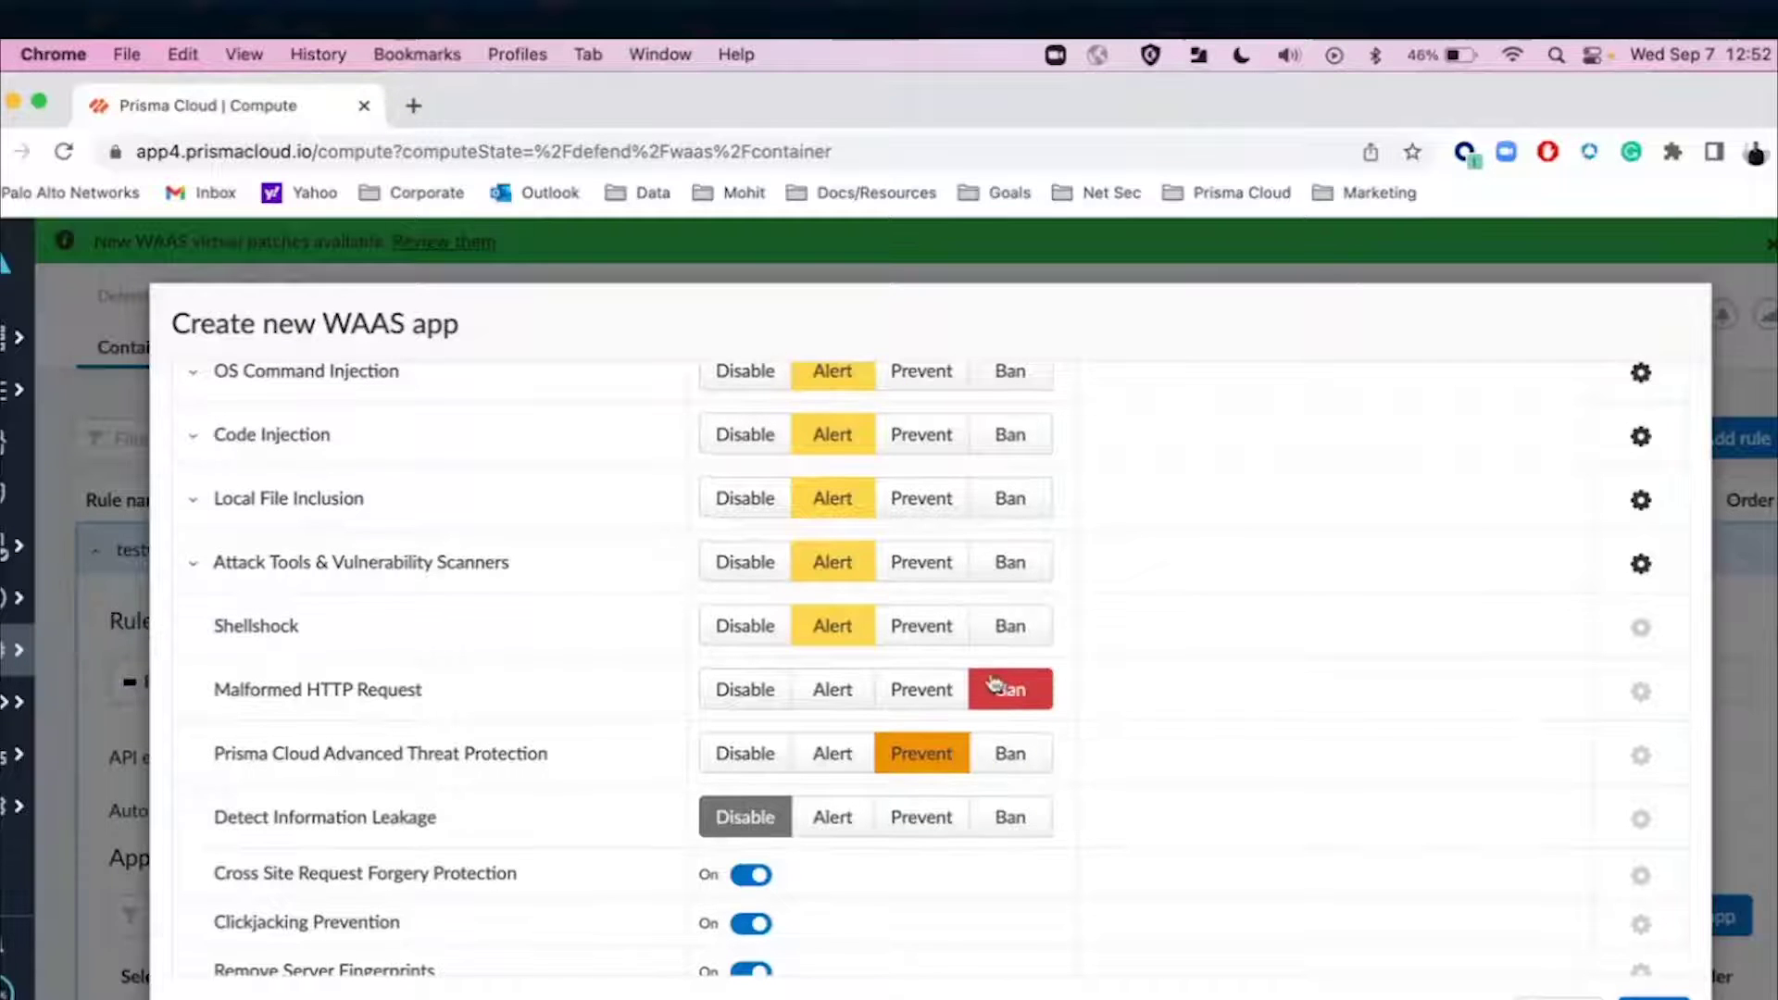
Look over the app firewall protections again and view the new app's DoS protection settings
scroll(995, 648, down, 1)
scroll(994, 683, up, 5)
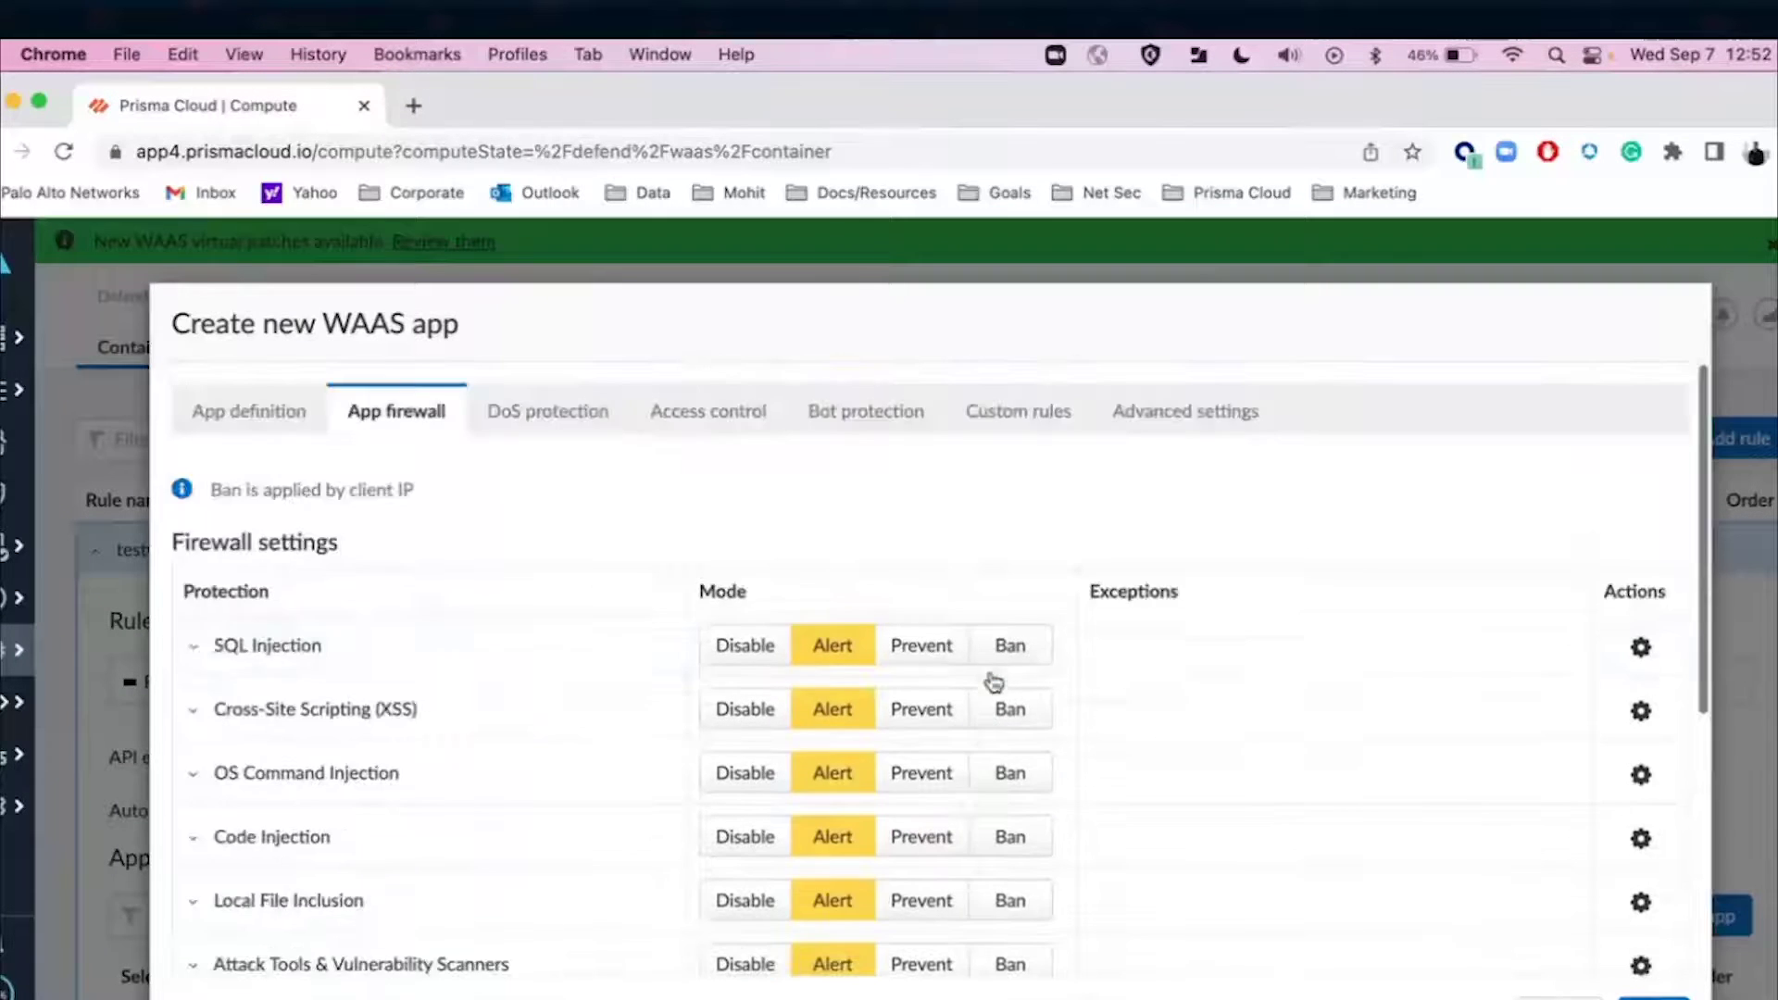
click(530, 429)
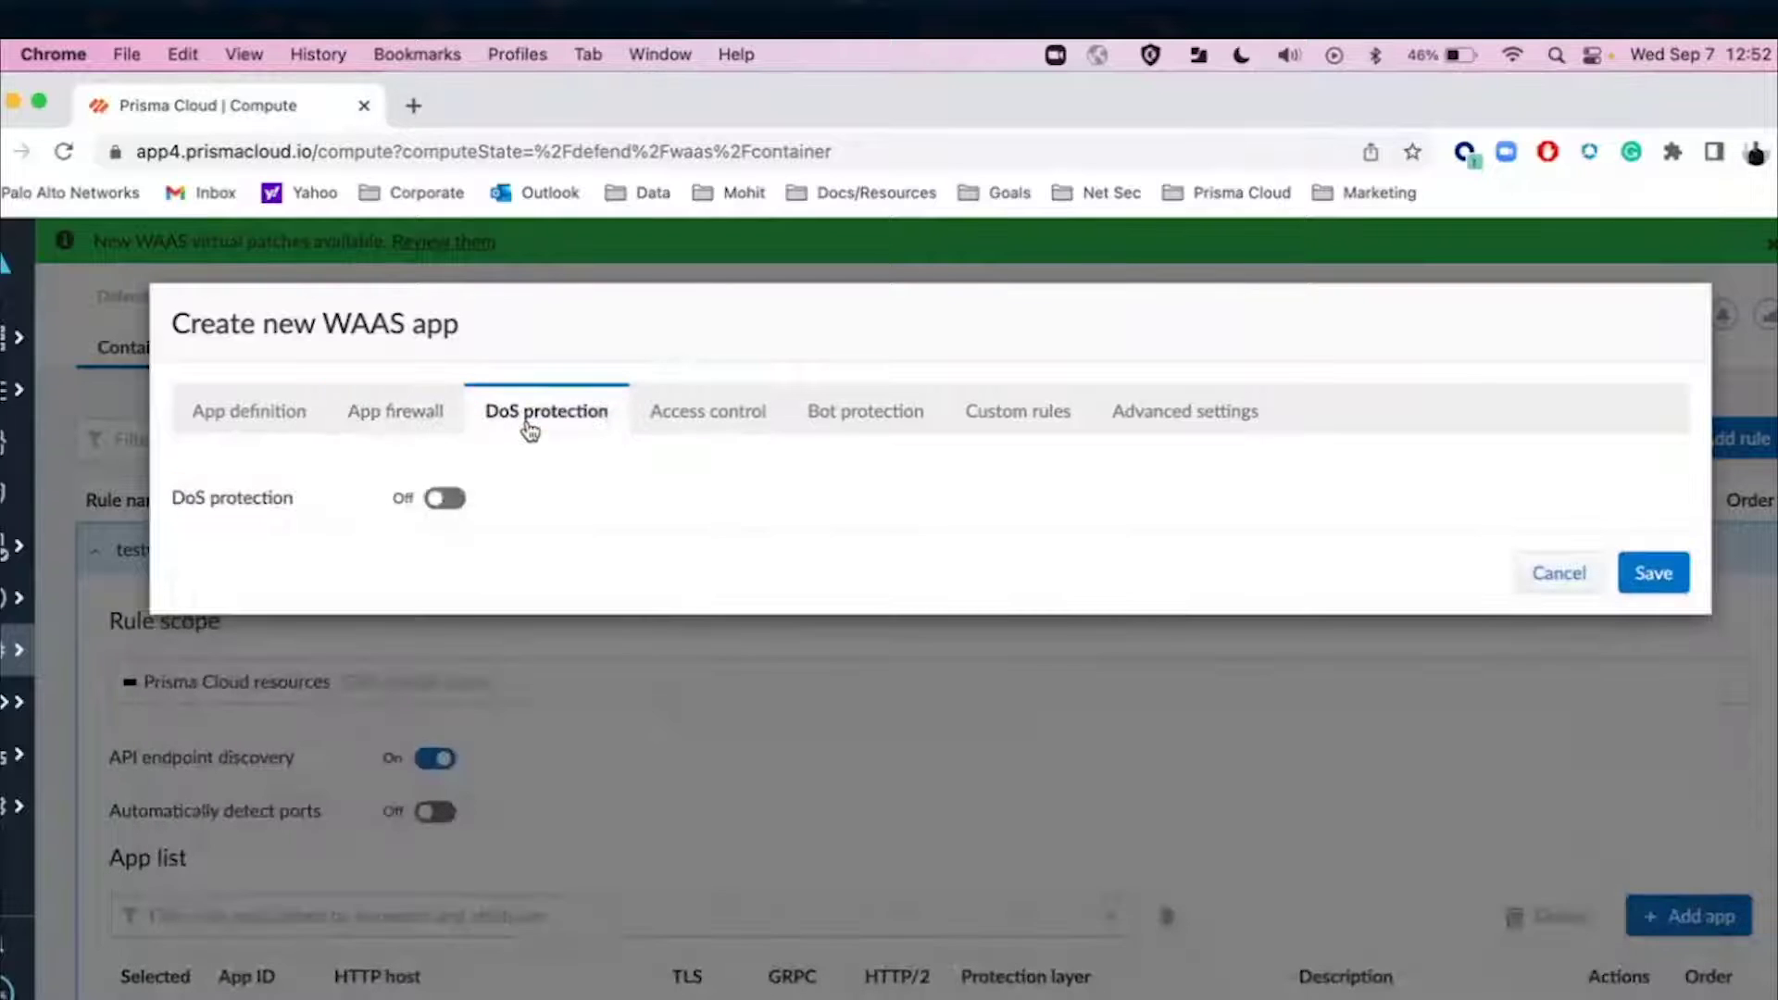
Turn on DoS protection for the new WAAS app and examine its alert and ban rate settings
click(439, 500)
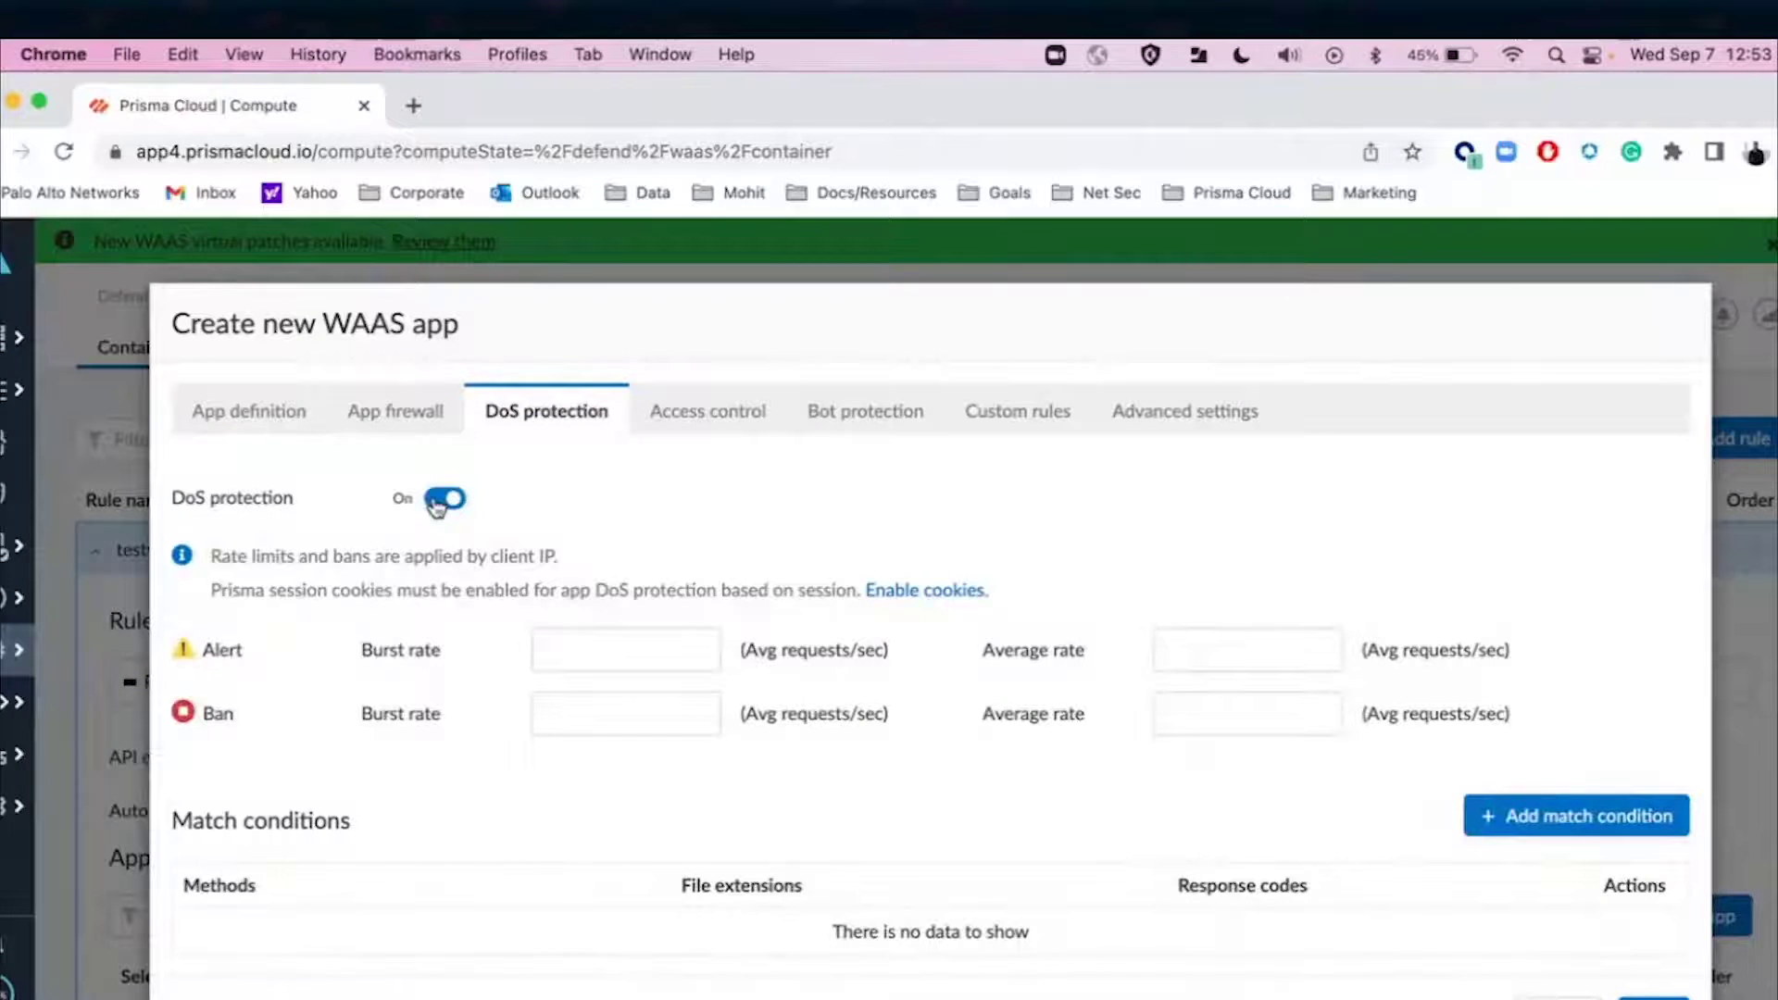
click(606, 648)
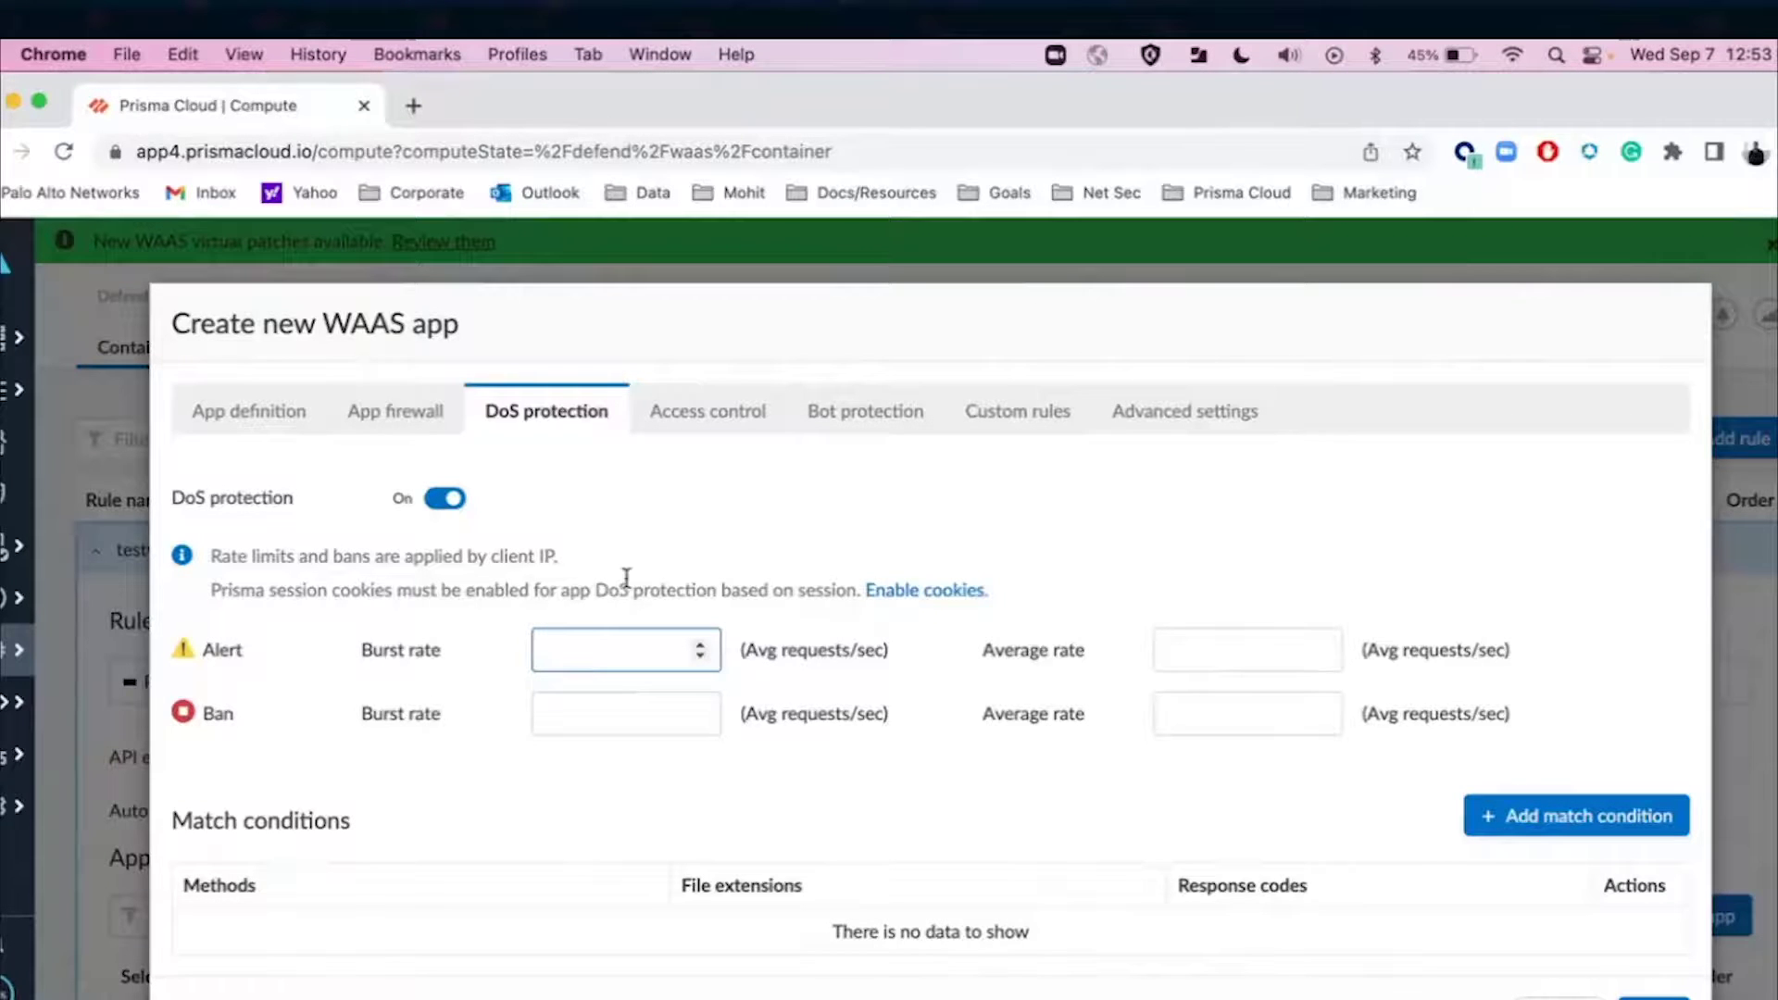
View the new app's access control, bot protection and custom rules settings, and close the app without saving
click(706, 431)
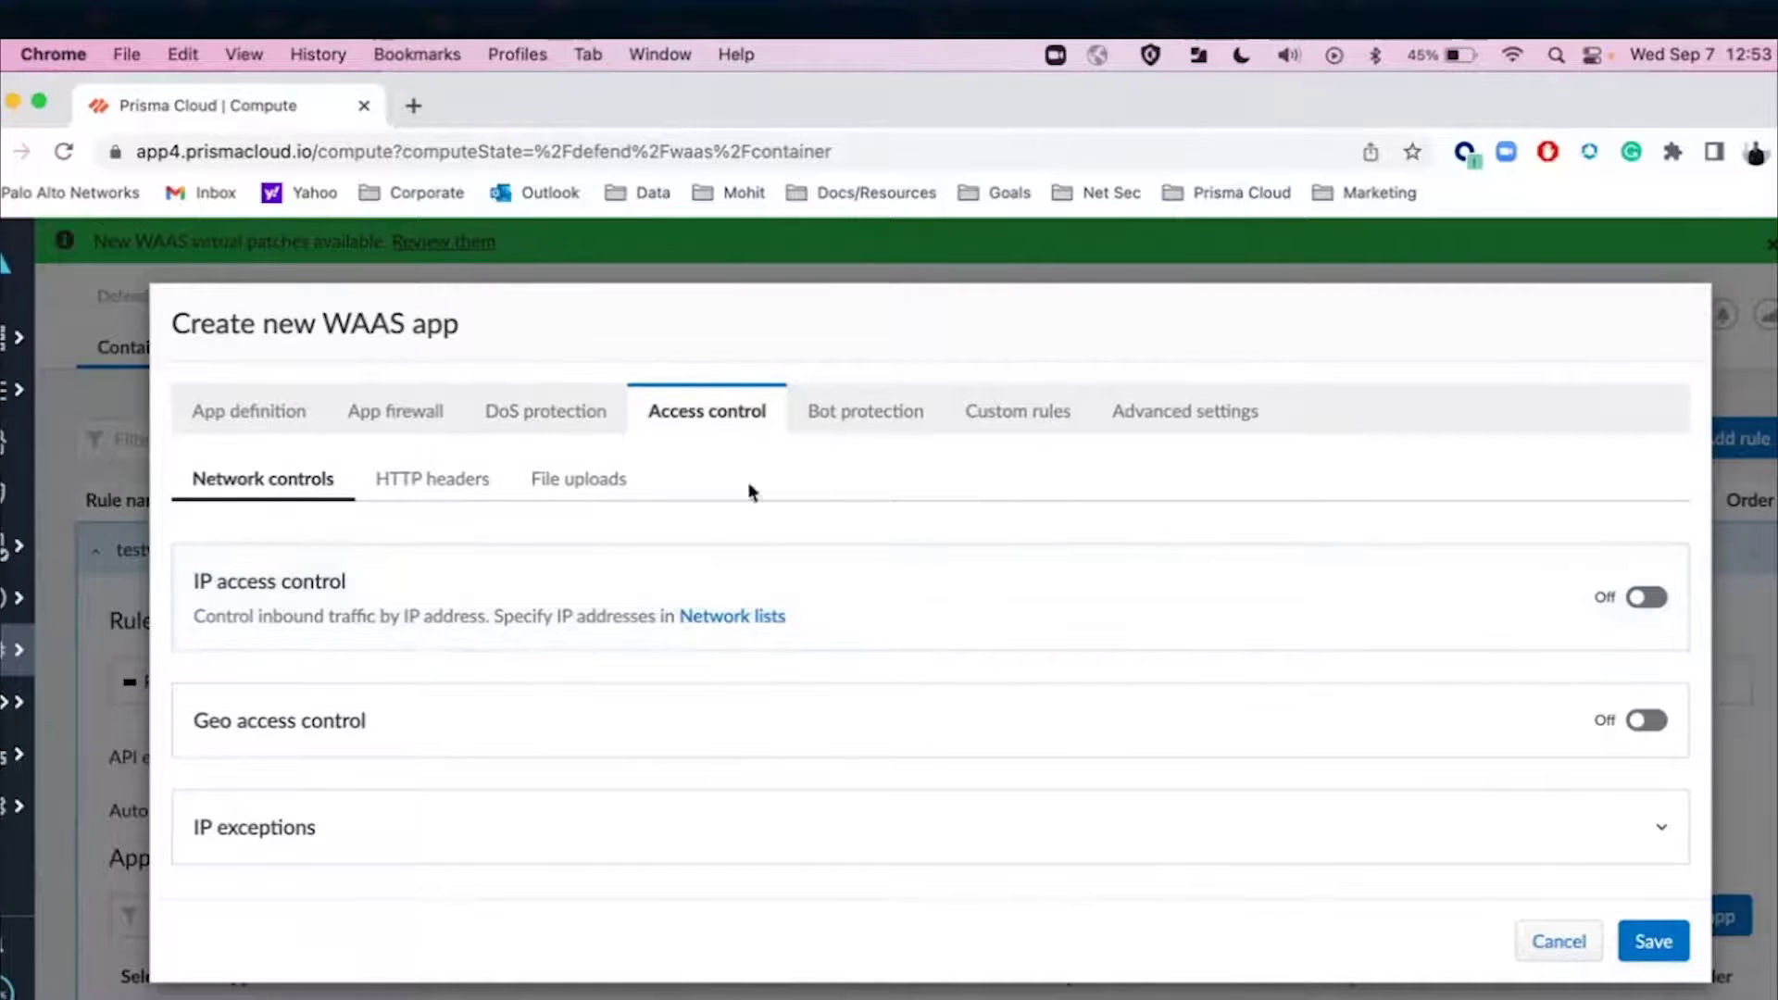
click(844, 419)
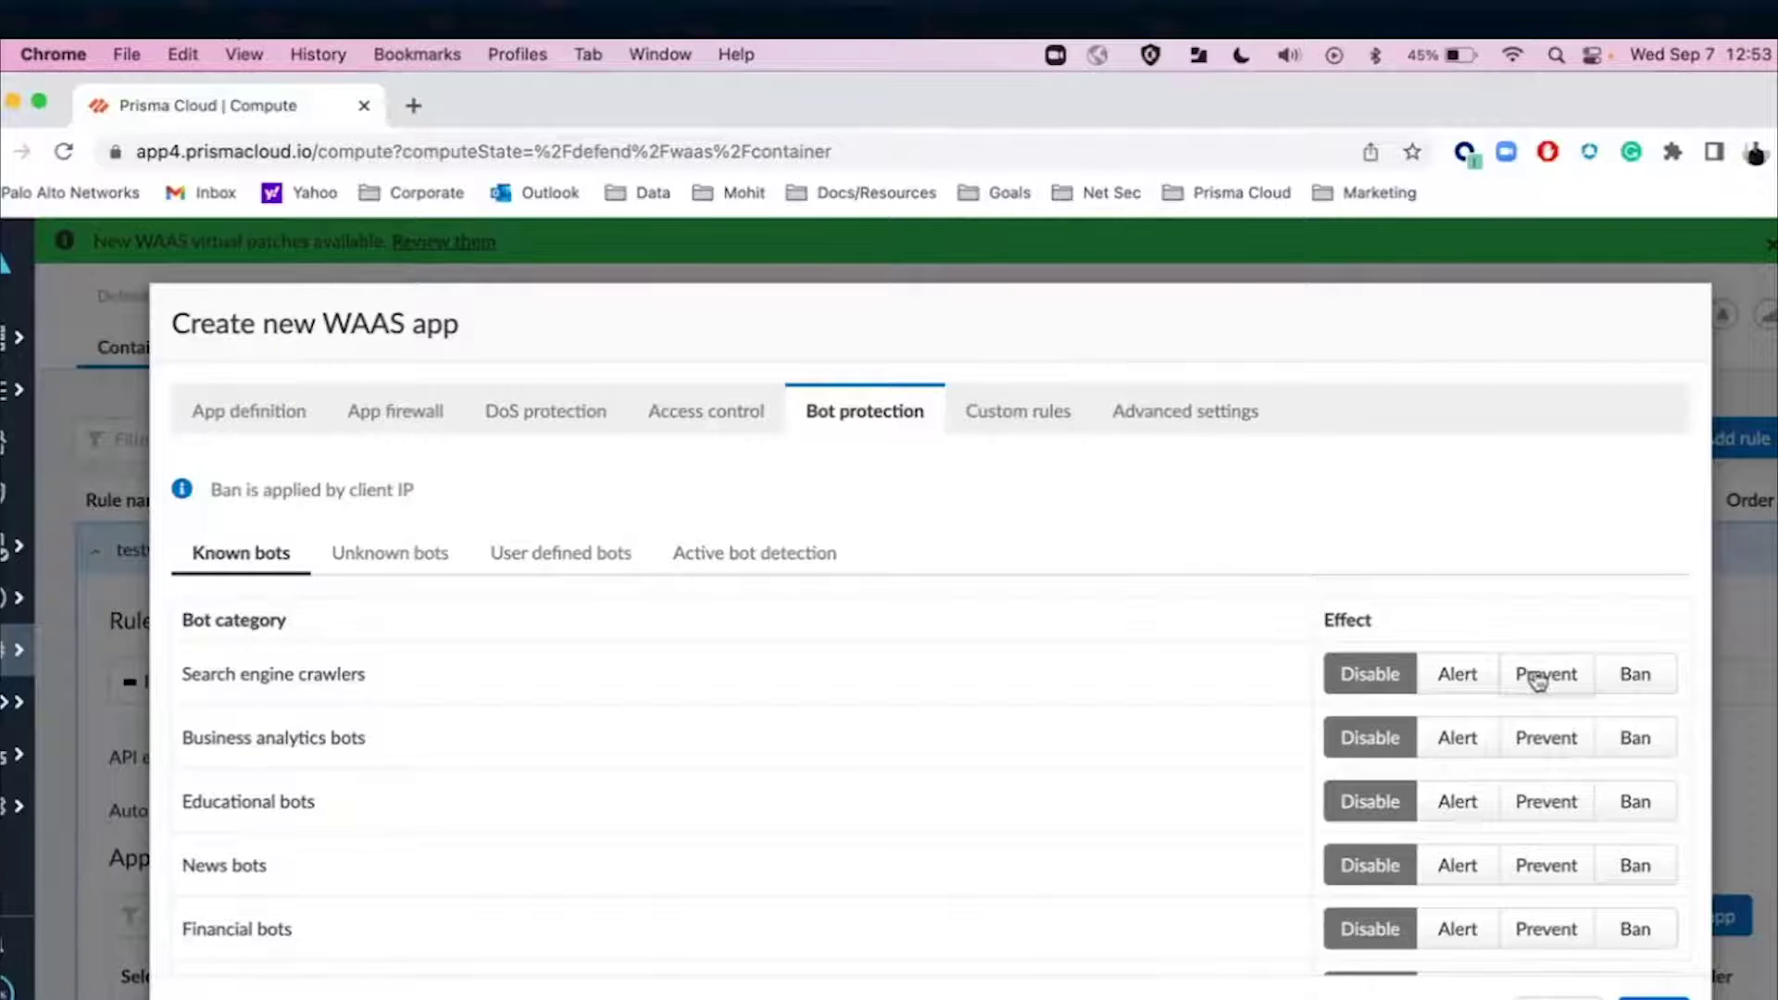
click(1036, 416)
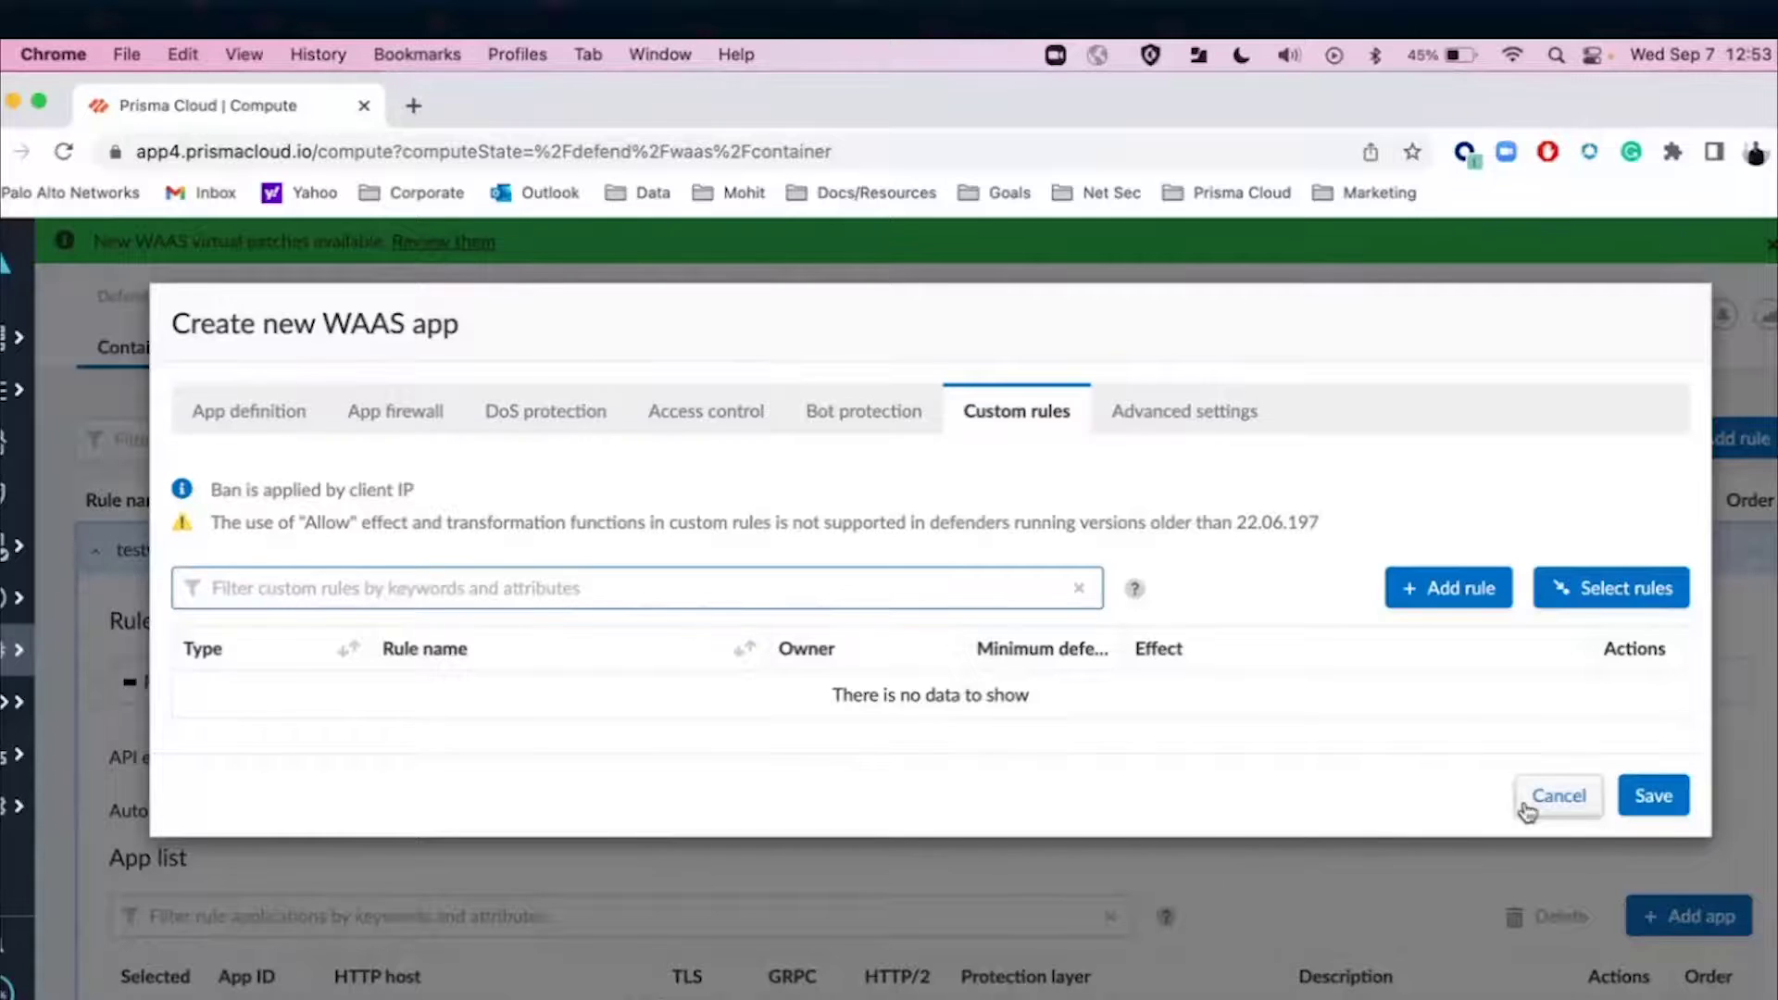
click(1526, 809)
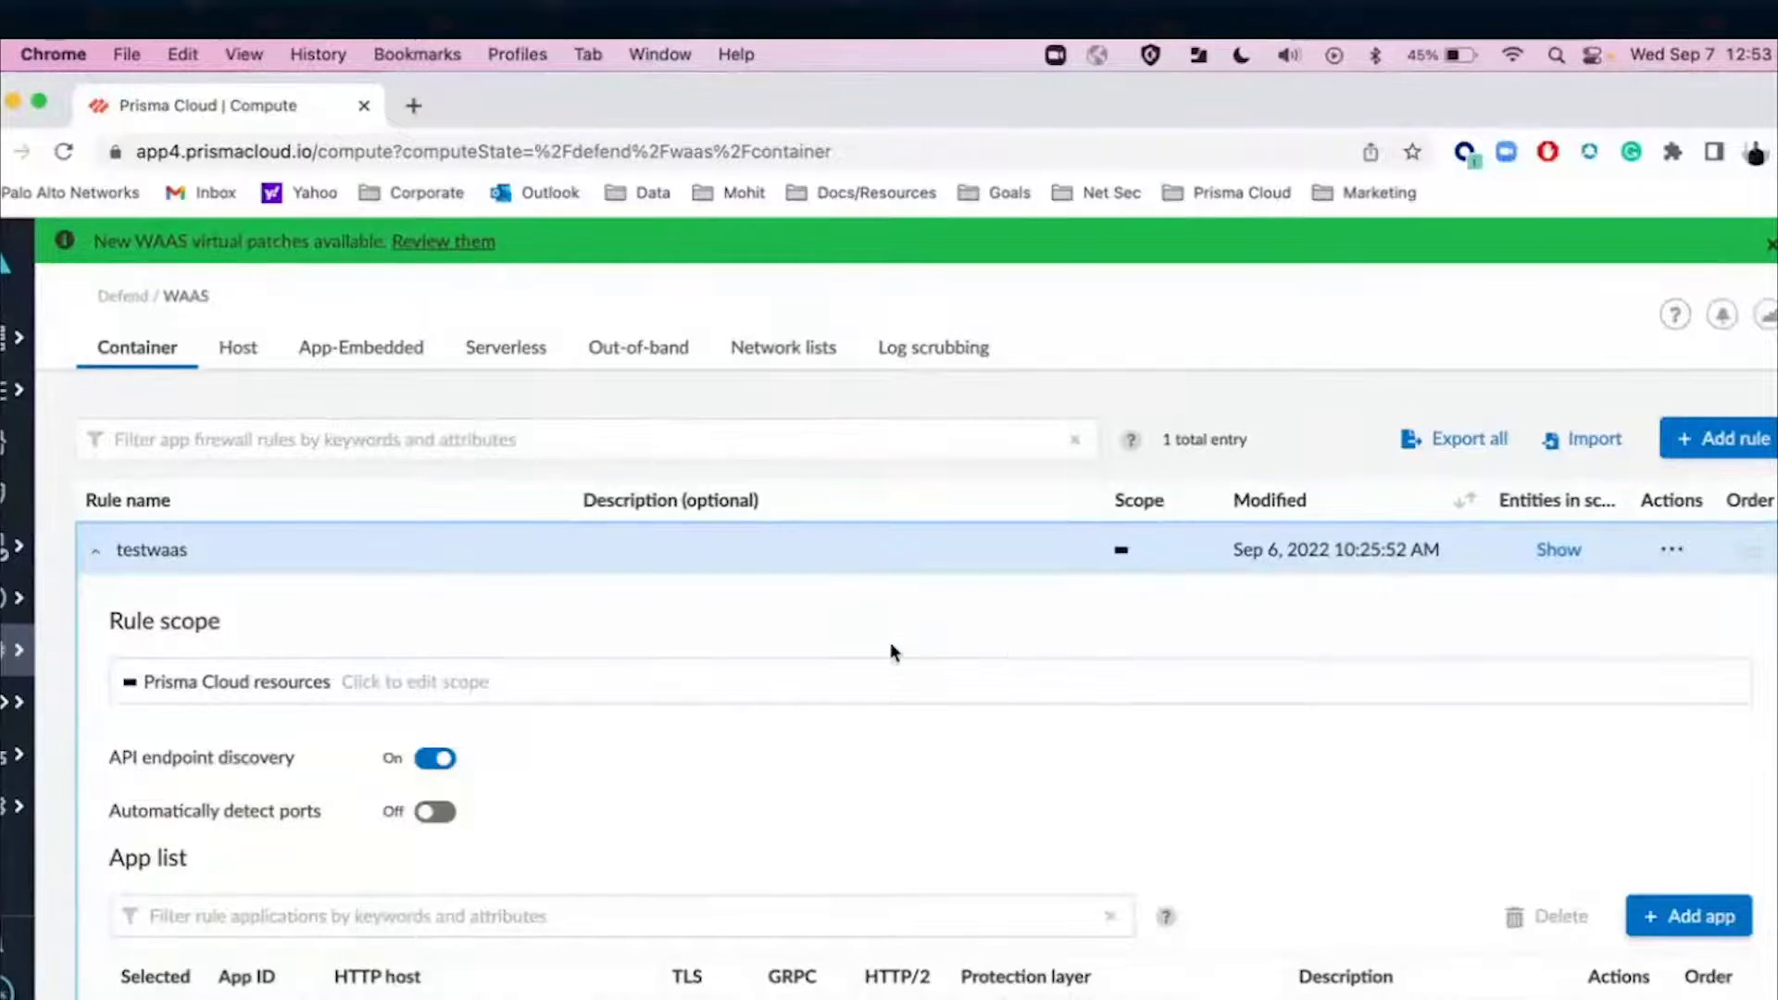
Open the newly available WAAS virtual patches for review and look through the system-owned custom WAAS rules
click(430, 243)
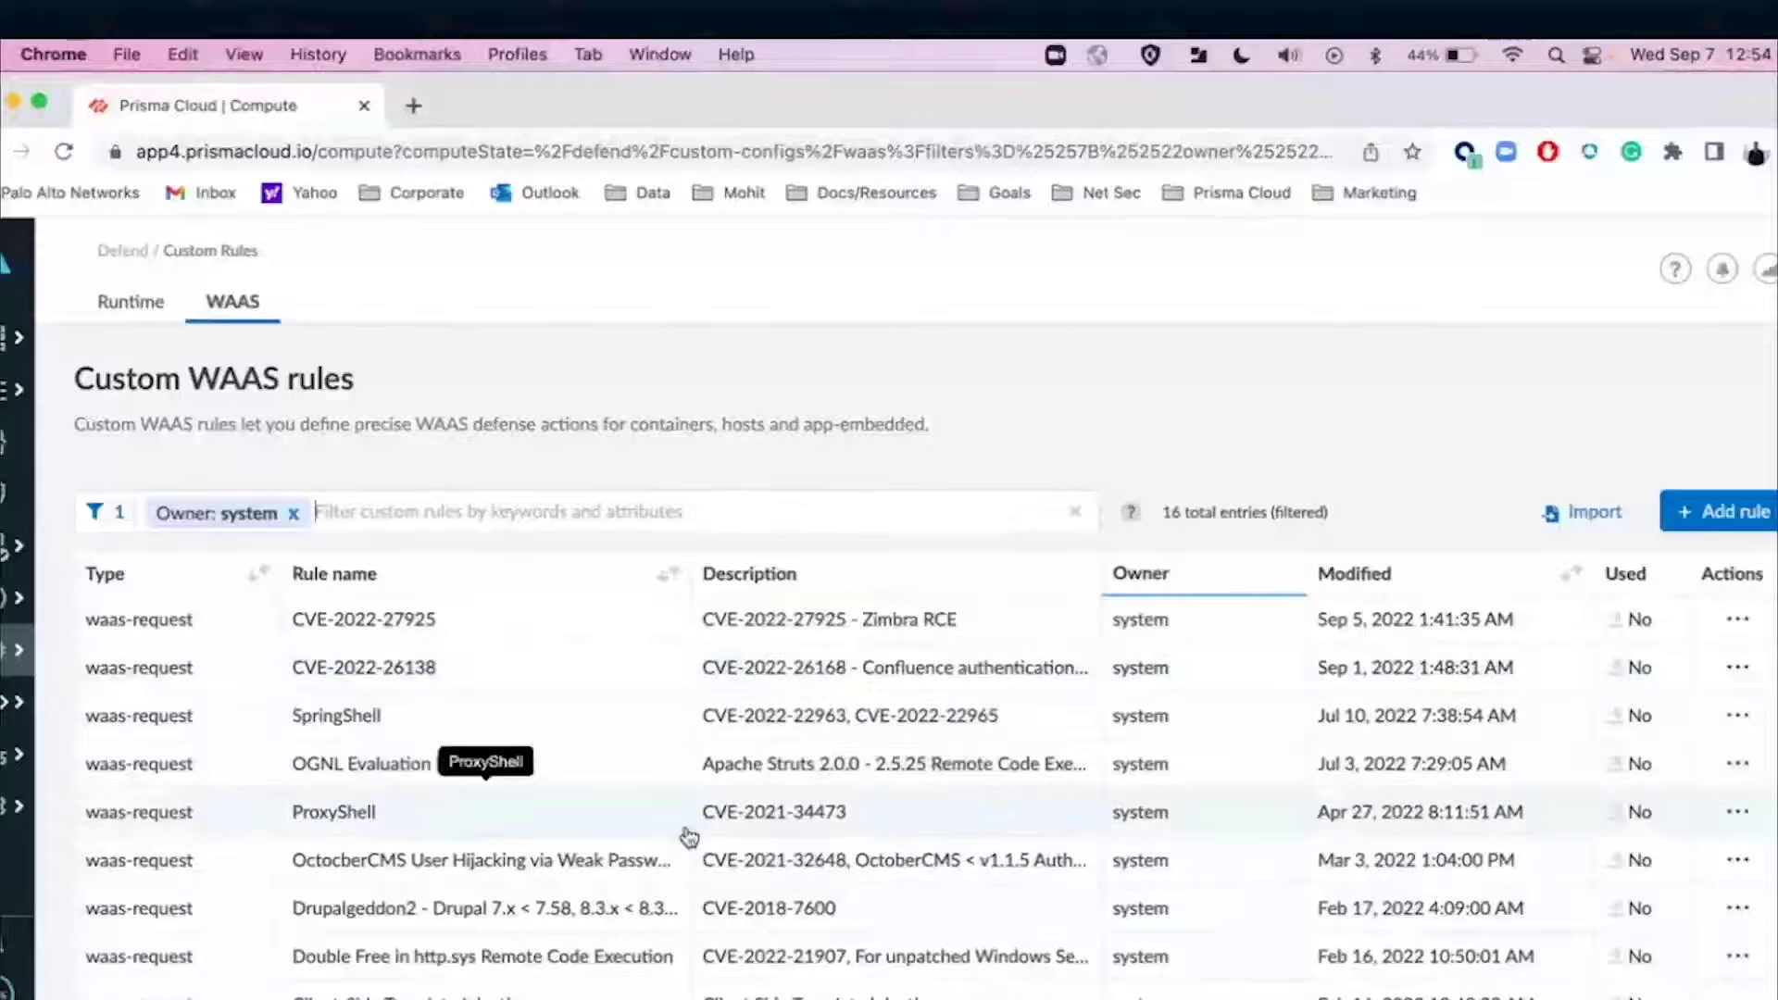
scroll(687, 834, down, 2)
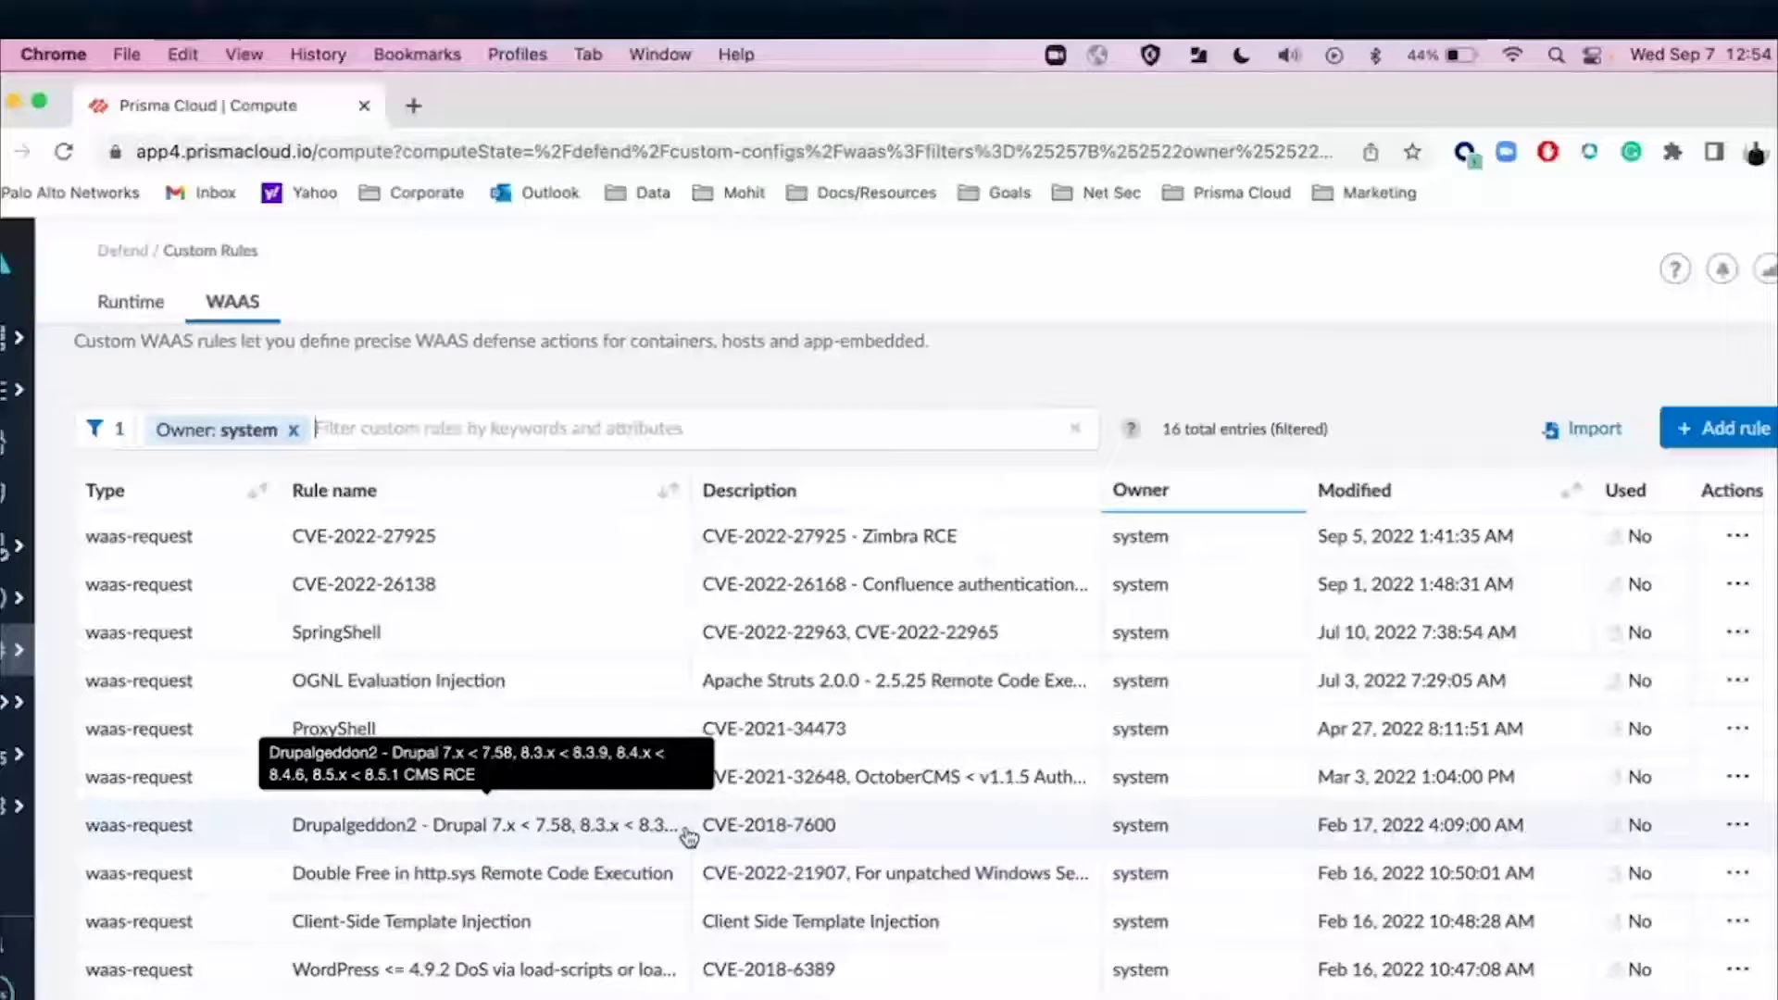
scroll(690, 829, down, 1)
scroll(690, 817, down, 1)
scroll(690, 817, down, 2)
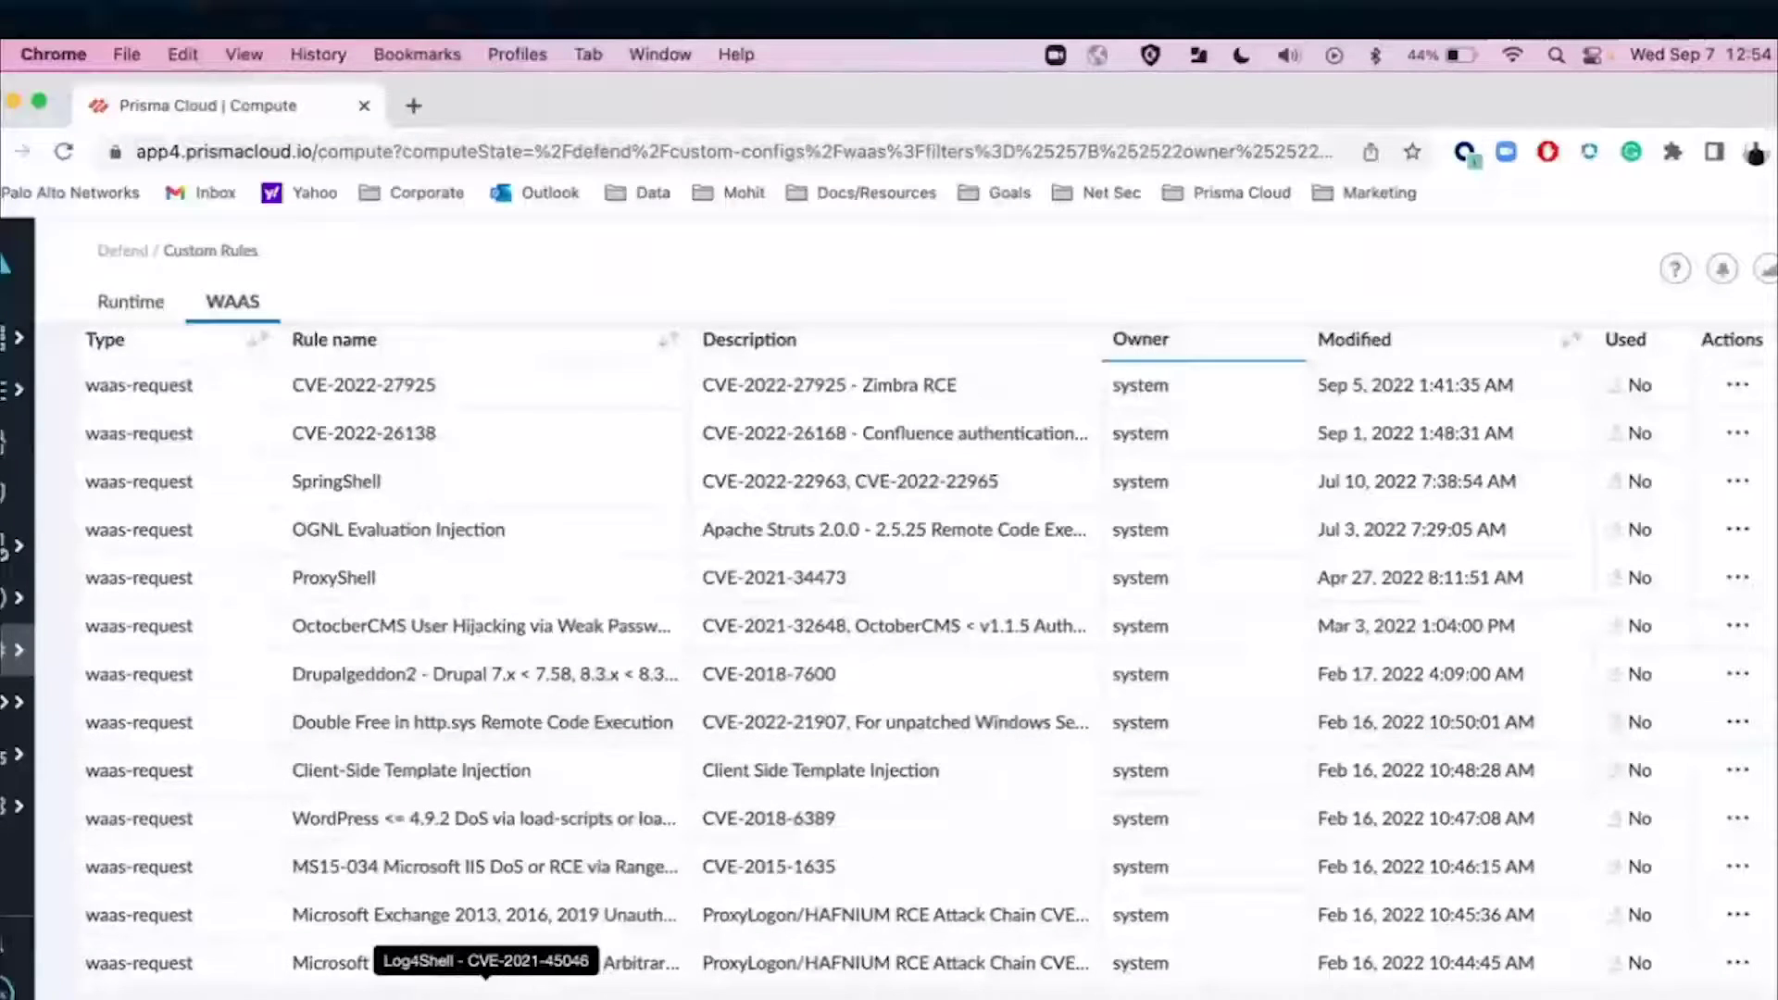
Examine the rule expression of the Log4Shell - CVE-2021-45046 custom rule and close it without changes
click(486, 988)
scroll(707, 827, down, 5)
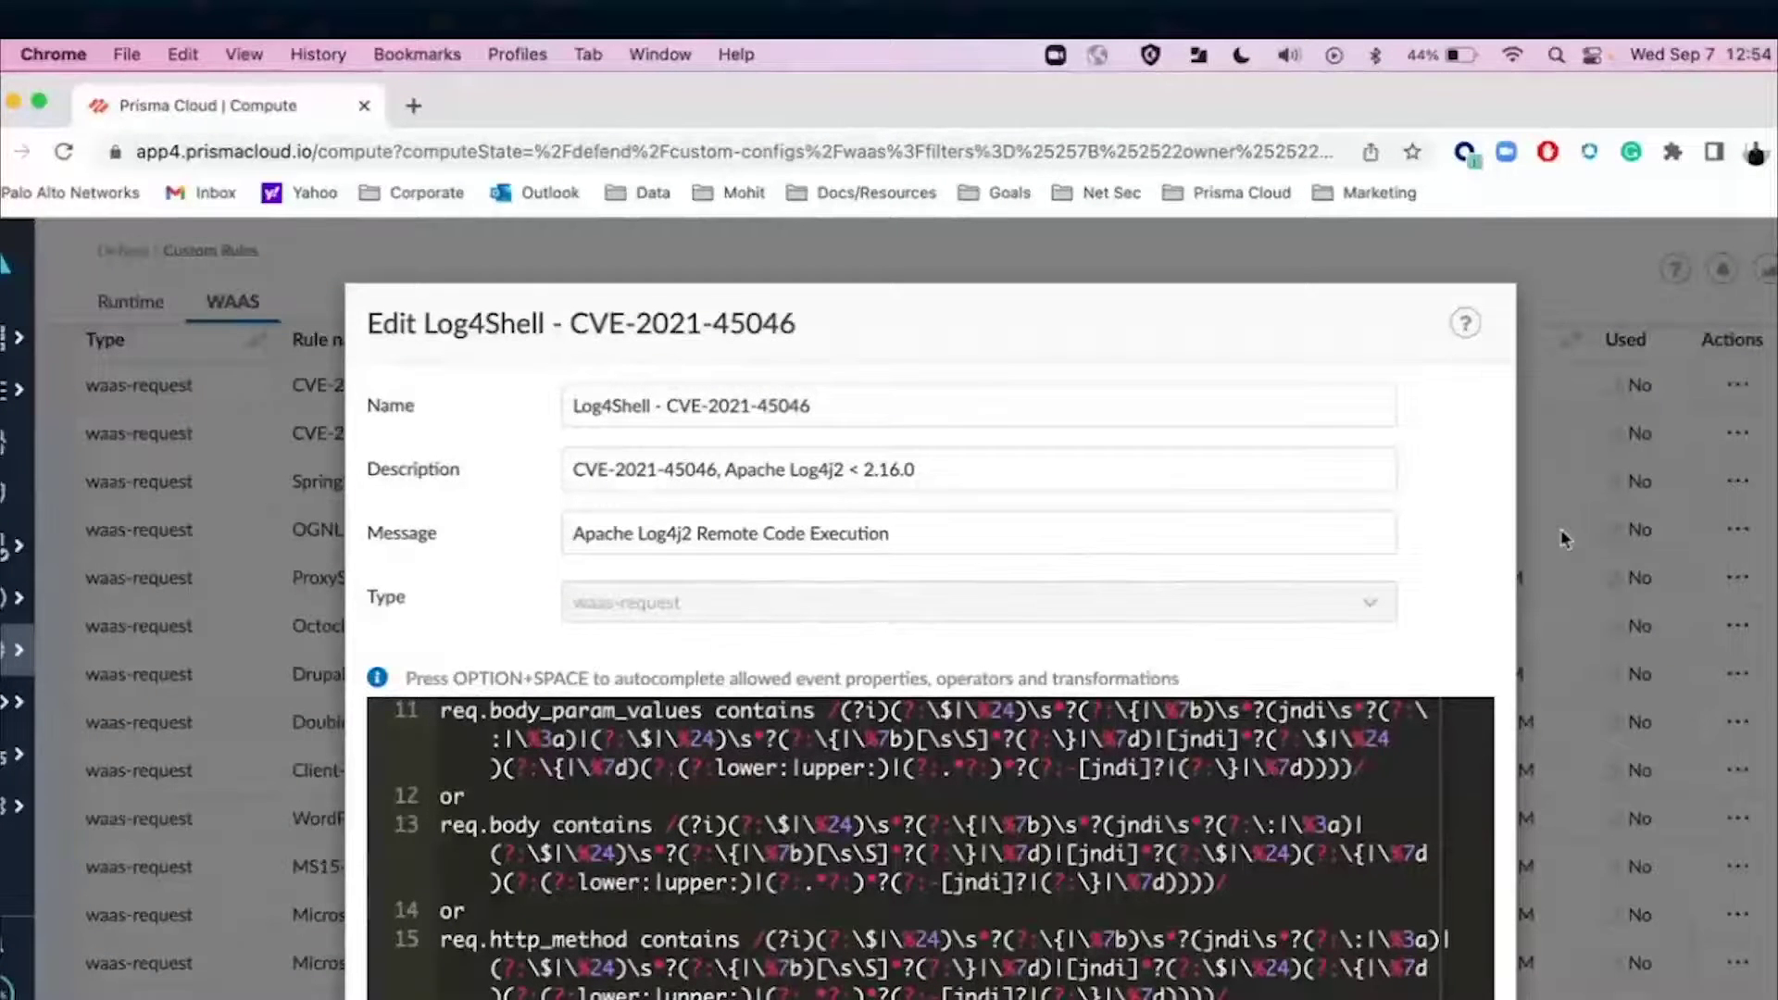
scroll(1560, 537, down, 1)
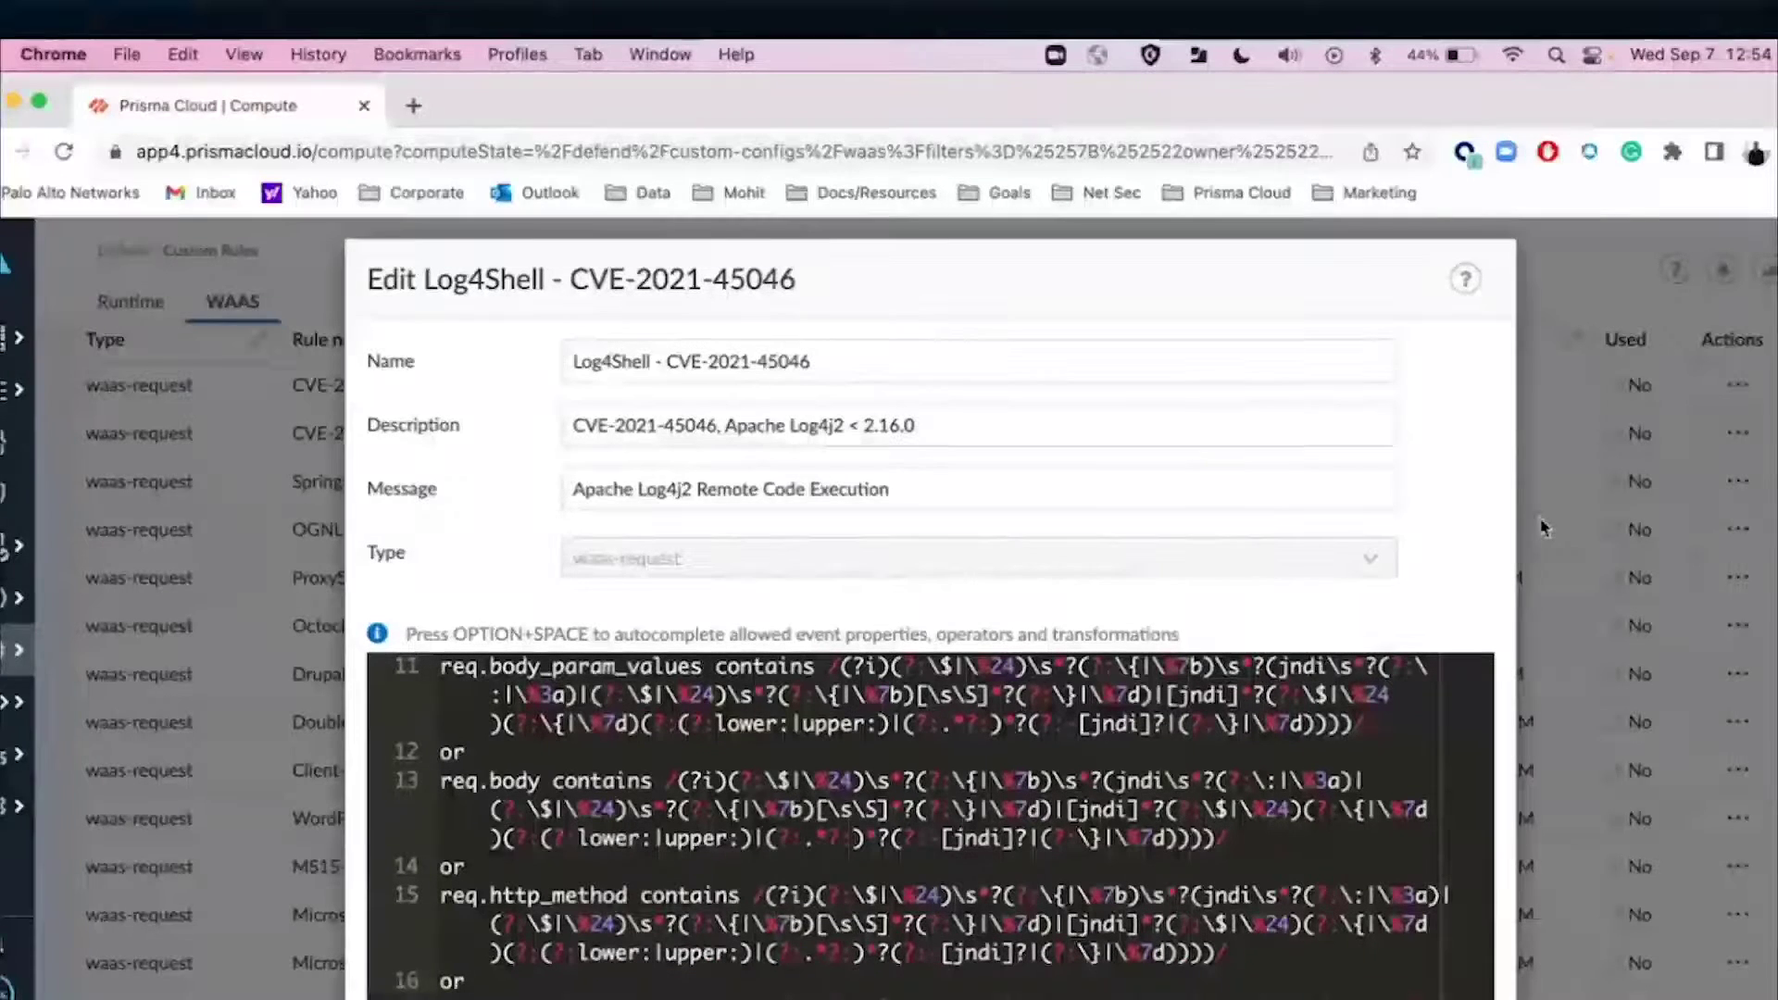
scroll(1342, 588, down, 1)
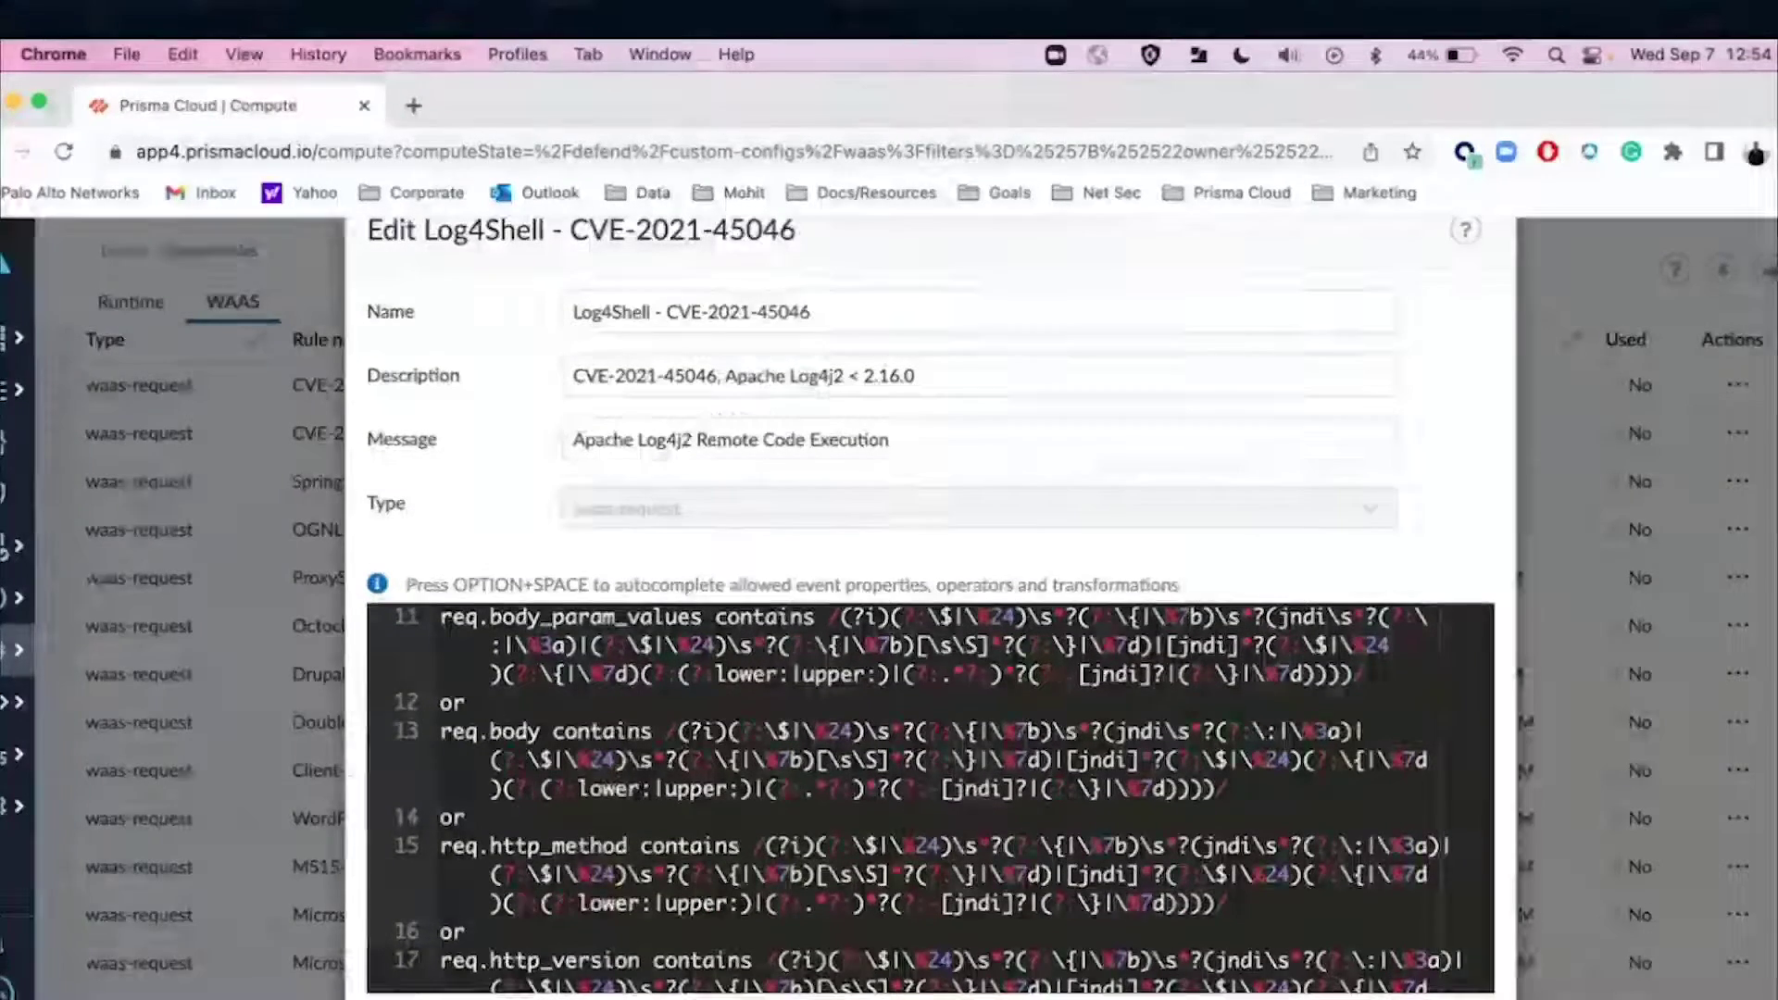
key(Escape)
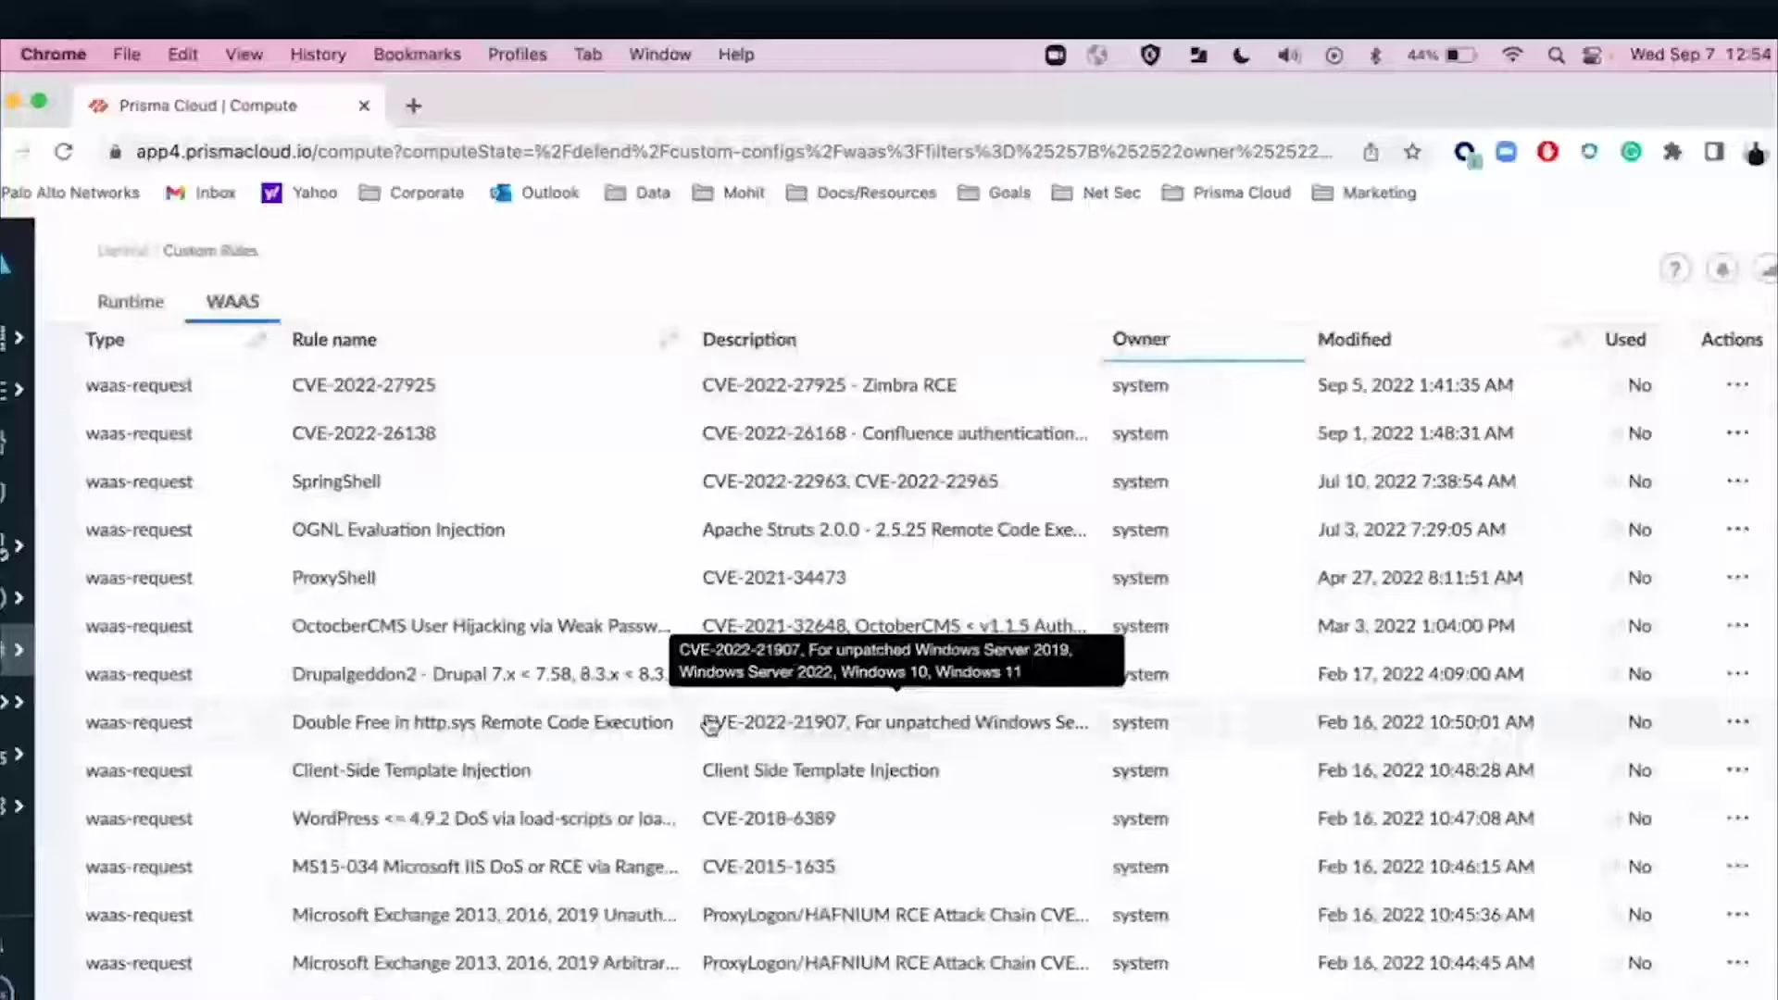